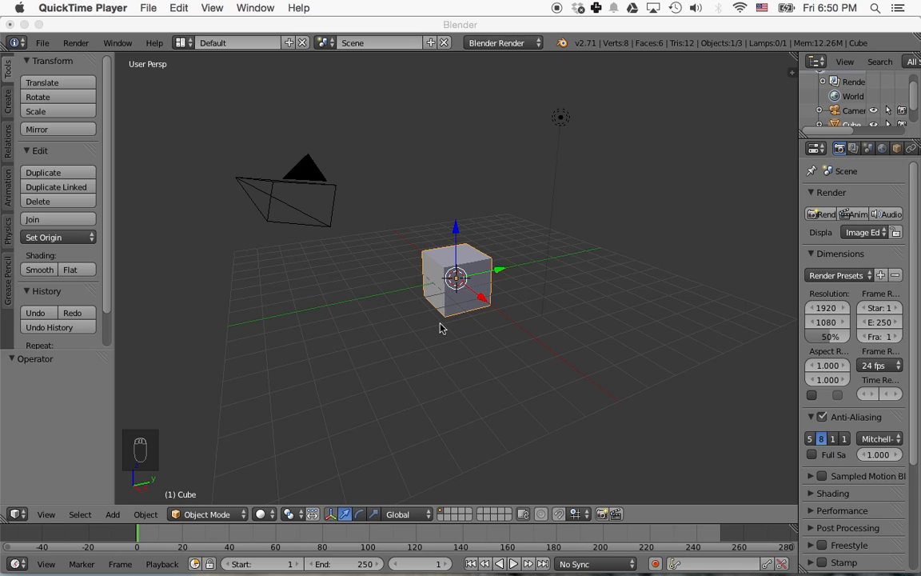
# Raise the cube about 2.125 units along the Z axis and enter Edit Mode
pyautogui.moveTo(406, 315); pyautogui.dragTo(419, 299, button='middle')
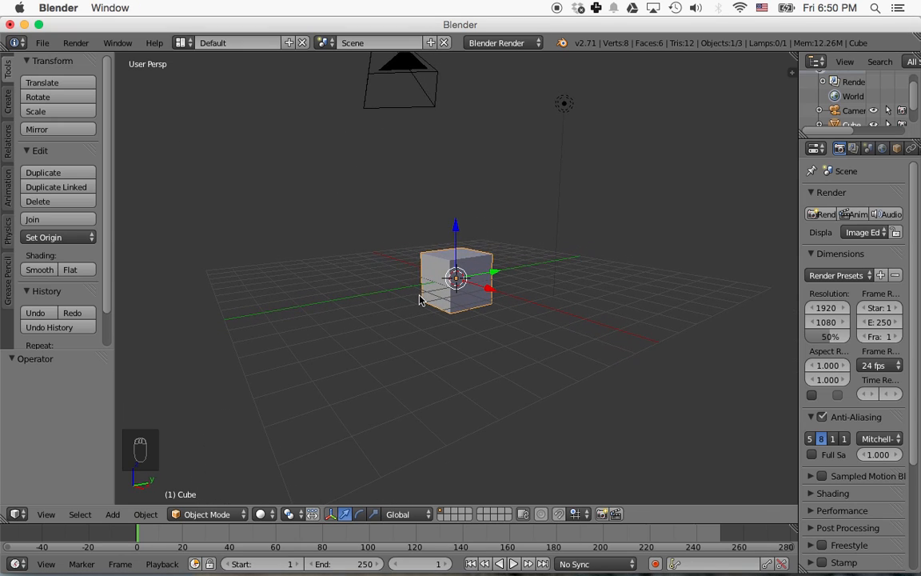
pyautogui.moveTo(456, 226); pyautogui.dragTo(454, 175)
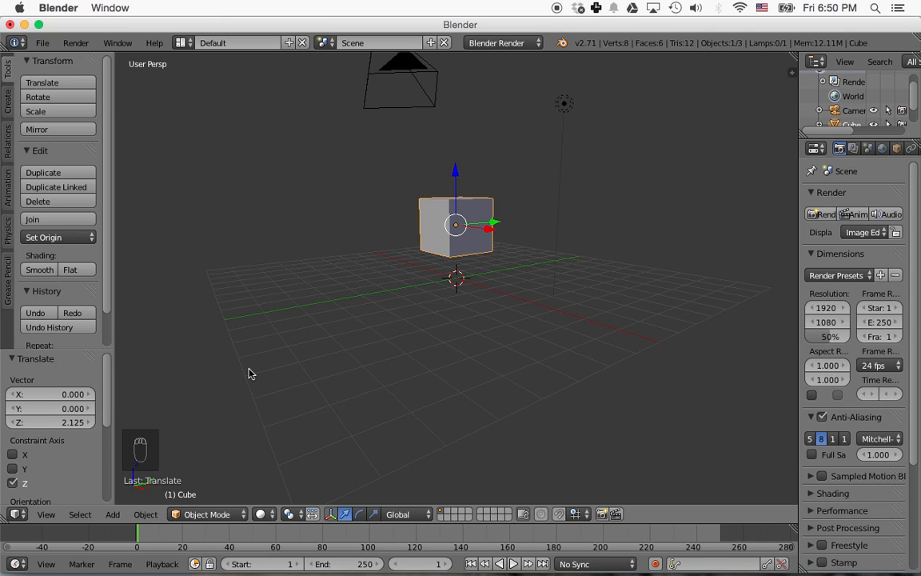
pyautogui.press('Tab')
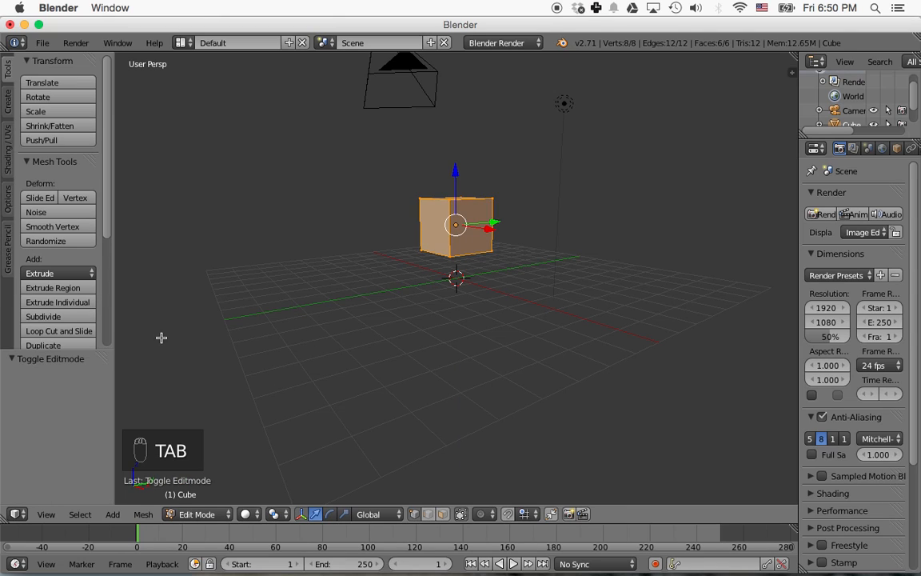
# Subdivide the whole cube with 4 cuts
pyautogui.moveTo(115, 323); pyautogui.dragTo(174, 316)
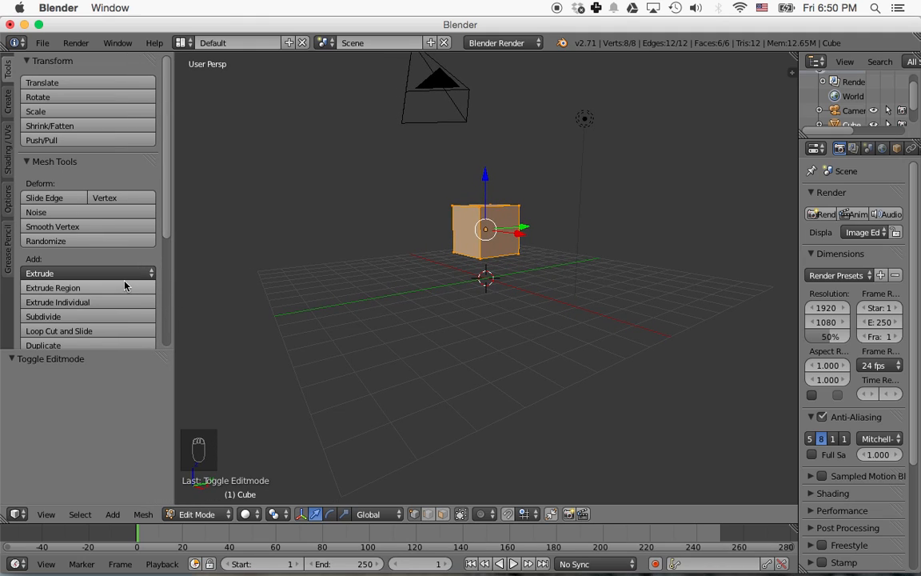
pyautogui.click(215, 514)
pyautogui.click(200, 480)
pyautogui.scroll(-5, 118, 287)
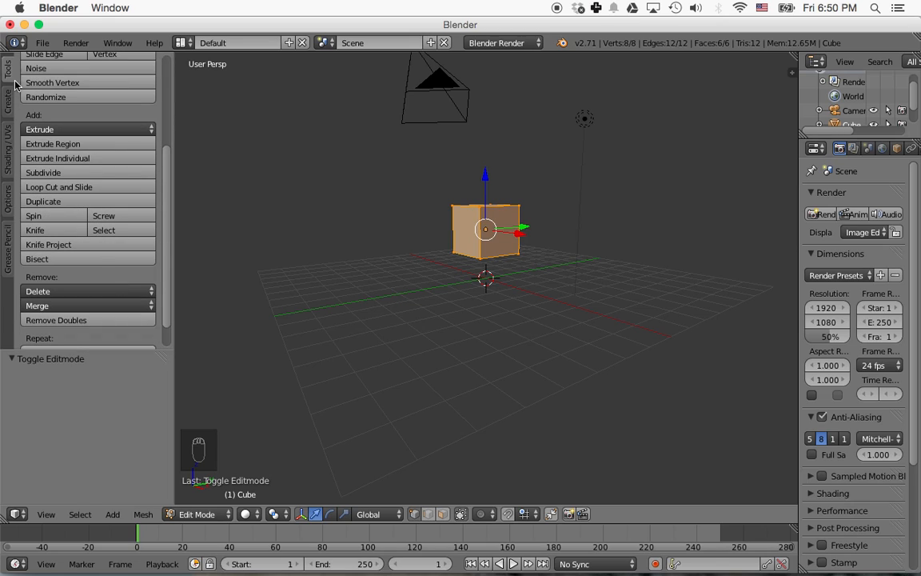
pyautogui.click(76, 176)
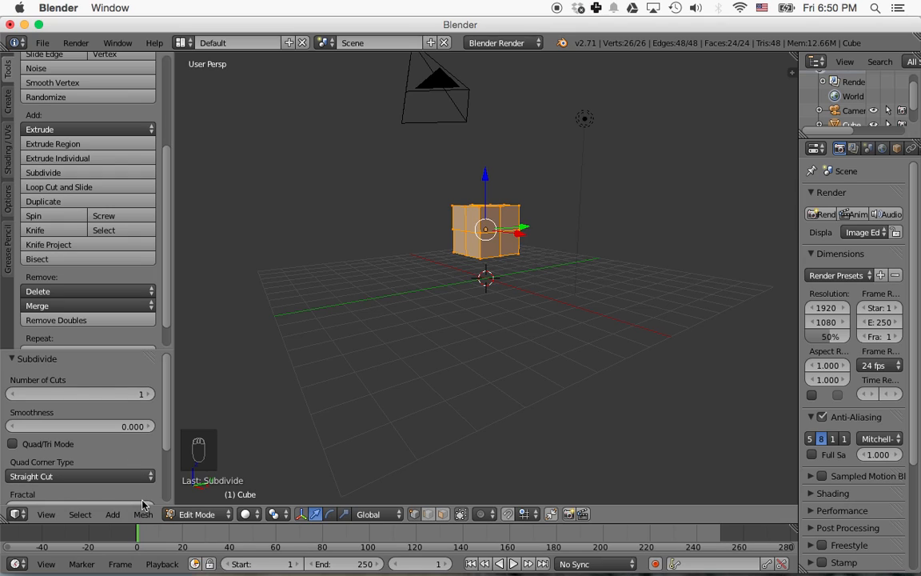
pyautogui.click(151, 393)
pyautogui.click(150, 393)
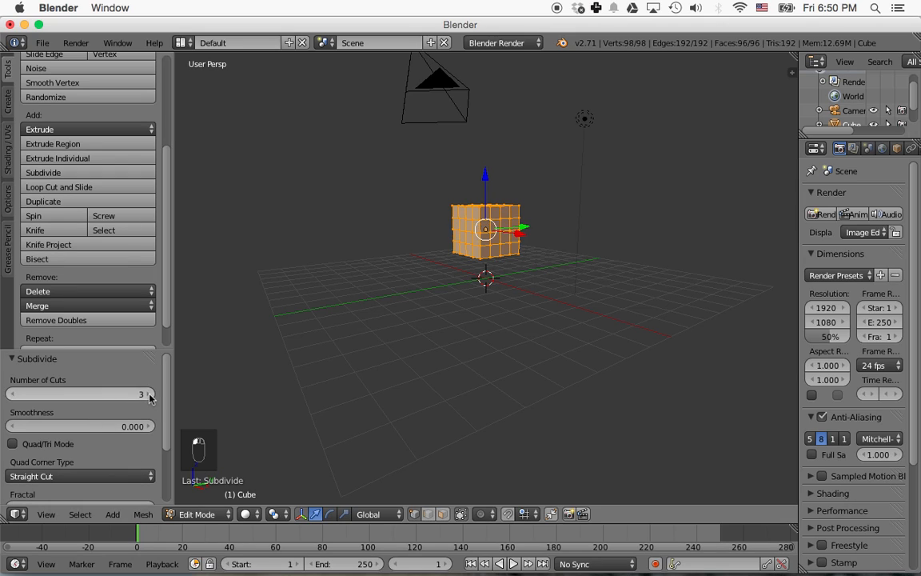
pyautogui.click(150, 394)
pyautogui.moveTo(481, 306); pyautogui.dragTo(506, 284, button='middle')
pyautogui.scroll(-2, 506, 284)
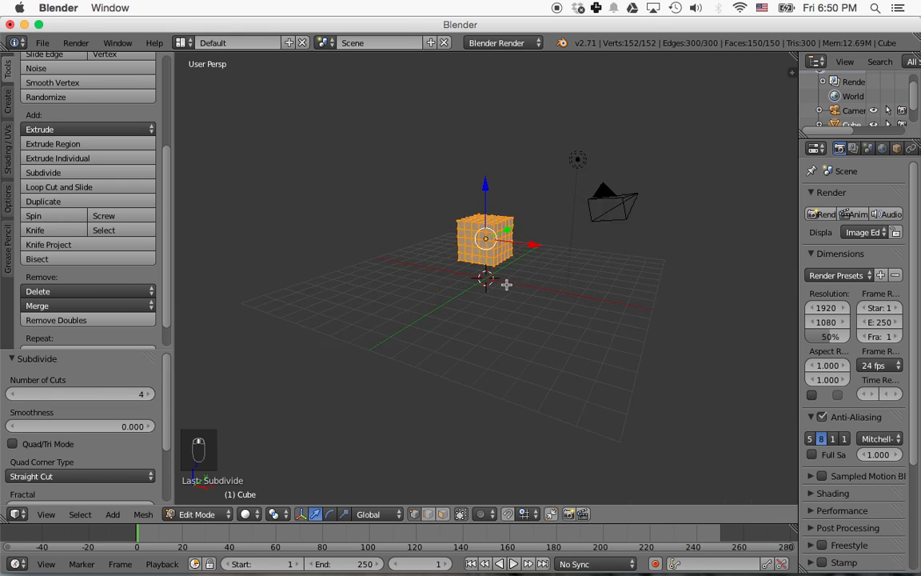
pyautogui.scroll(5, 506, 284)
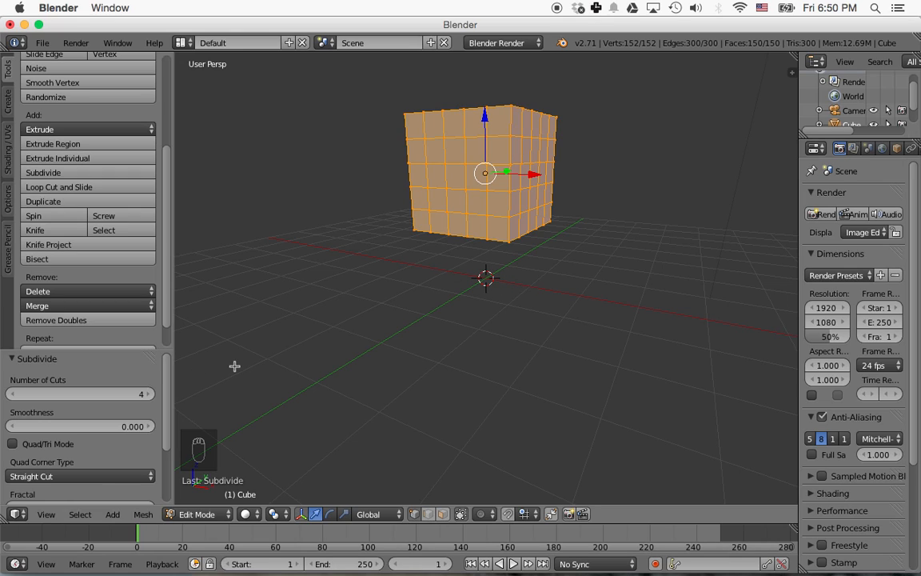
pyautogui.press('Return')
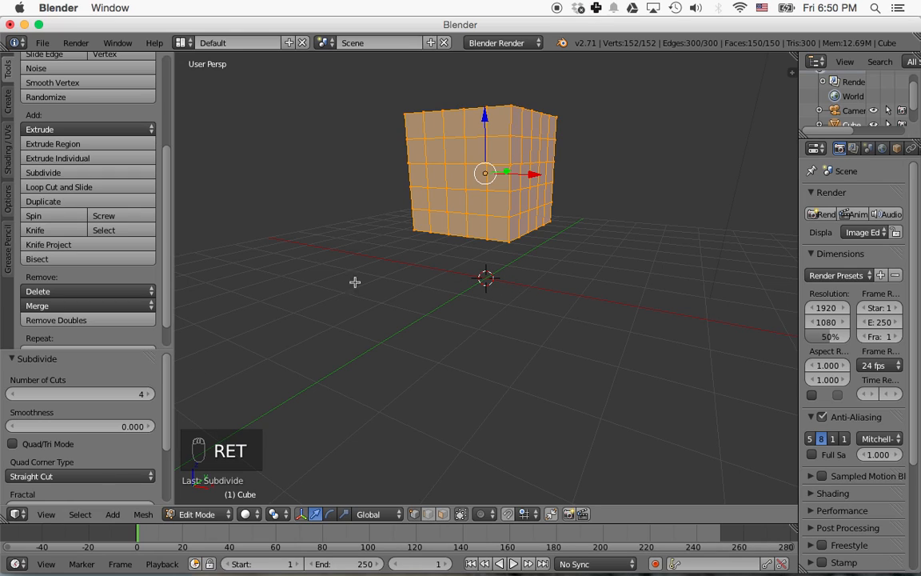
# Switch to face selection, clear the selection and select the centre face on the cube's top side
pyautogui.moveTo(572, 251); pyautogui.dragTo(547, 320, button='middle')
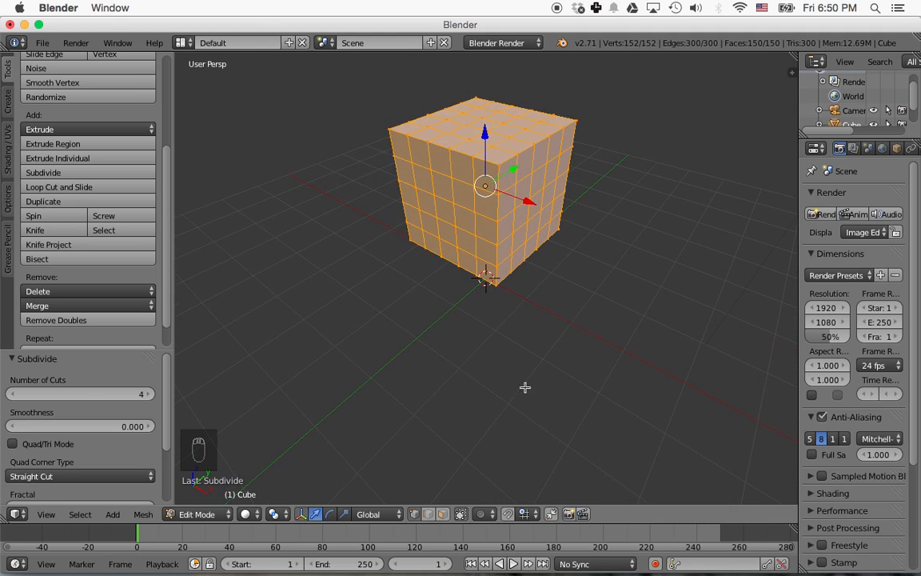
pyautogui.click(443, 515)
pyautogui.press('a')
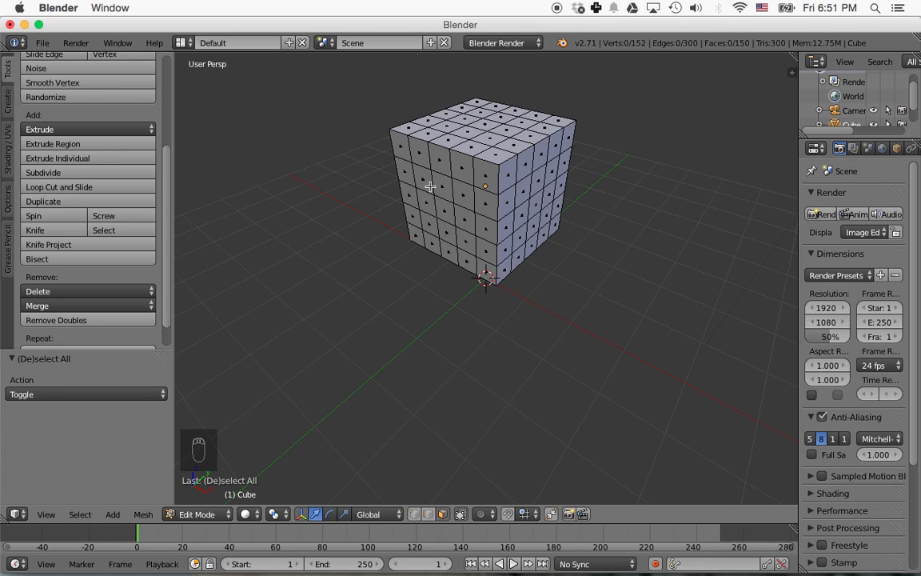
pyautogui.rightClick(472, 122)
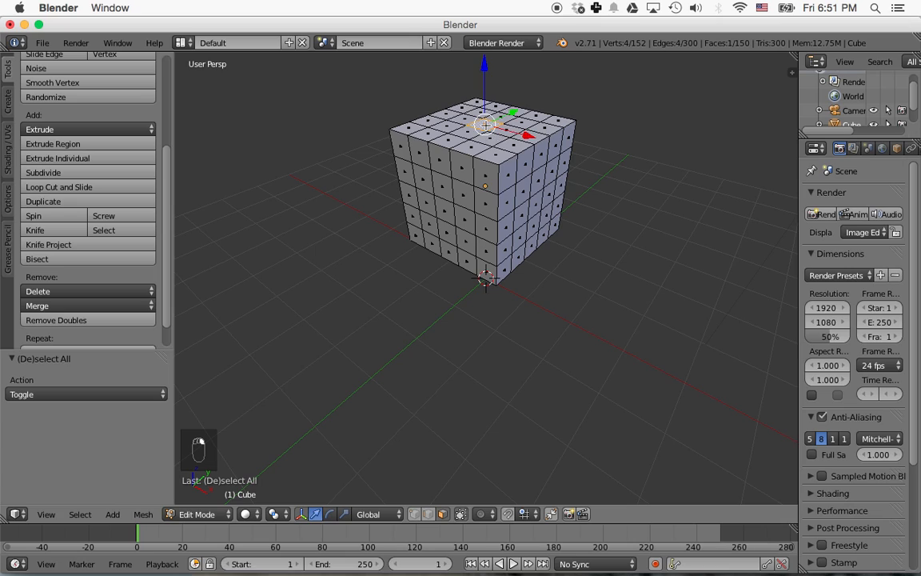
# Add two diagonally placed faces on one side and a diagonal of three faces on the adjacent side to the selection
pyautogui.keyDown('shift'); pyautogui.rightClick(462, 194); pyautogui.keyUp('shift')
pyautogui.keyDown('shift'); pyautogui.rightClick(432, 225); pyautogui.keyUp('shift')
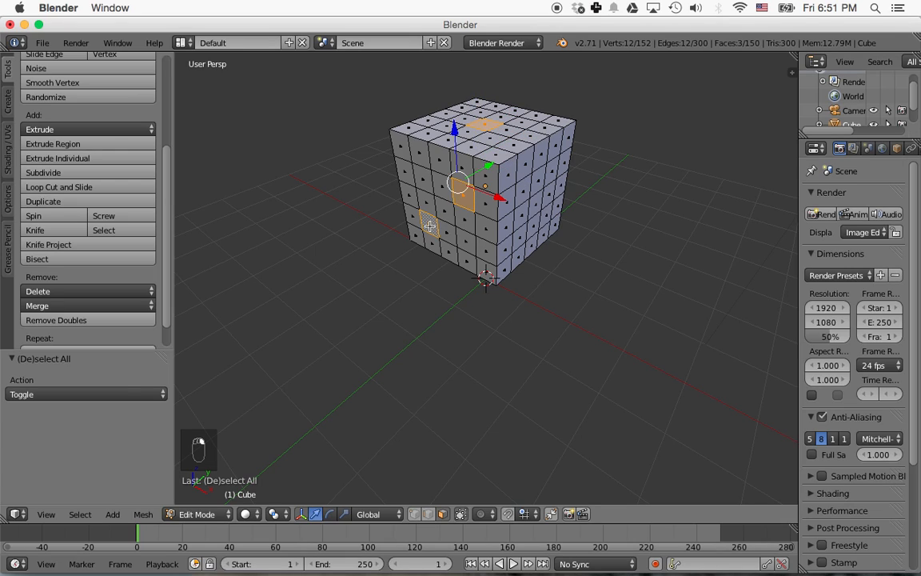
pyautogui.keyDown('shift'); pyautogui.rightClick(525, 230); pyautogui.keyUp('shift')
pyautogui.keyDown('shift'); pyautogui.rightClick(534, 198); pyautogui.keyUp('shift')
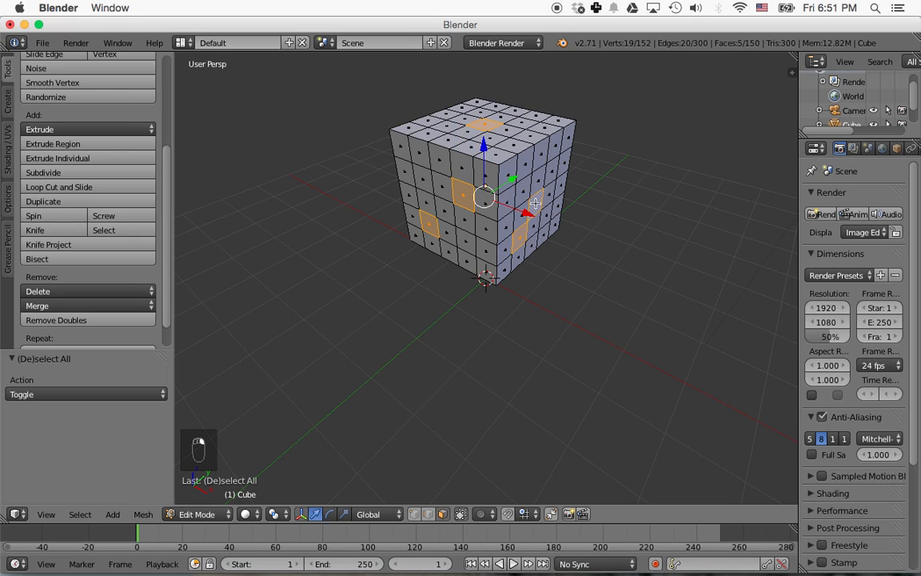
pyautogui.keyDown('shift'); pyautogui.rightClick(552, 168); pyautogui.keyUp('shift')
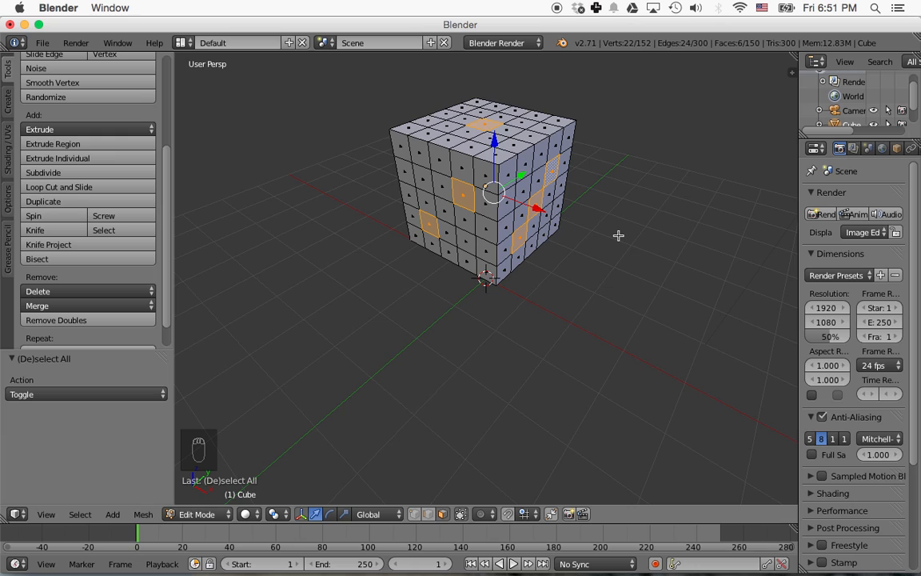
# Add five faces on the next blank side to the selection, one central and four diagonal to it, as a five-pip pattern
pyautogui.moveTo(613, 217); pyautogui.dragTo(432, 215, button='middle')
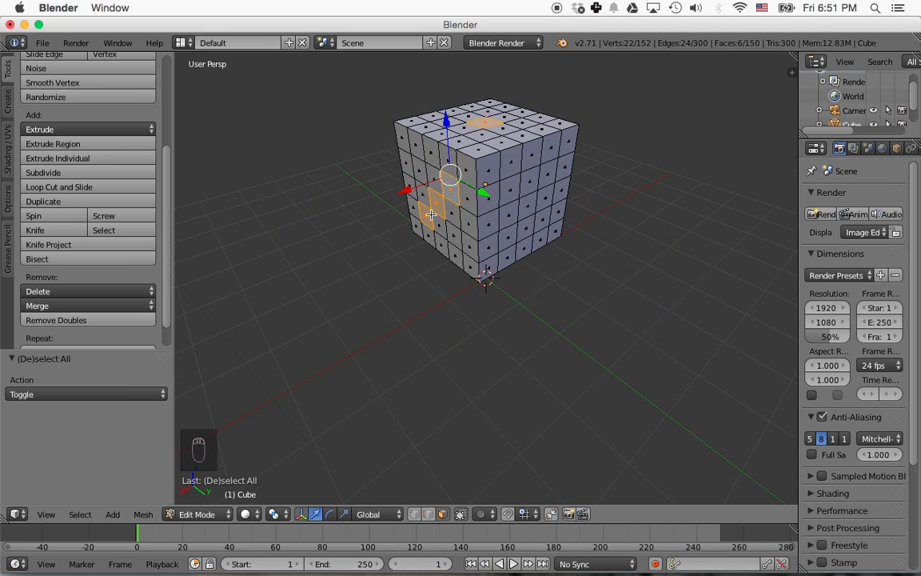
pyautogui.keyDown('shift'); pyautogui.rightClick(510, 197); pyautogui.keyUp('shift')
pyautogui.keyDown('shift'); pyautogui.rightClick(525, 205); pyautogui.keyUp('shift')
pyautogui.keyDown('shift'); pyautogui.rightClick(546, 179); pyautogui.keyUp('shift')
pyautogui.keyDown('shift'); pyautogui.rightClick(545, 220); pyautogui.keyUp('shift')
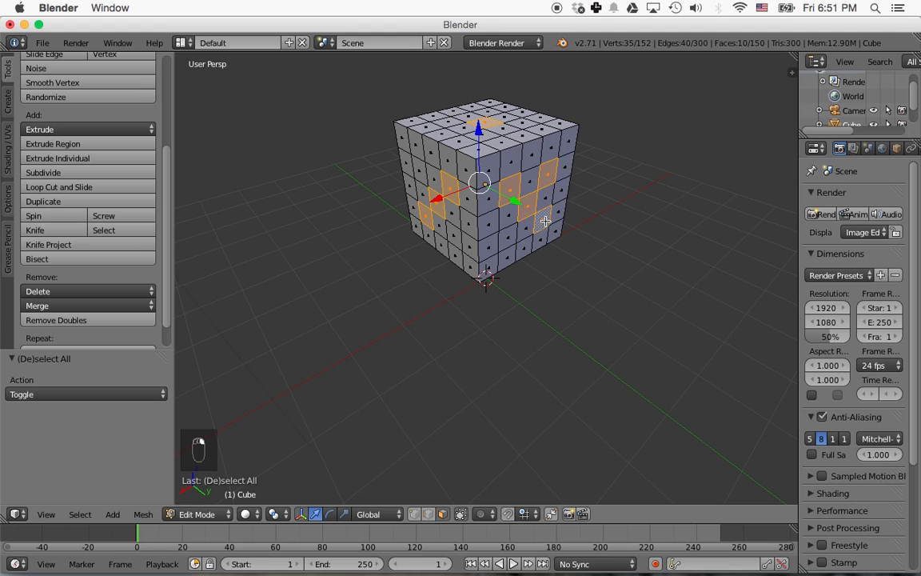
pyautogui.keyDown('shift'); pyautogui.rightClick(510, 235); pyautogui.keyUp('shift')
# Add four faces in a square arrangement on the last blank vertical side to the selection as a four-pip pattern
pyautogui.moveTo(610, 229); pyautogui.dragTo(500, 196, button='middle')
pyautogui.keyDown('shift'); pyautogui.rightClick(495, 190); pyautogui.keyUp('shift')
pyautogui.keyDown('shift'); pyautogui.rightClick(540, 171); pyautogui.keyUp('shift')
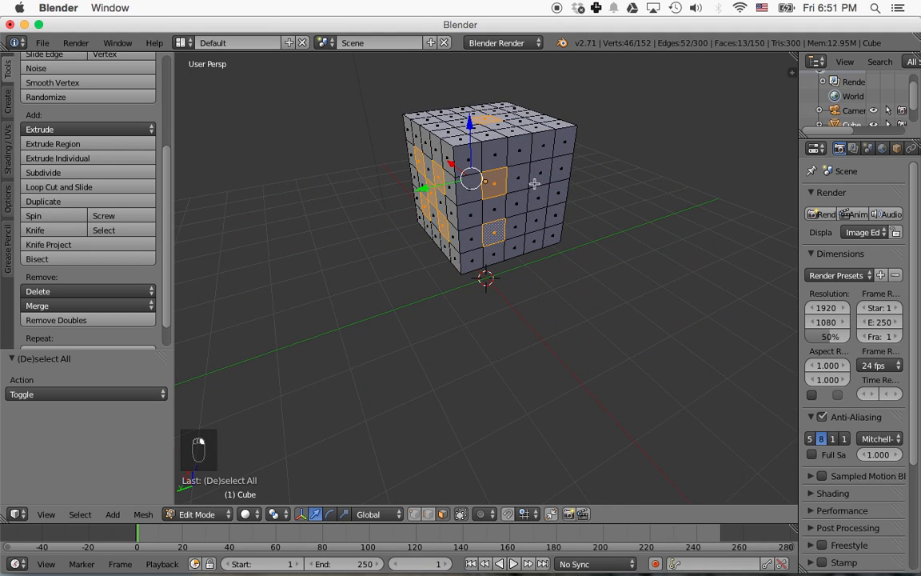
pyautogui.keyDown('shift'); pyautogui.rightClick(494, 232); pyautogui.keyUp('shift')
pyautogui.keyDown('shift'); pyautogui.rightClick(536, 219); pyautogui.keyUp('shift')
# Add six faces on the cube's underside to the selection, arranged as two rows of three
pyautogui.moveTo(557, 280); pyautogui.dragTo(557, 187, button='middle')
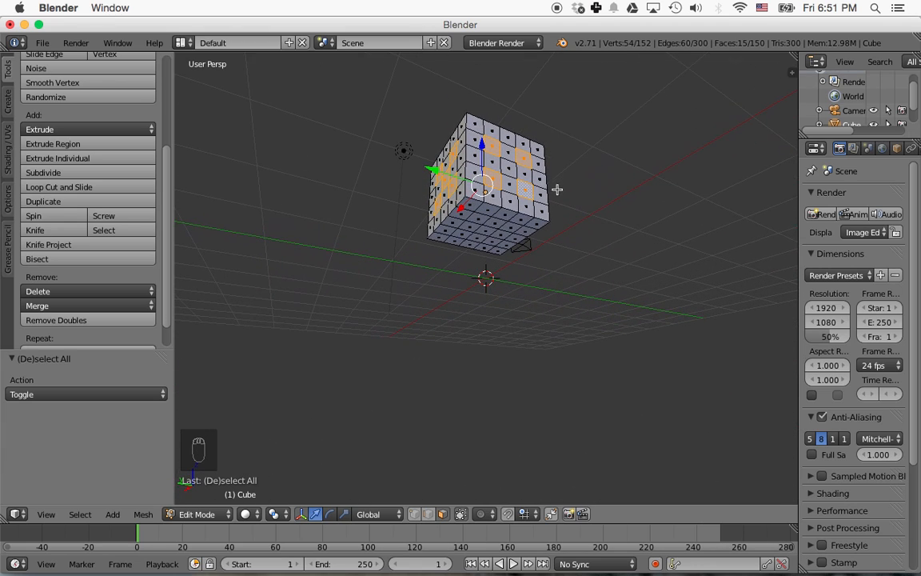
pyautogui.keyDown('shift'); pyautogui.rightClick(478, 222); pyautogui.keyUp('shift')
pyautogui.keyDown('shift'); pyautogui.rightClick(497, 223); pyautogui.keyUp('shift')
pyautogui.keyDown('shift'); pyautogui.rightClick(516, 227); pyautogui.keyUp('shift')
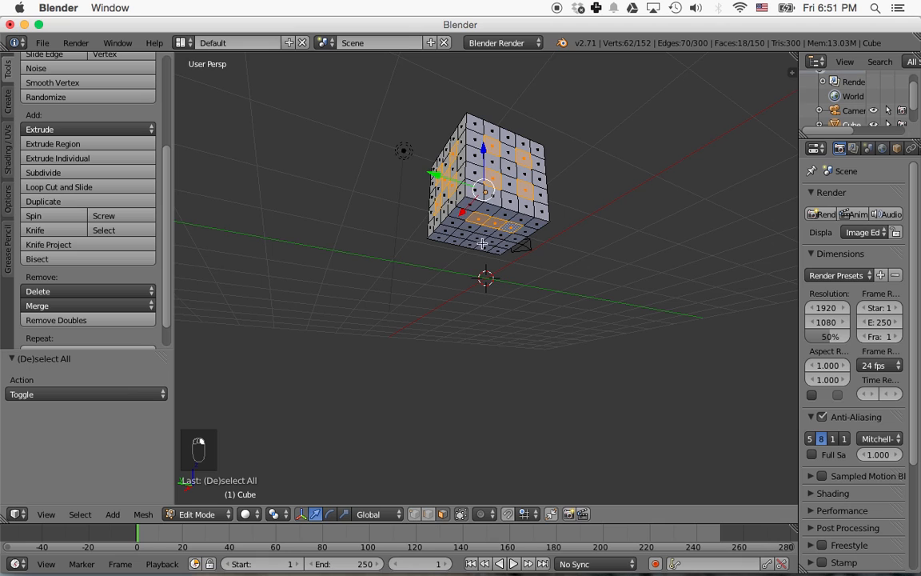
pyautogui.keyDown('shift'); pyautogui.rightClick(470, 234); pyautogui.keyUp('shift')
pyautogui.keyDown('shift'); pyautogui.rightClick(432, 214); pyautogui.keyUp('shift')
pyautogui.keyDown('shift'); pyautogui.rightClick(442, 223); pyautogui.keyUp('shift')
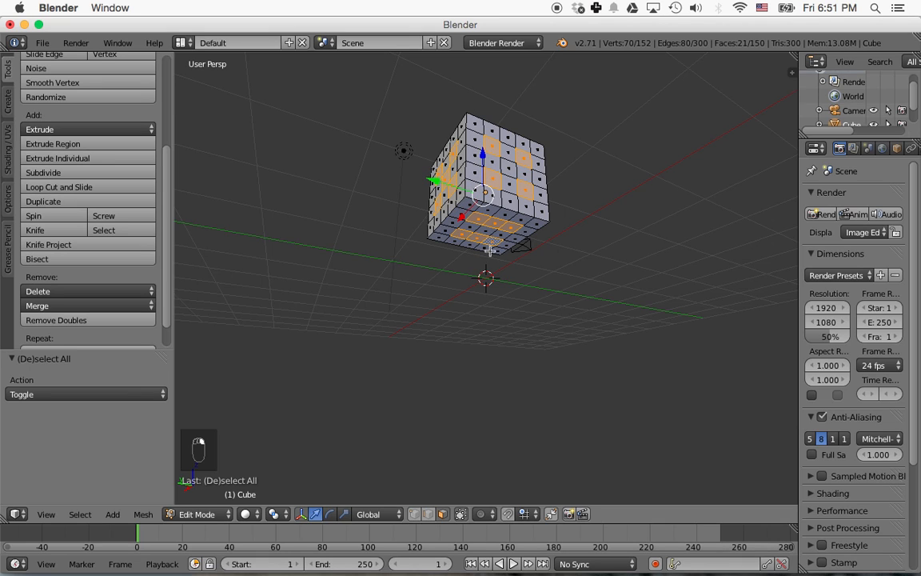
# Extrude the selected pip faces individually in place with zero offset
pyautogui.moveTo(436, 228); pyautogui.dragTo(664, 362, button='middle')
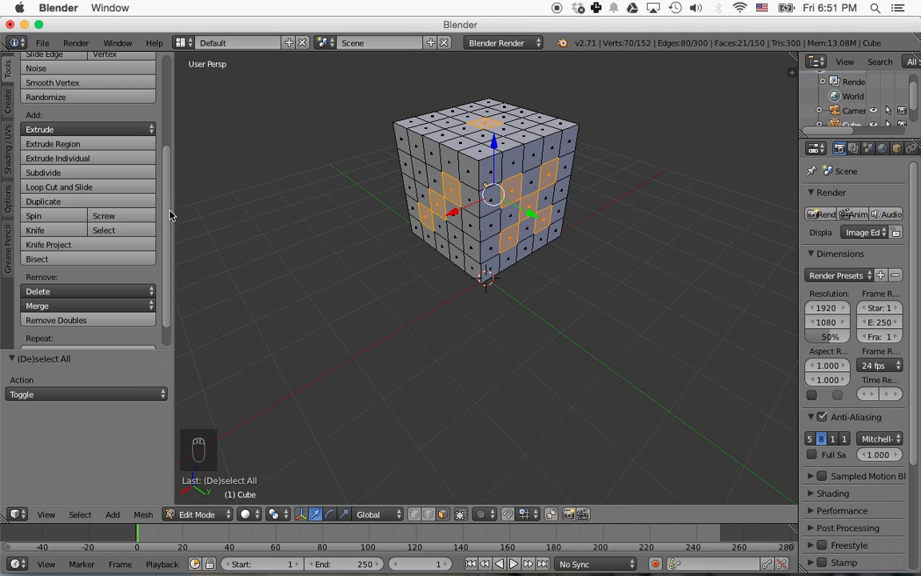
pyautogui.click(104, 162)
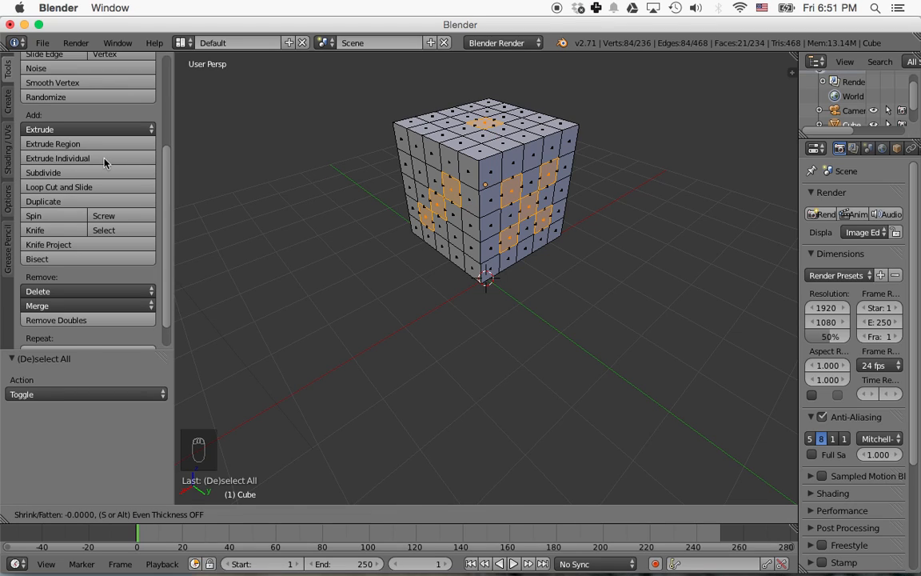
pyautogui.click(104, 163)
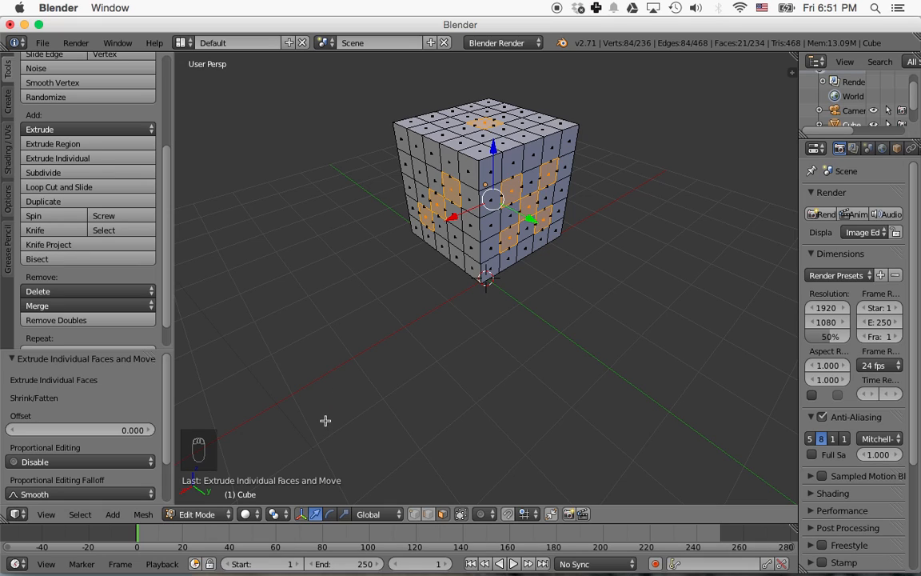
# Set the pivot point to Individual Origins and scale the pip faces down to about 0.805
pyautogui.click(278, 516)
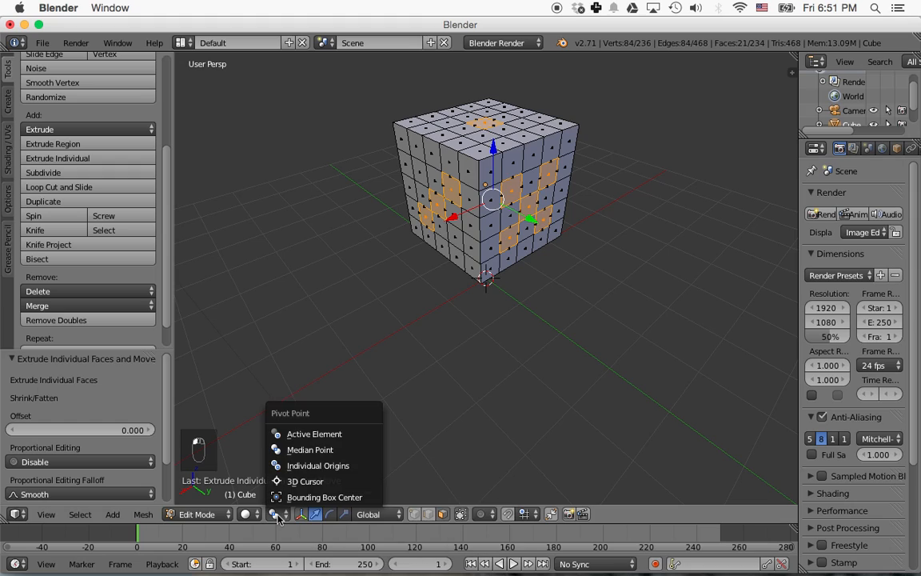
pyautogui.click(302, 466)
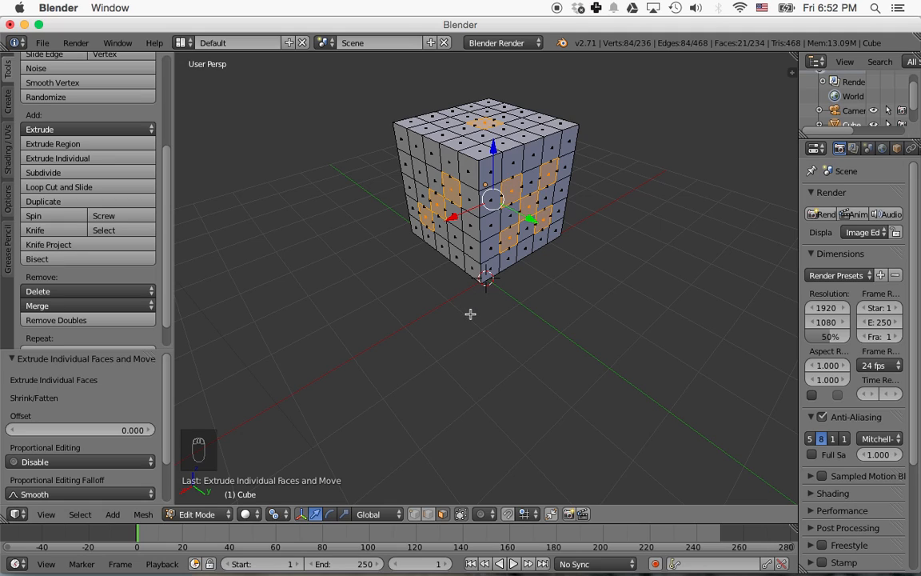
pyautogui.press('s')
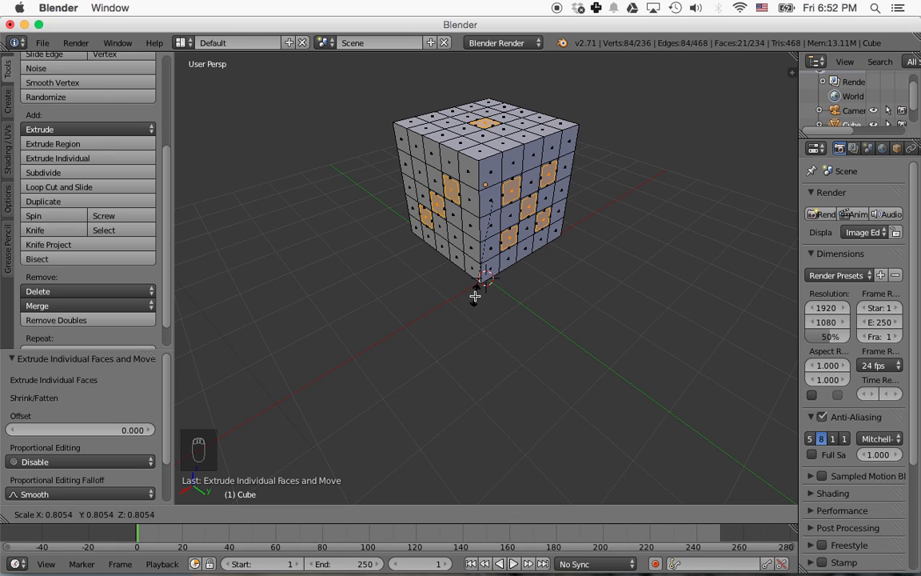
pyautogui.click(475, 295)
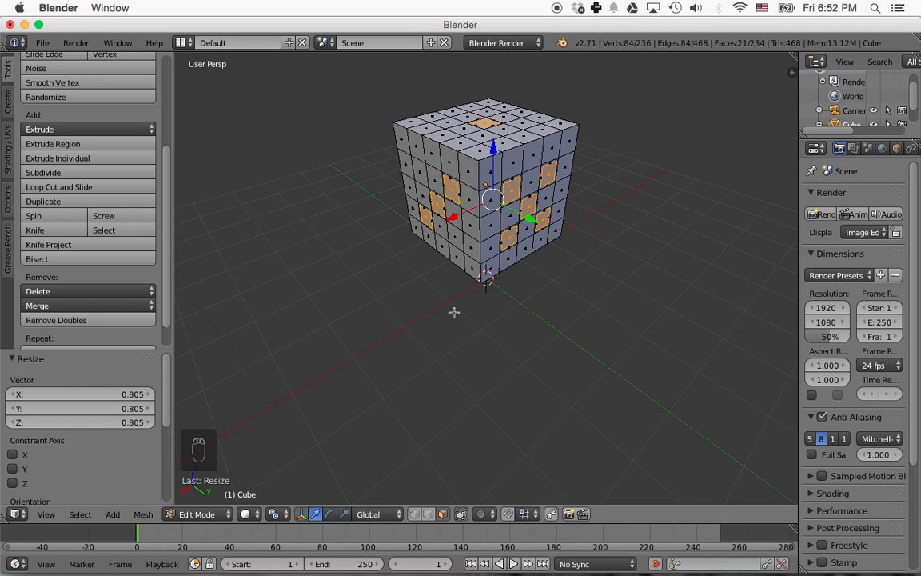
# Extrude the shrunken pip faces individually inward by about 0.05
pyautogui.click(99, 161)
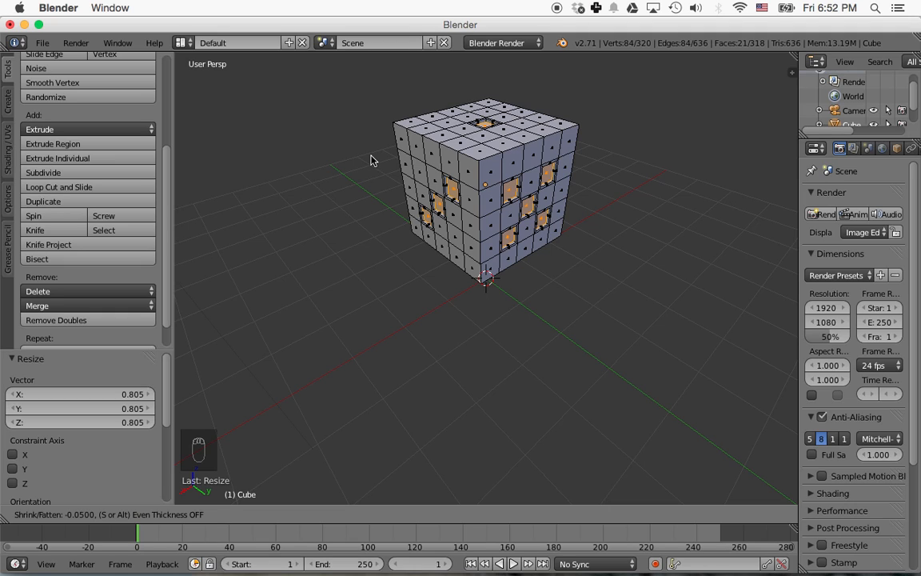
pyautogui.click(370, 160)
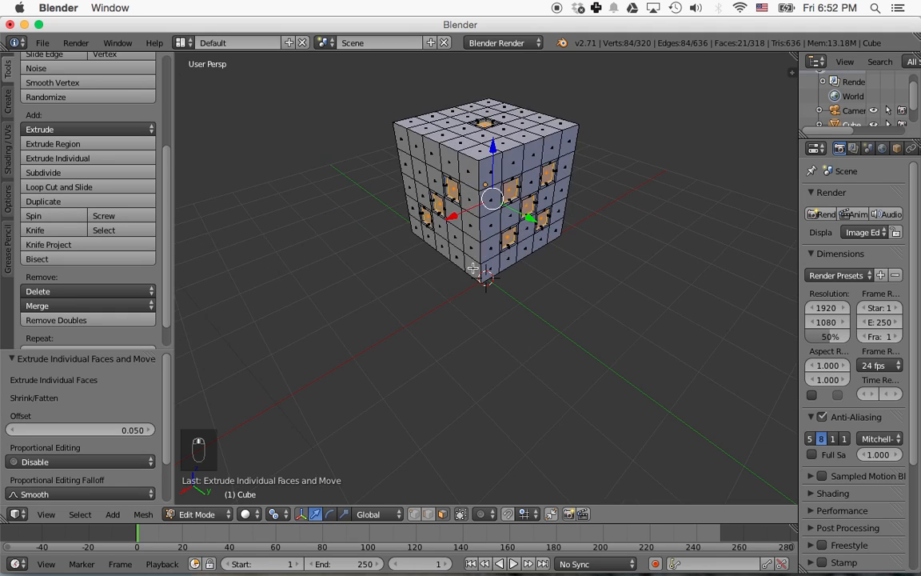
pyautogui.scroll(3, 473, 269)
pyautogui.scroll(-3, 365, 255)
pyautogui.scroll(4, 483, 233)
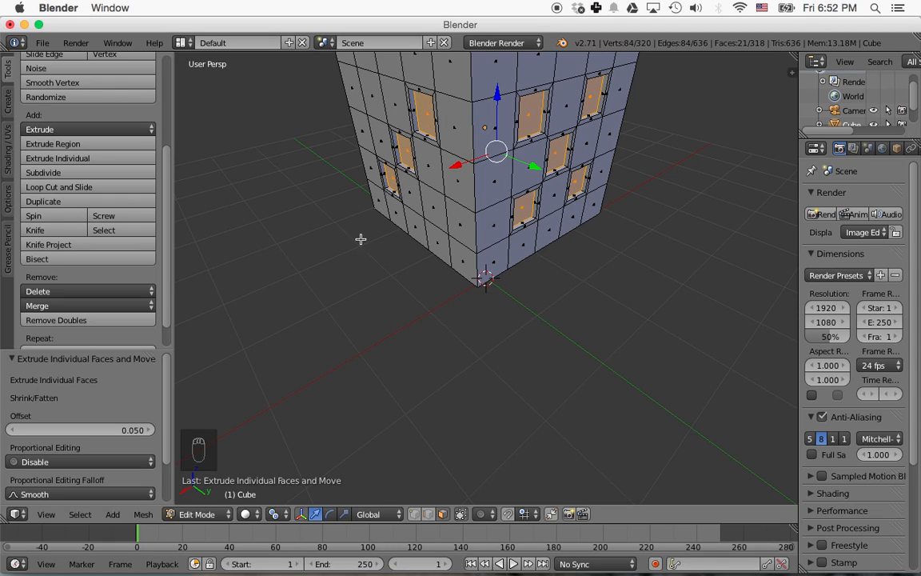
# Expand the selection with Select More to include the side walls of the pip recesses
pyautogui.click(81, 514)
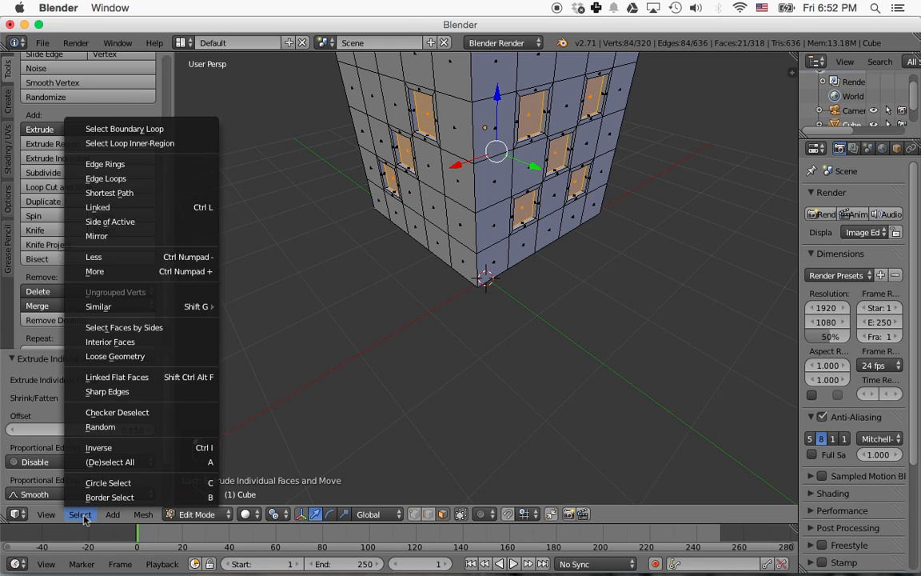
pyautogui.click(179, 272)
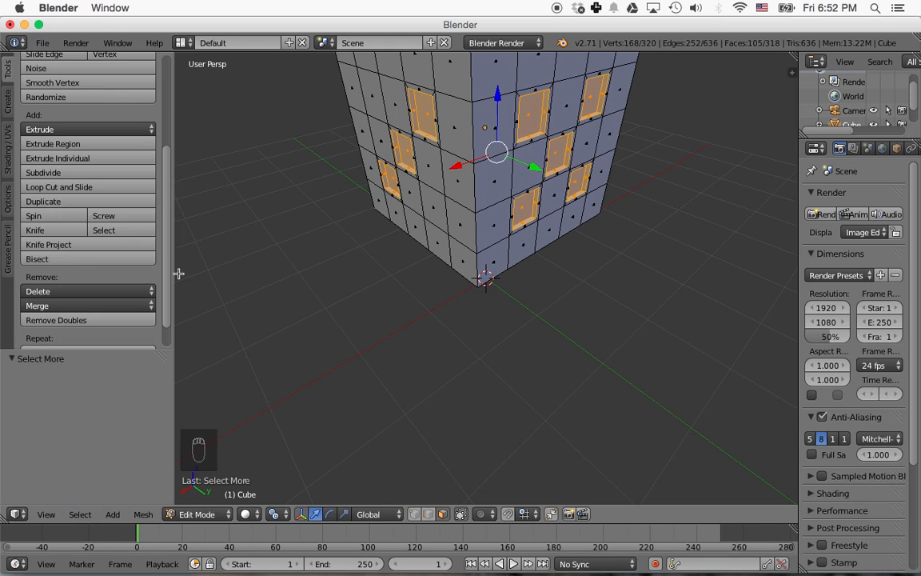
pyautogui.scroll(2, 525, 336)
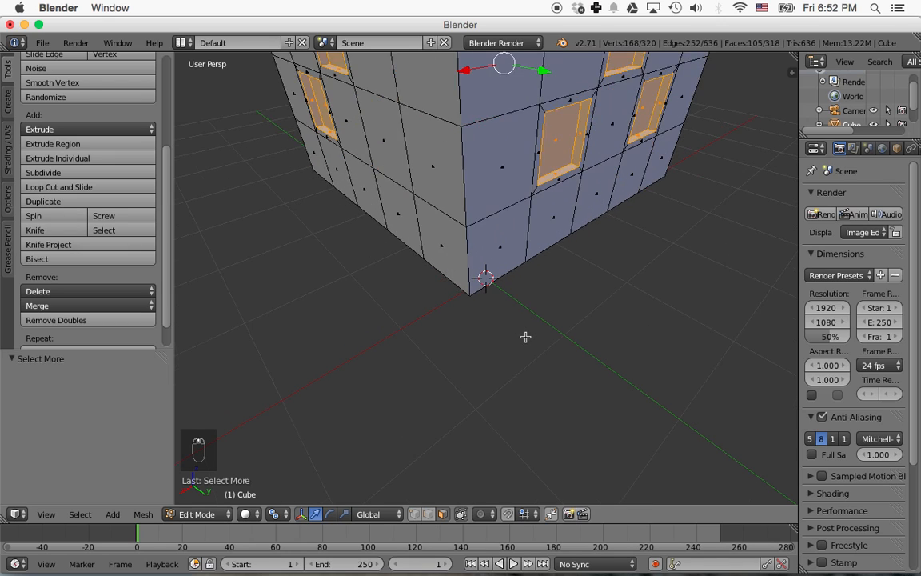
# Show the cube's material settings in a widened properties editor and switch the render engine to Cycles Render
pyautogui.scroll(-5, 525, 336)
pyautogui.scroll(3, 528, 335)
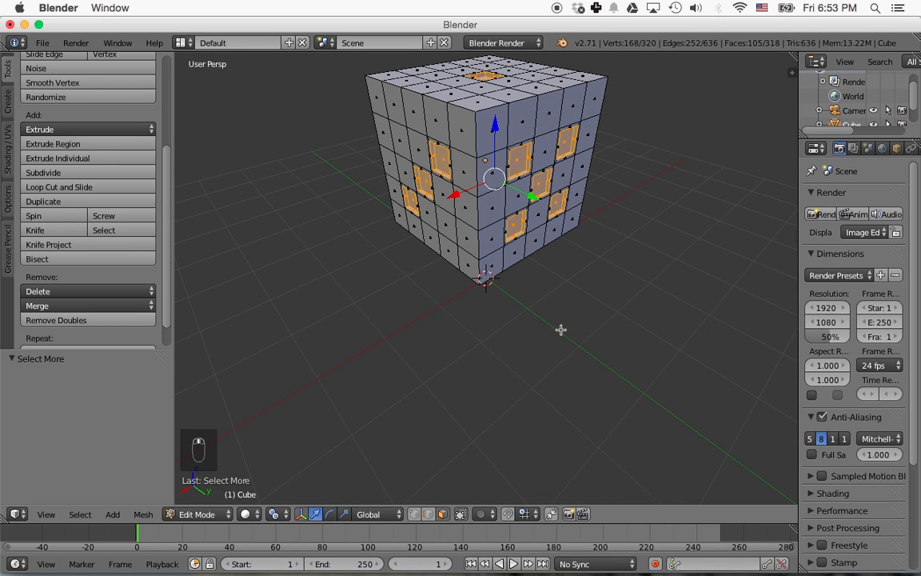
pyautogui.moveTo(616, 304); pyautogui.dragTo(618, 371, button='middle')
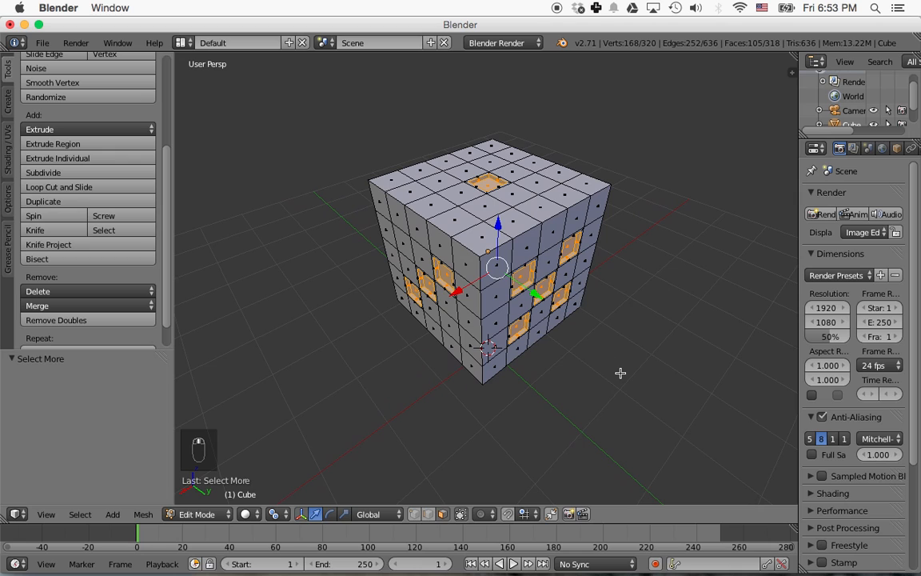
pyautogui.moveTo(794, 266); pyautogui.dragTo(688, 258)
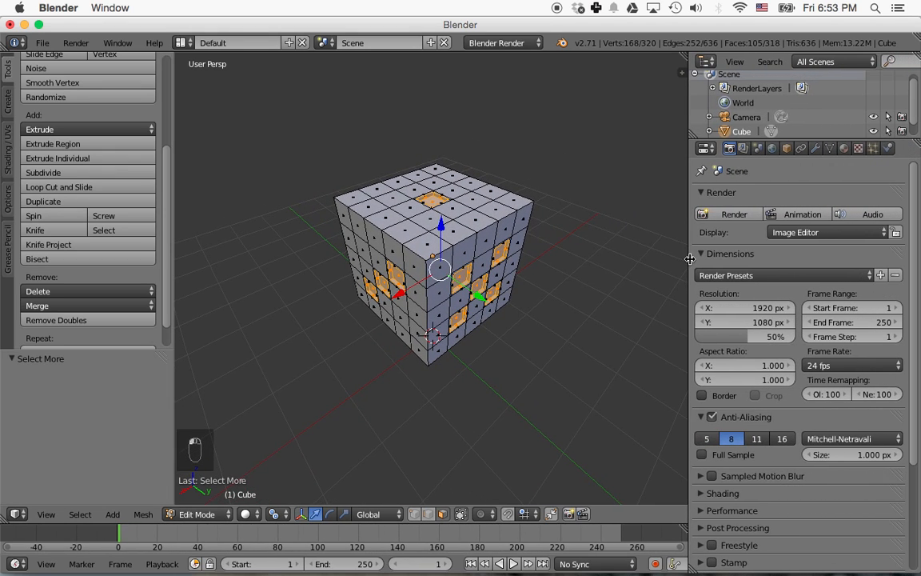
pyautogui.click(847, 150)
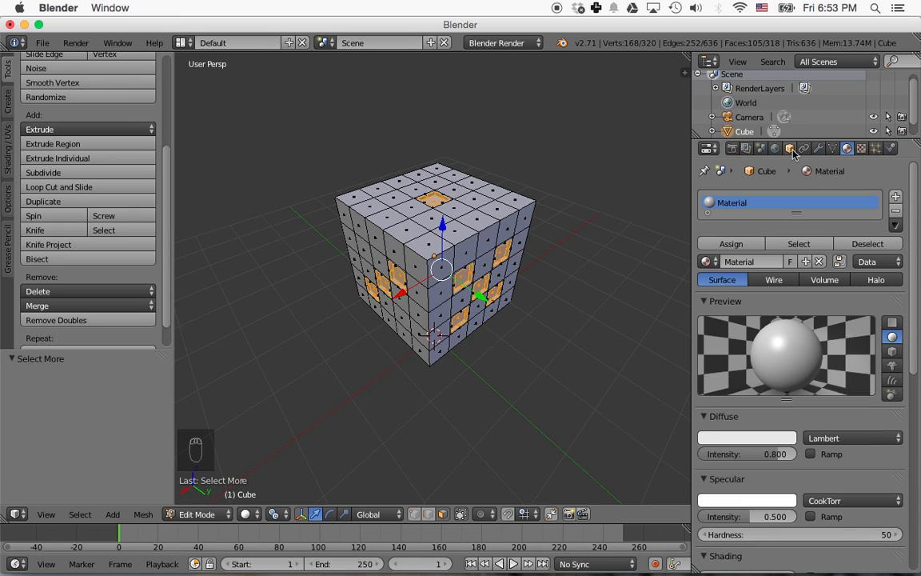
pyautogui.click(534, 44)
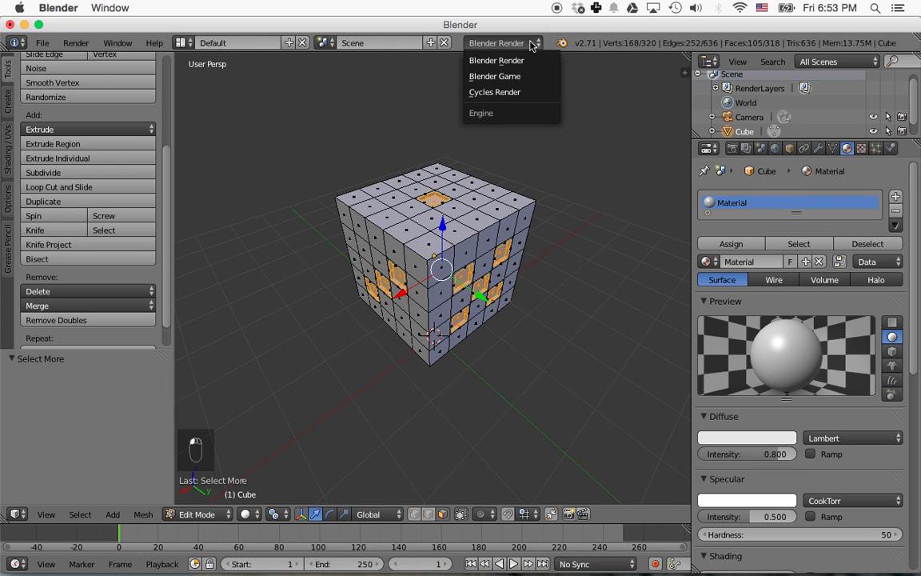
pyautogui.click(518, 93)
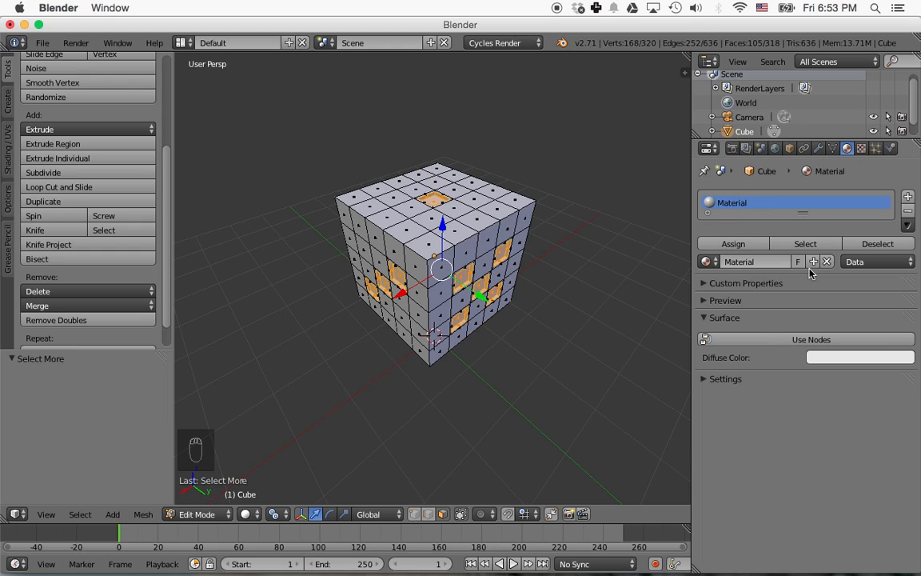
# Enable nodes on the cube's base material and make its surface a Mix Shader of Diffuse BSDF and Glossy BSDF
pyautogui.click(793, 339)
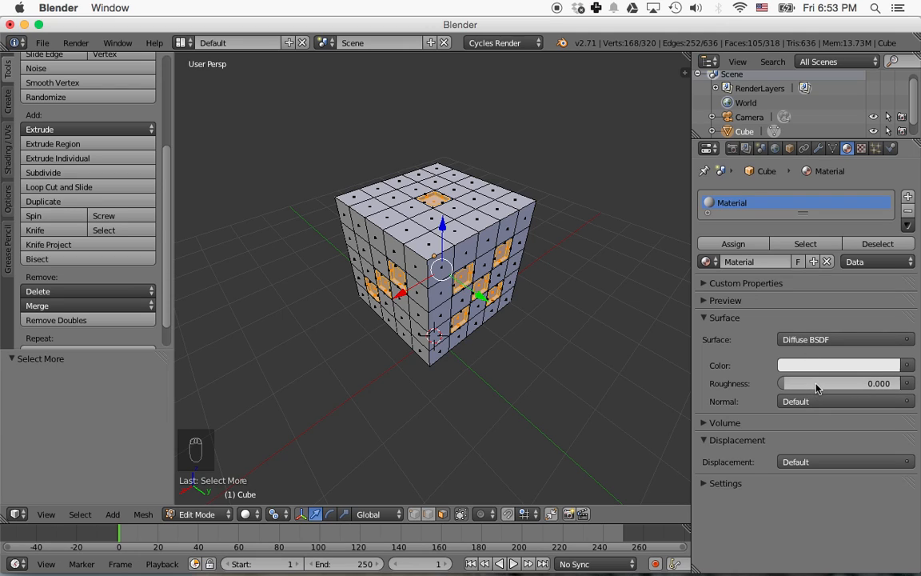
pyautogui.click(813, 340)
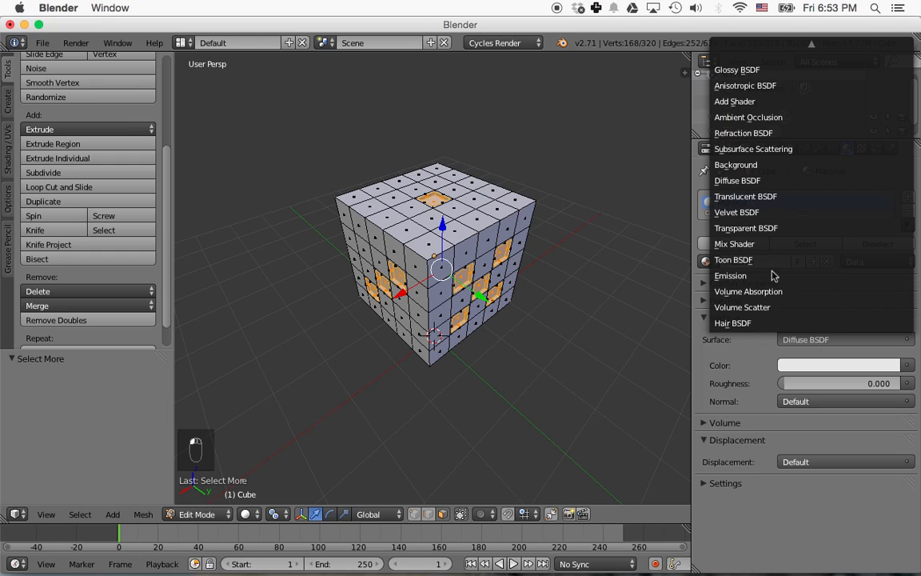
pyautogui.click(739, 244)
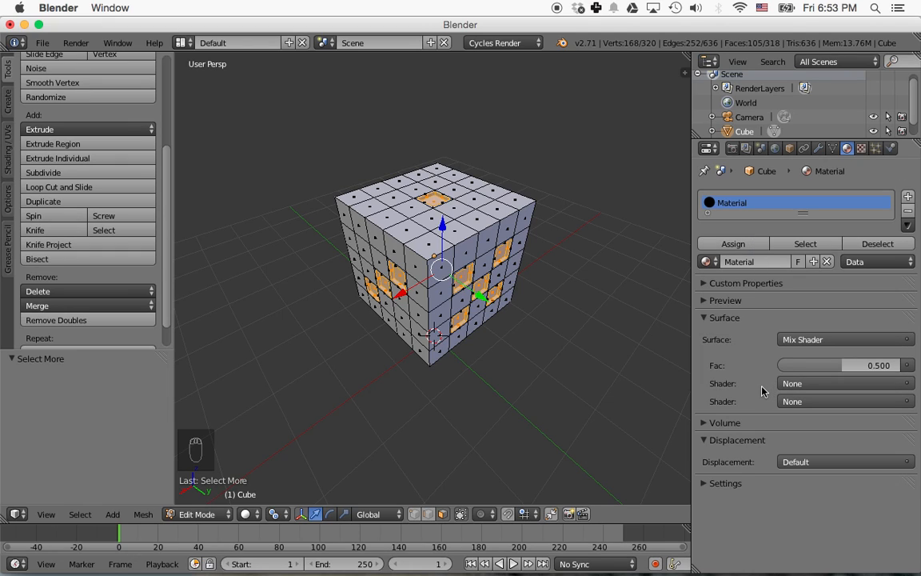
pyautogui.click(801, 384)
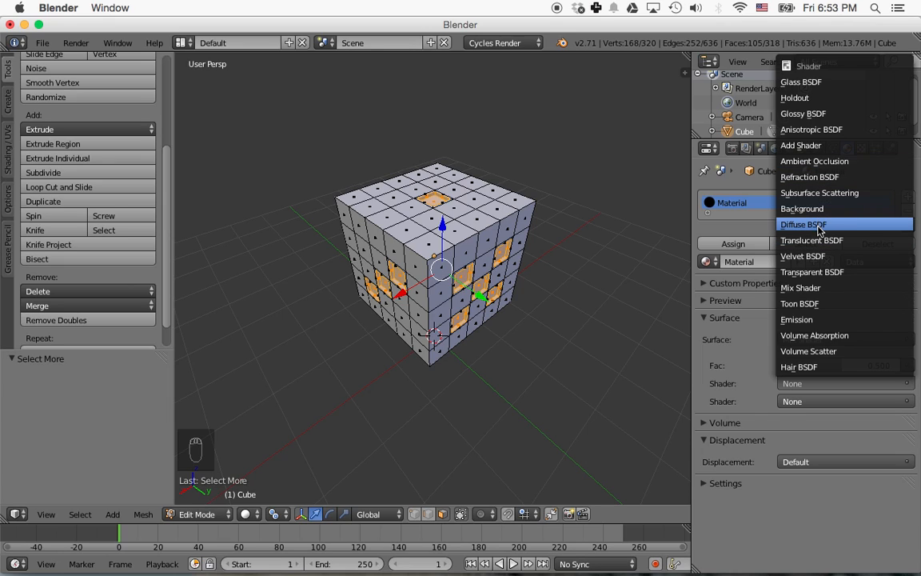
pyautogui.click(808, 225)
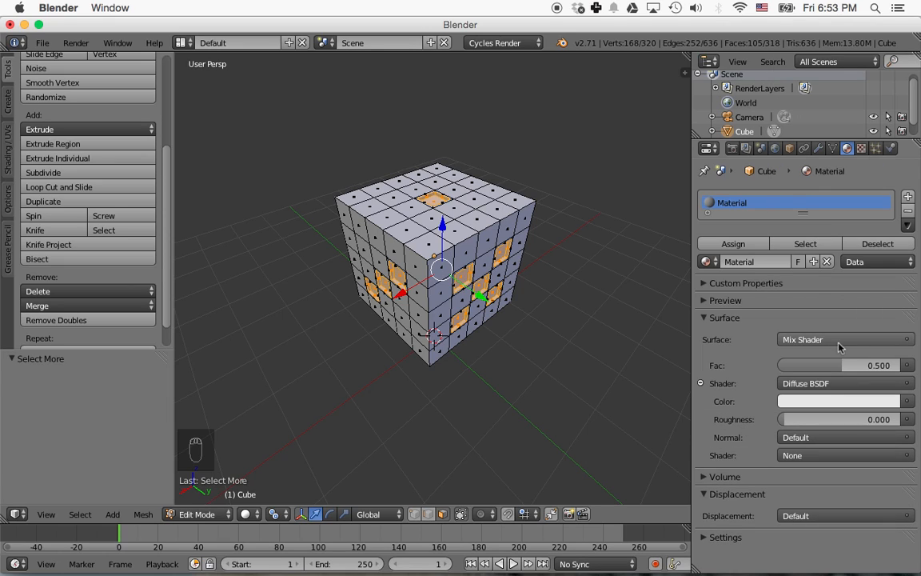
pyautogui.click(807, 454)
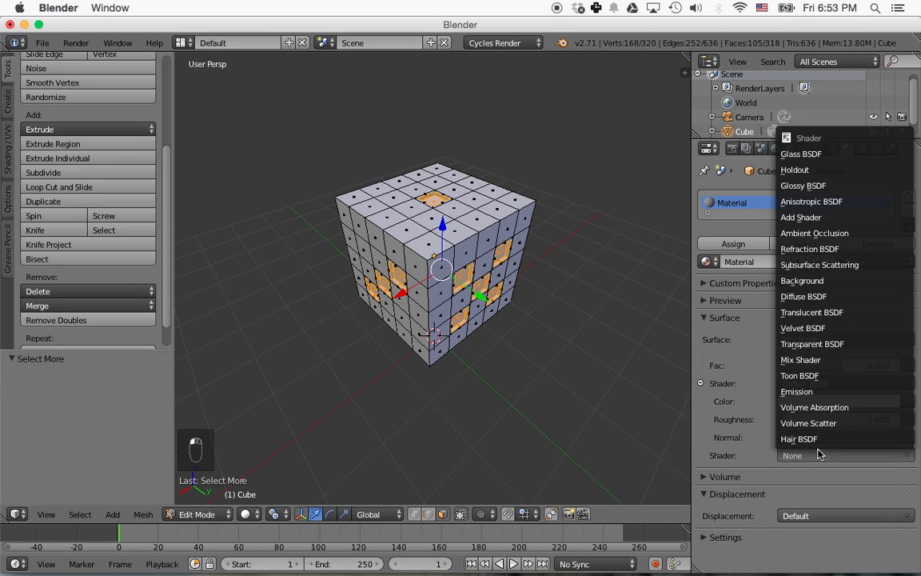
pyautogui.click(802, 185)
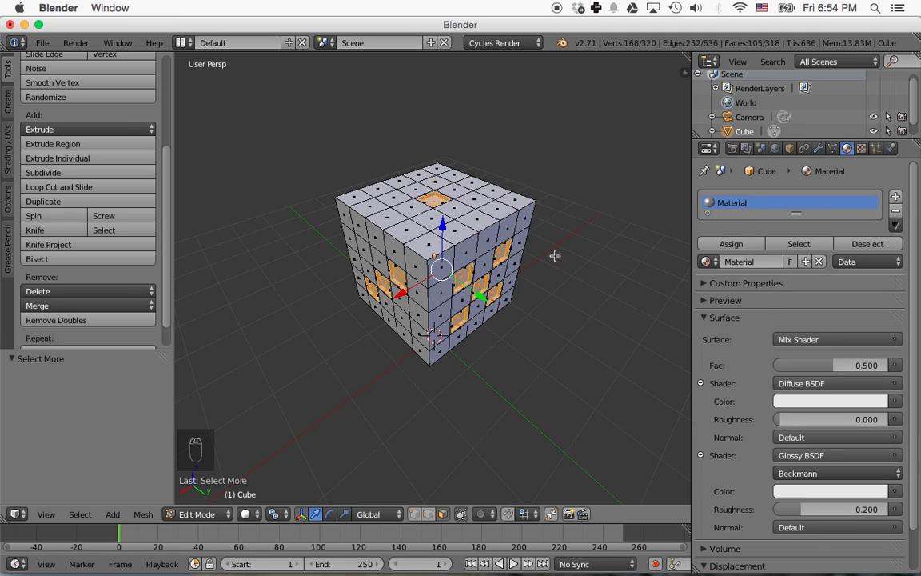
# Add a second material slot with a new material whose surface is a Mix Shader of Diffuse BSDF and Glossy BSDF
pyautogui.click(895, 197)
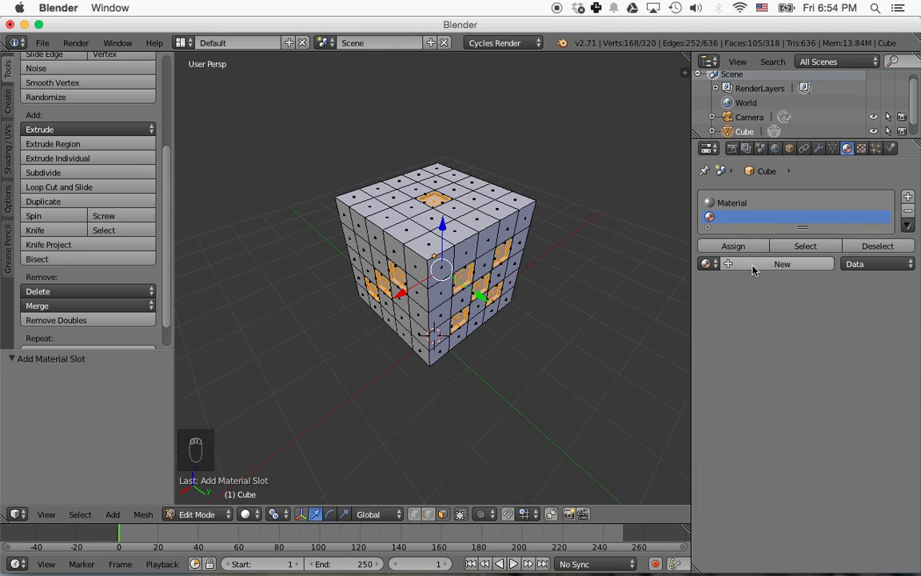
pyautogui.click(752, 265)
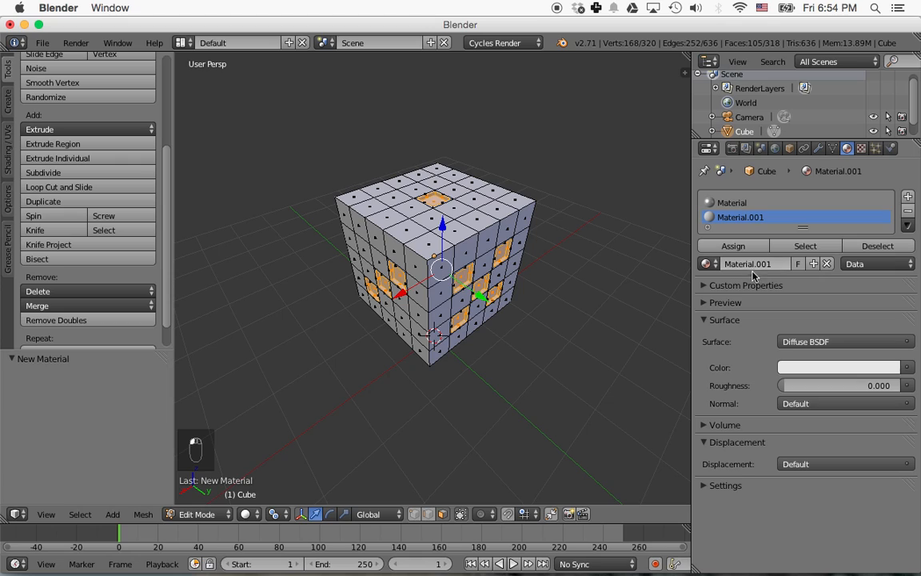
pyautogui.click(825, 344)
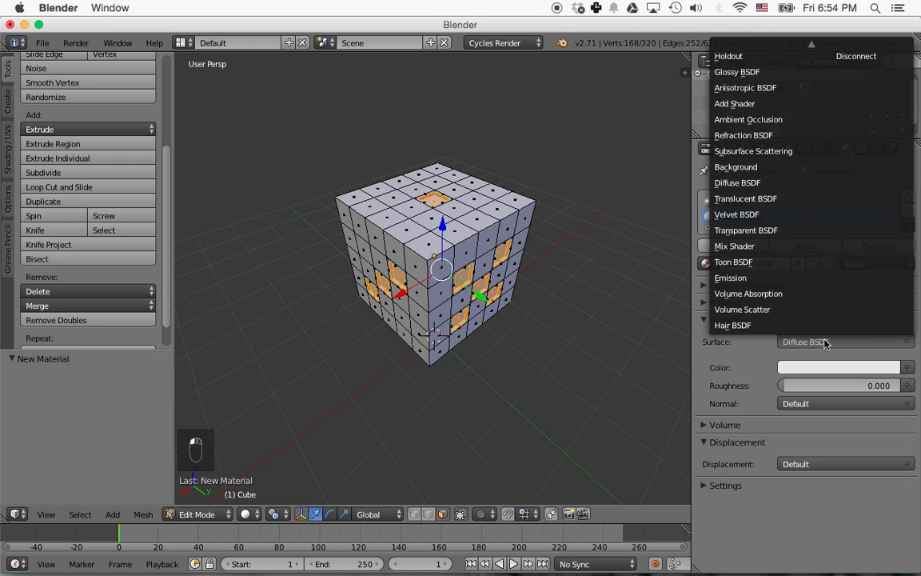
pyautogui.click(768, 246)
pyautogui.click(805, 386)
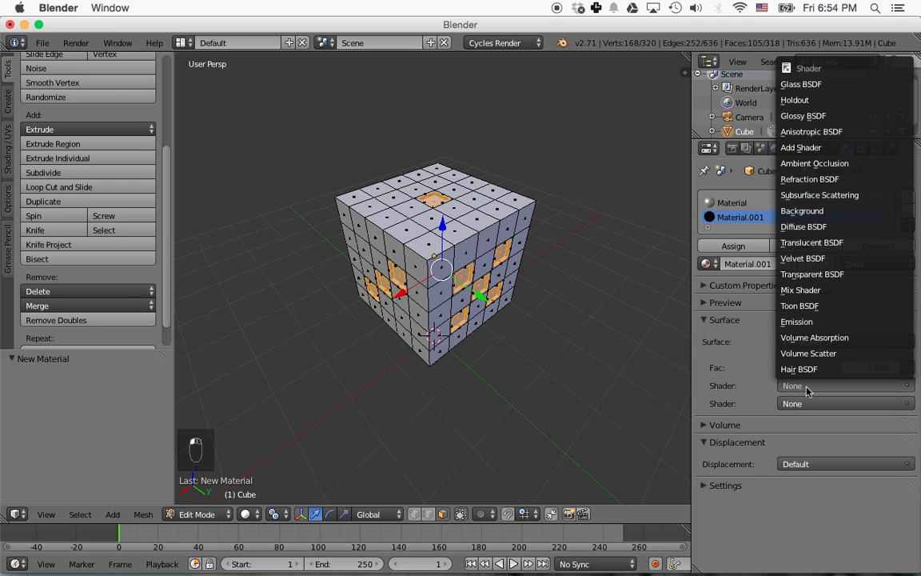
pyautogui.click(806, 229)
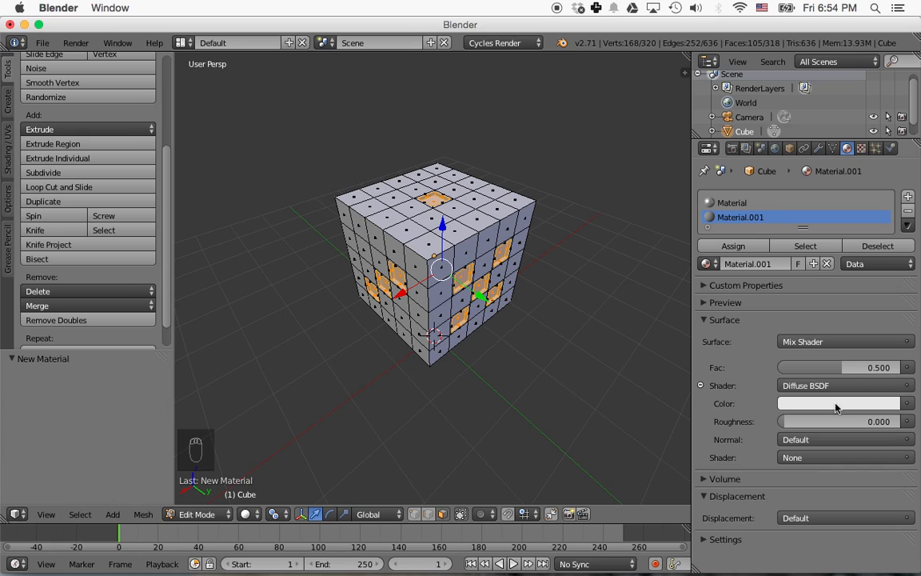
pyautogui.click(826, 459)
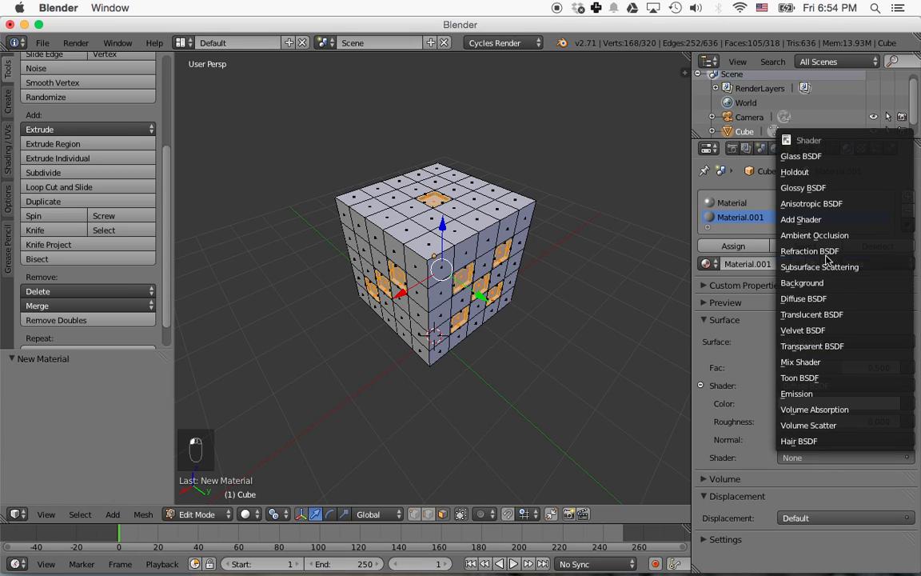
pyautogui.click(809, 188)
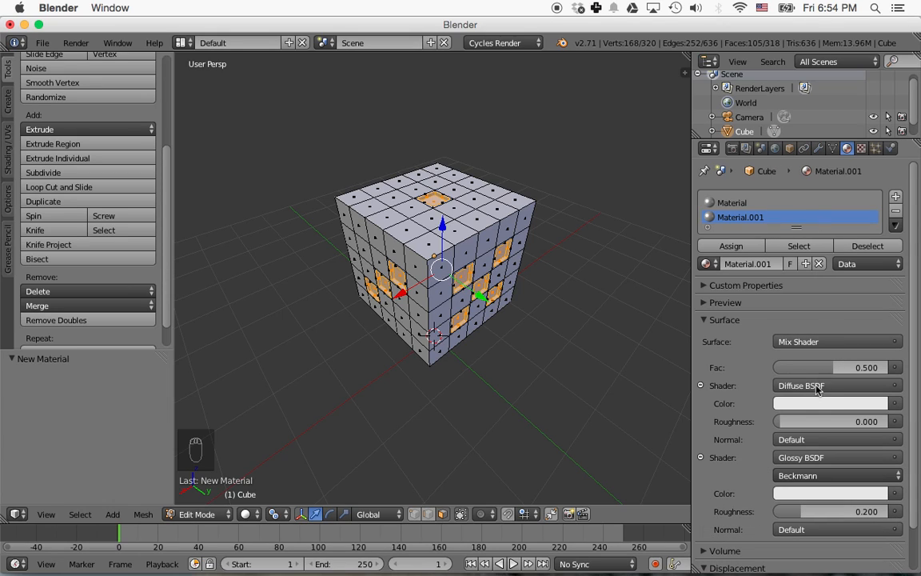
# Give the second material a black diffuse color and a mix factor of about 0.169, and assign it to the selected pip faces
pyautogui.click(775, 403)
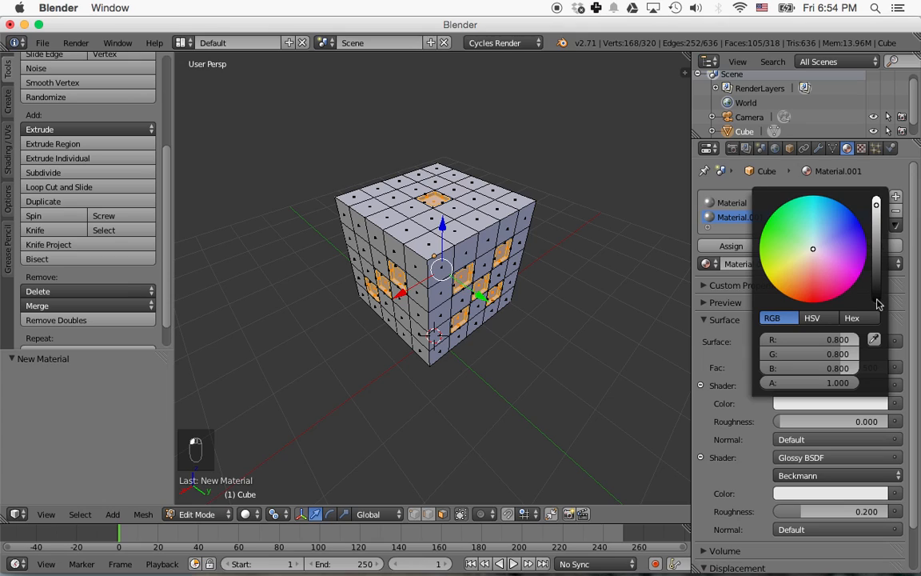
pyautogui.click(876, 301)
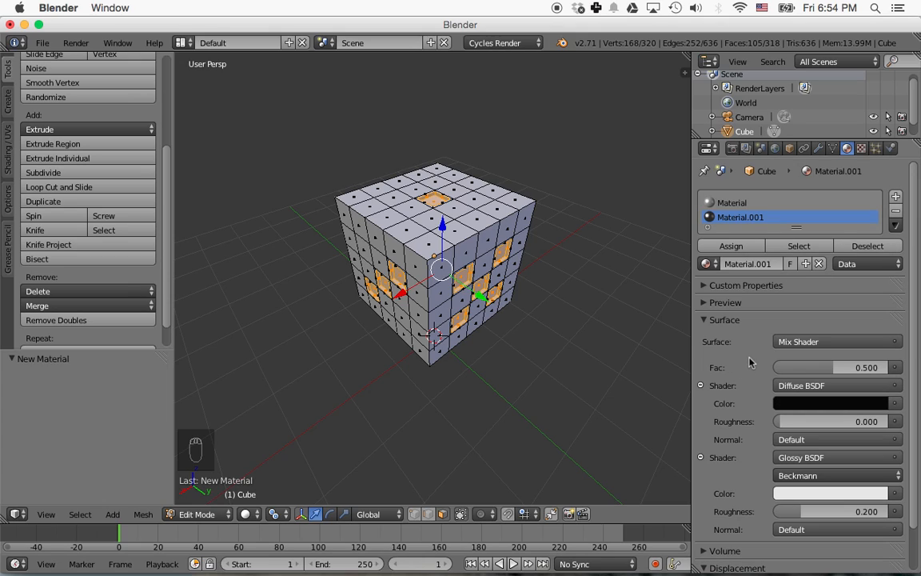
pyautogui.moveTo(833, 370); pyautogui.dragTo(803, 370)
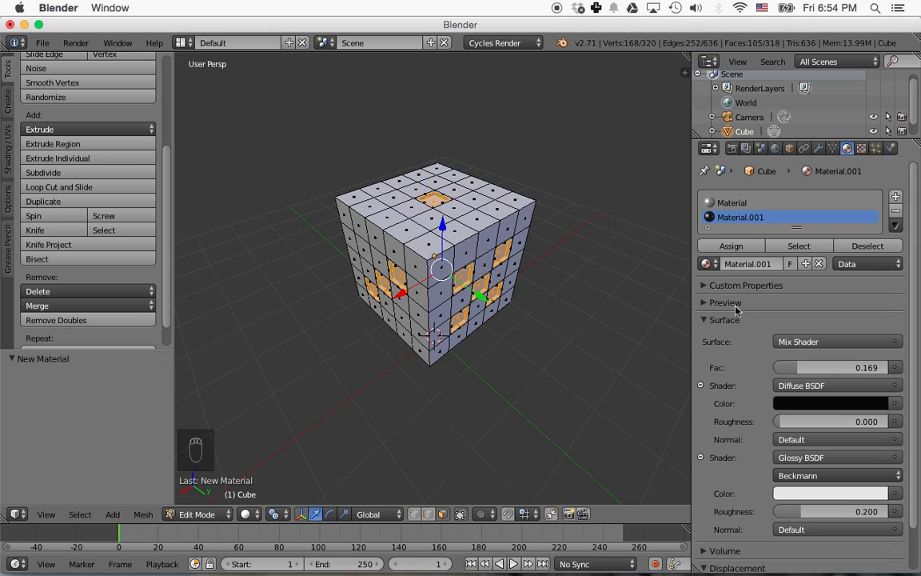
pyautogui.click(730, 250)
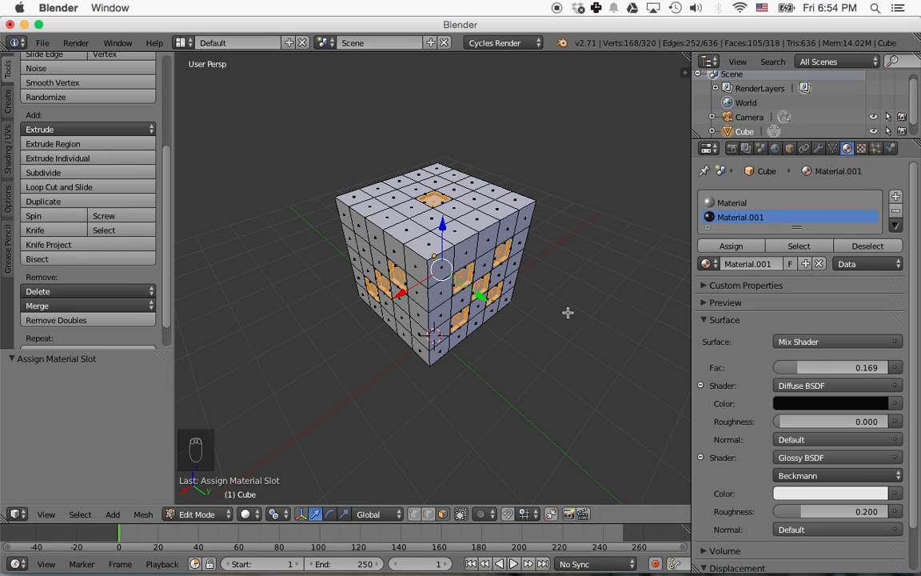
# Preview the die's materials in Rendered viewport shading, and return to Solid shading
pyautogui.click(249, 514)
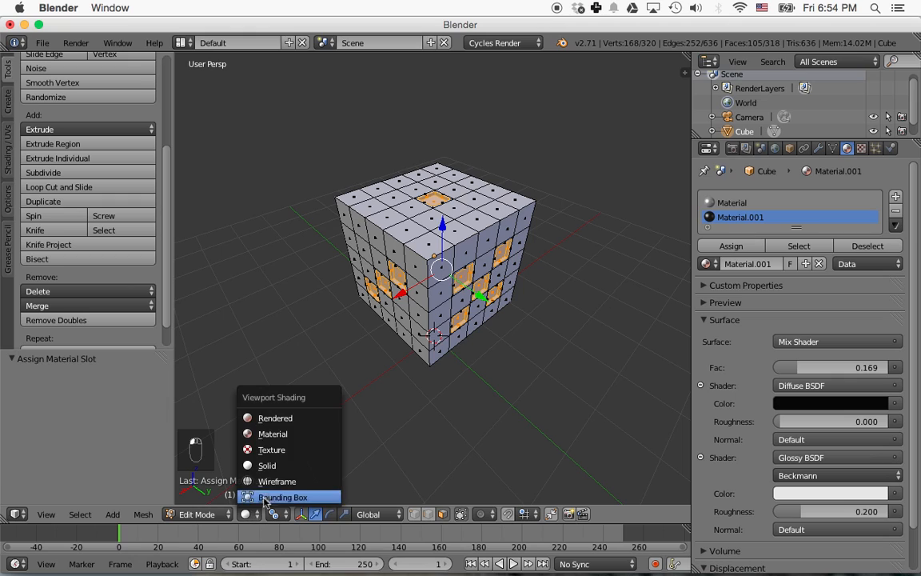
pyautogui.click(275, 419)
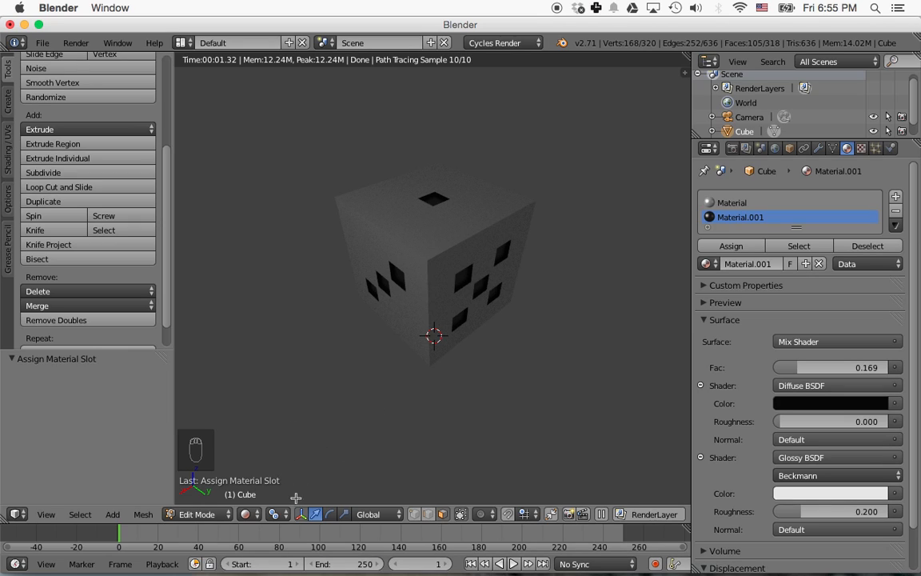
pyautogui.click(247, 514)
pyautogui.click(279, 466)
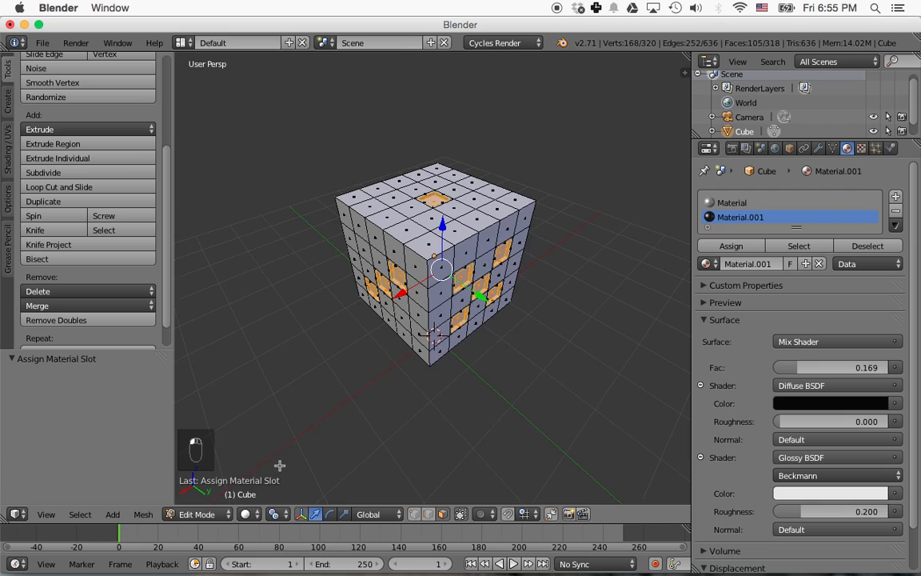
# In Object Mode, move the lamp about -3.591 along Y and about -4.074 along X so it sits above the die
pyautogui.scroll(-5, 494, 402)
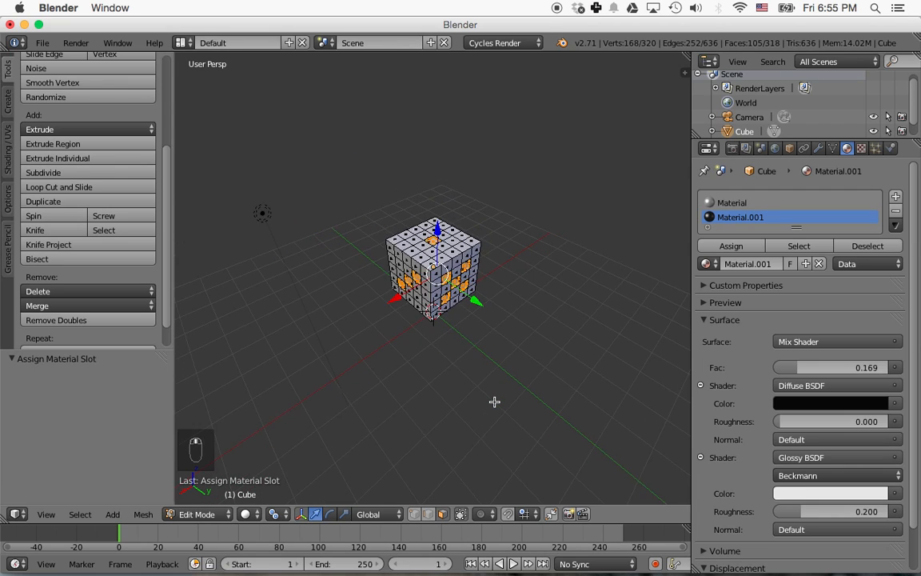
pyautogui.moveTo(494, 401); pyautogui.dragTo(563, 341, button='middle')
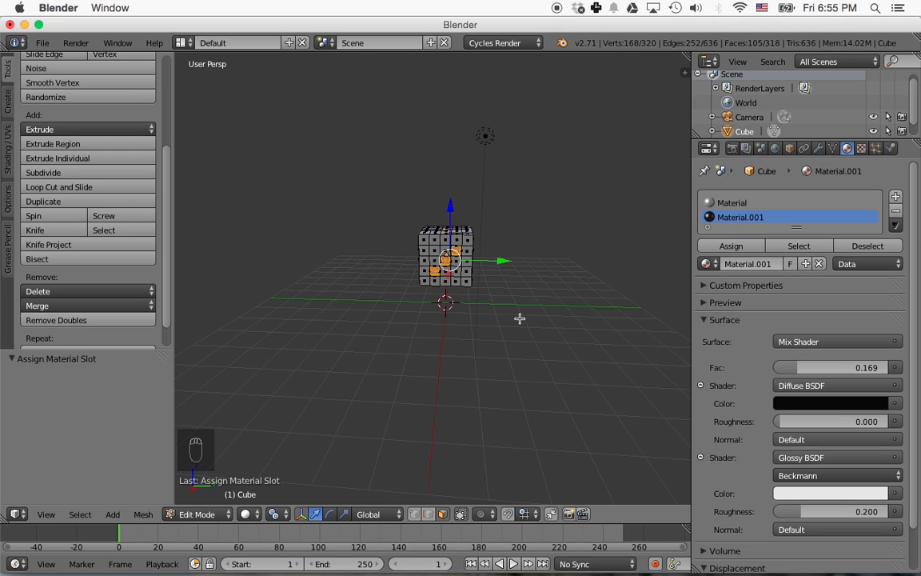
pyautogui.press('Tab')
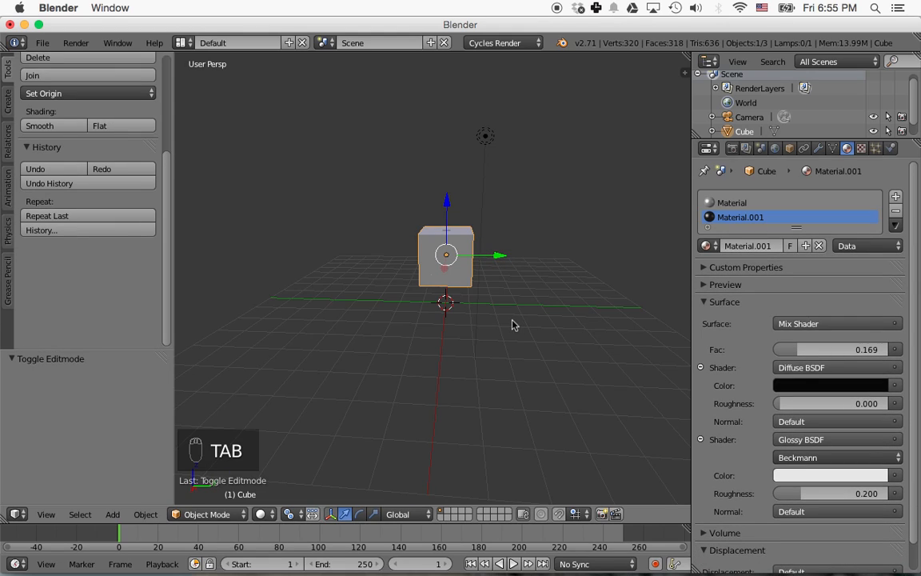
pyautogui.rightClick(487, 141)
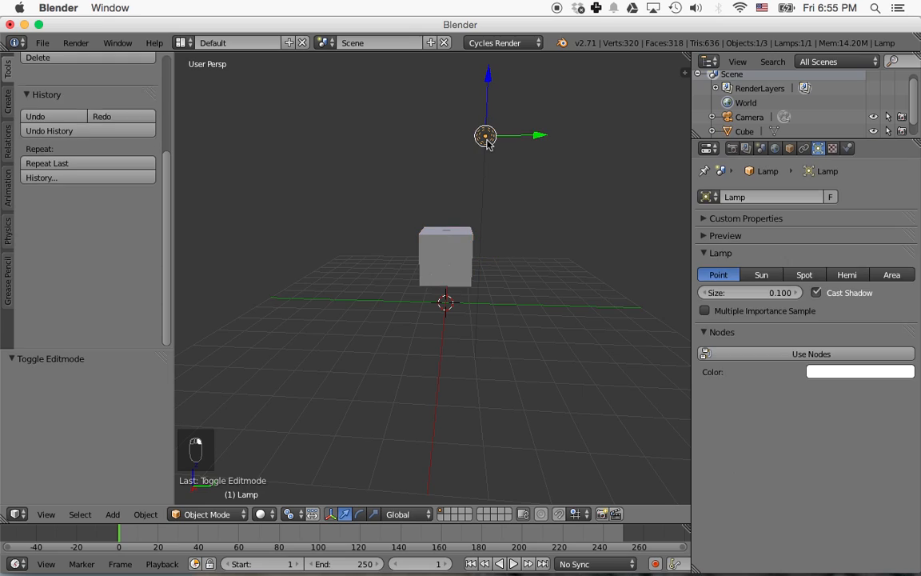
pyautogui.moveTo(540, 139); pyautogui.dragTo(392, 148)
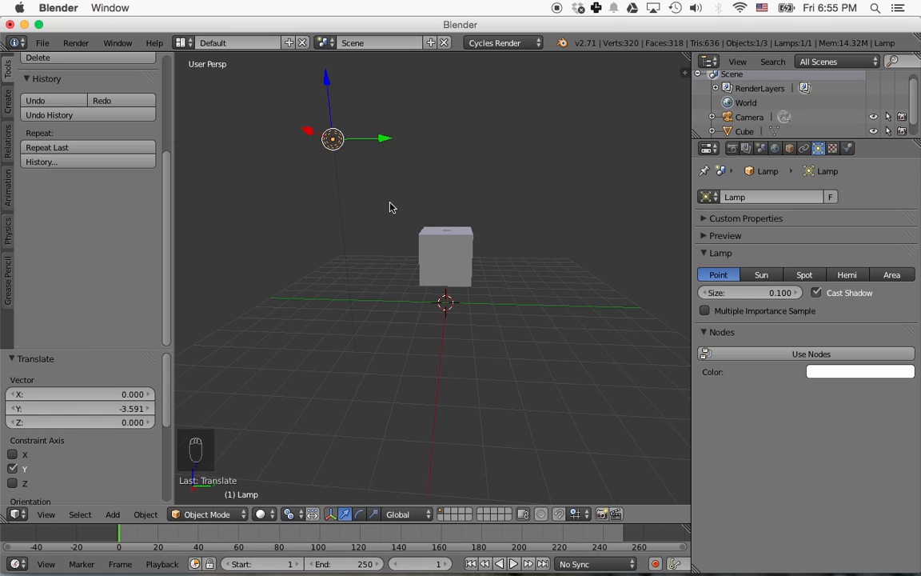
pyautogui.moveTo(392, 209); pyautogui.dragTo(428, 208, button='middle')
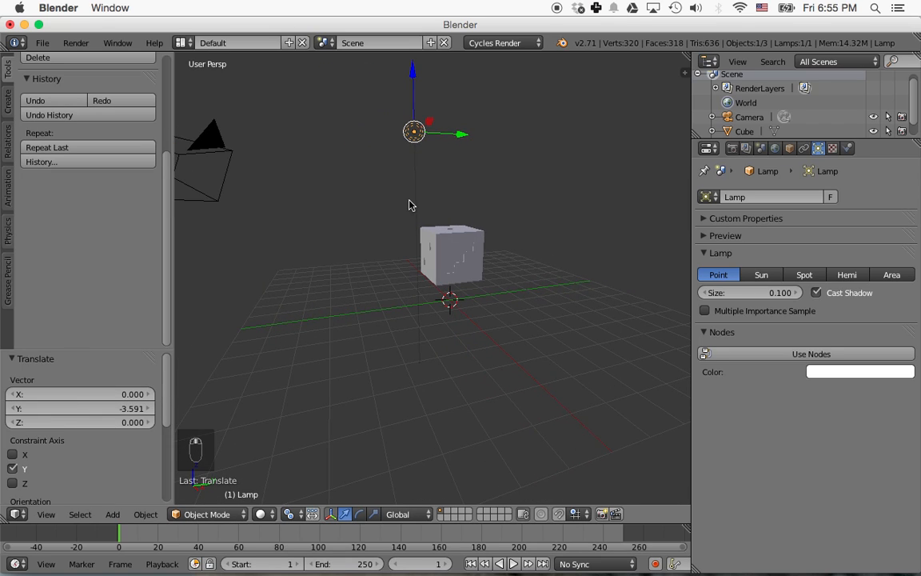
pyautogui.press('KP_1')
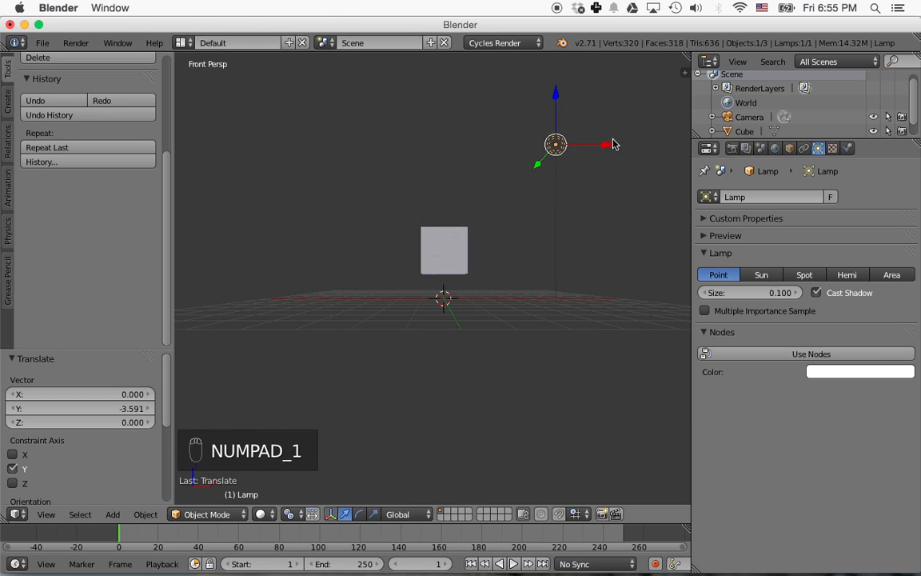
pyautogui.moveTo(608, 145); pyautogui.dragTo(497, 148)
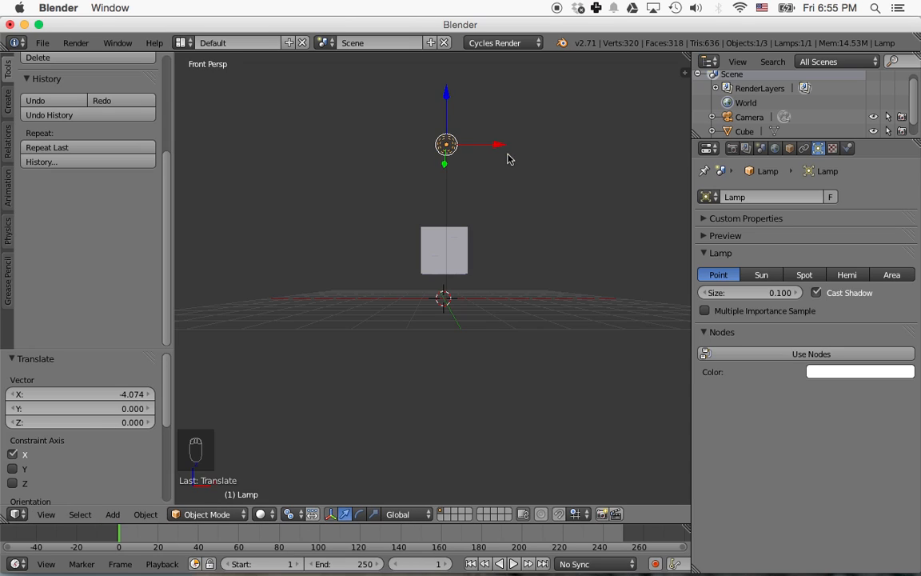
# Set the lamp's size to 3, enable nodes for it, and set its emission strength to 3000
pyautogui.press('KP_3')
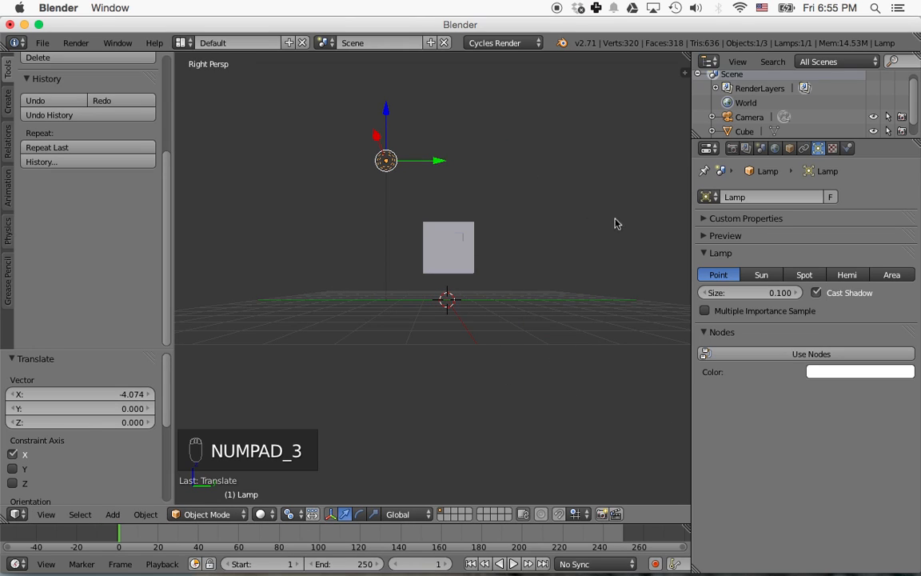
pyautogui.click(785, 293)
pyautogui.write('3')
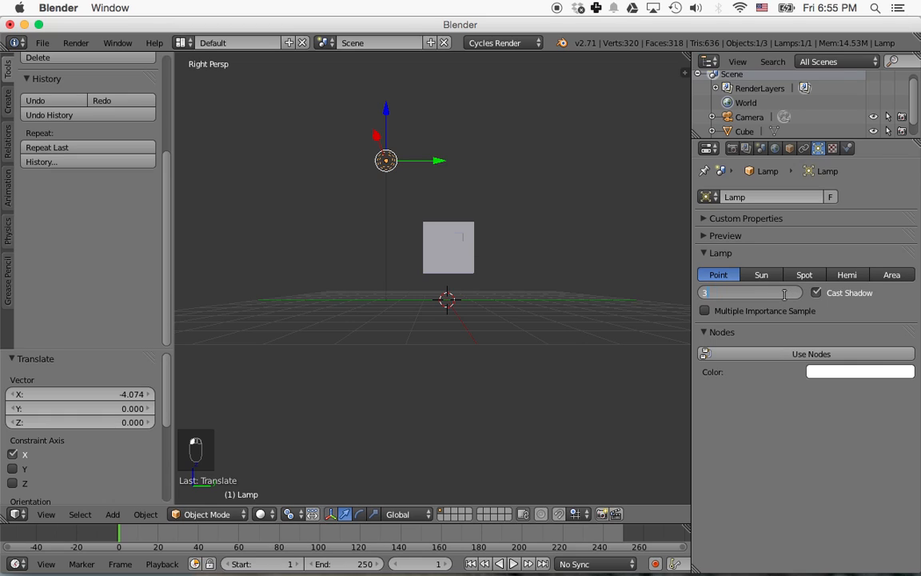
pyautogui.press('Return')
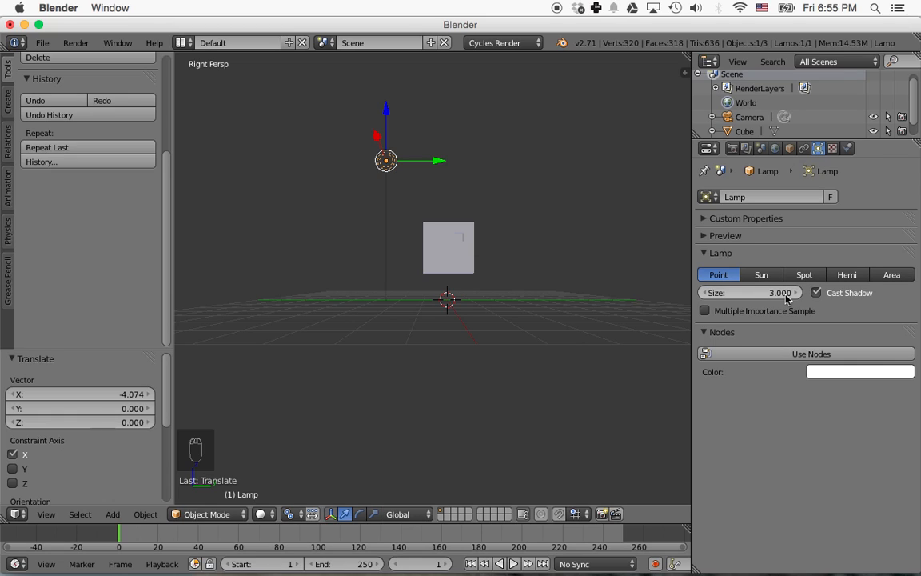
pyautogui.click(786, 355)
pyautogui.click(864, 398)
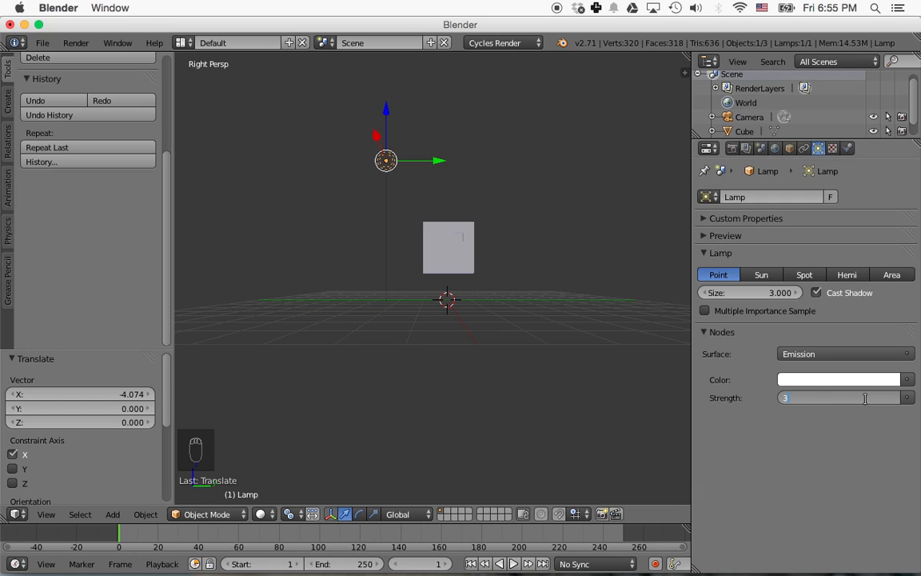
pyautogui.write('3000')
pyautogui.press('Return')
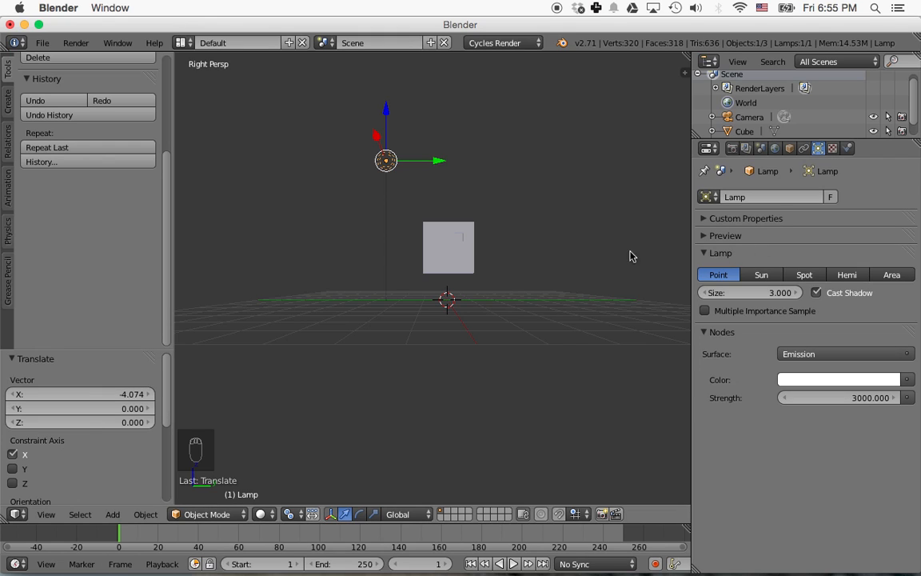
# Select the die, preview it under the lamp in Rendered viewport shading, and return to Solid shading
pyautogui.scroll(-2, 486, 285)
pyautogui.scroll(5, 486, 285)
pyautogui.moveTo(513, 273); pyautogui.dragTo(459, 255, button='middle')
pyautogui.rightClick(456, 226)
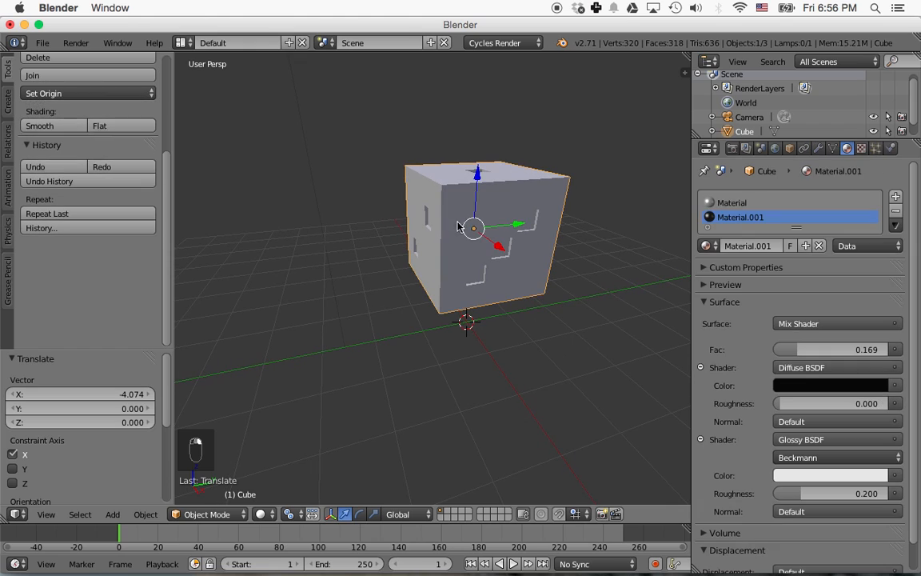
pyautogui.moveTo(533, 345)
pyautogui.mouseDown(button='middle')
pyautogui.moveTo(519, 373)
pyautogui.moveTo(539, 364)
pyautogui.mouseUp(button='middle')
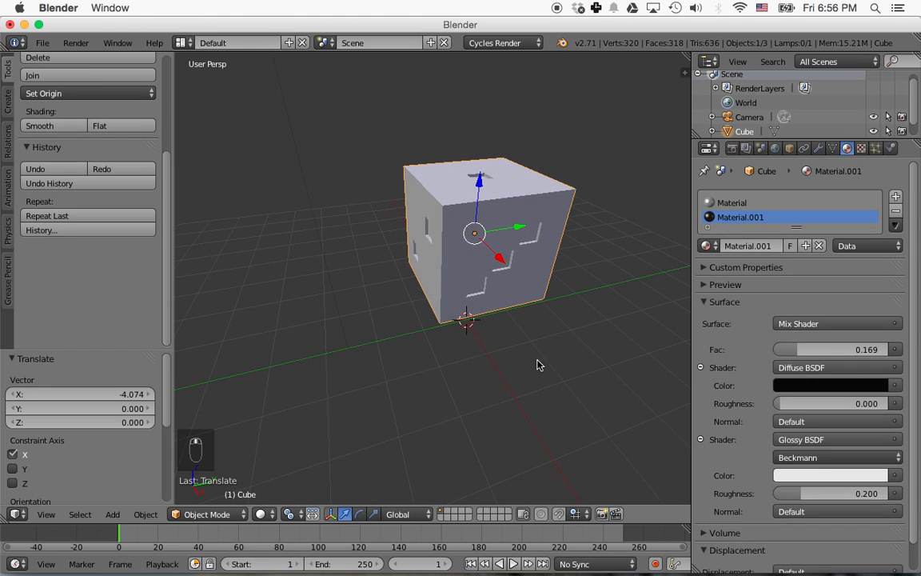
pyautogui.click(274, 514)
pyautogui.click(289, 415)
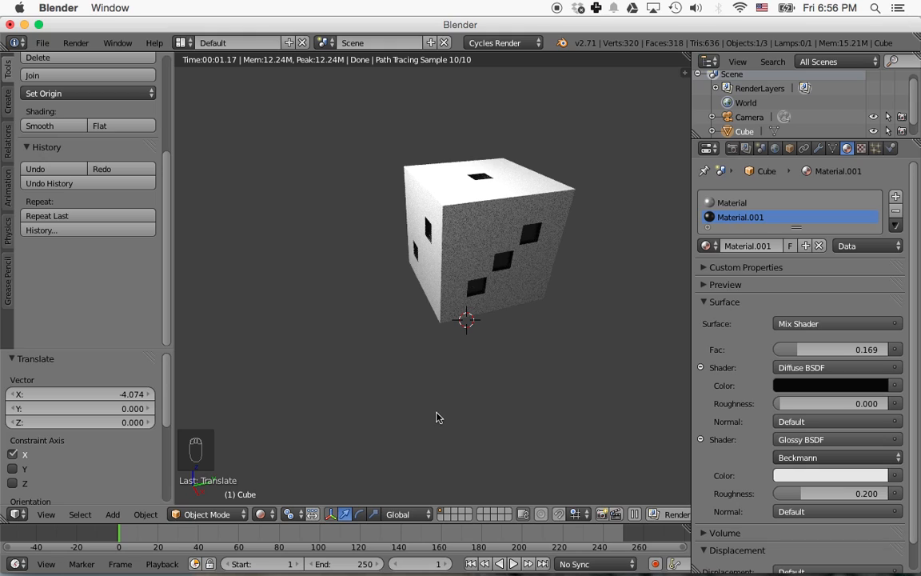
pyautogui.click(264, 514)
pyautogui.click(279, 465)
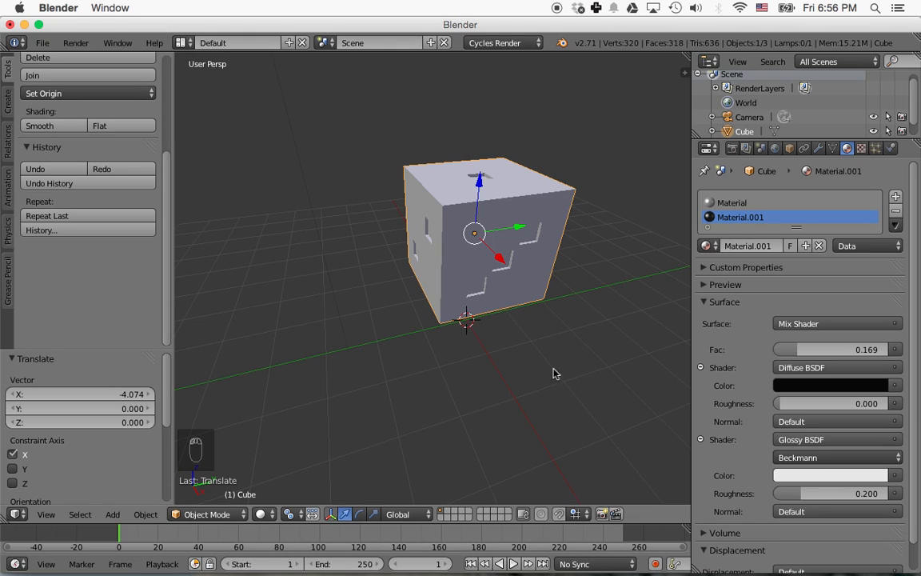
# Add a Subdivision Surface modifier to the die with both View and Render subdivisions set to 3
pyautogui.press('Tab')
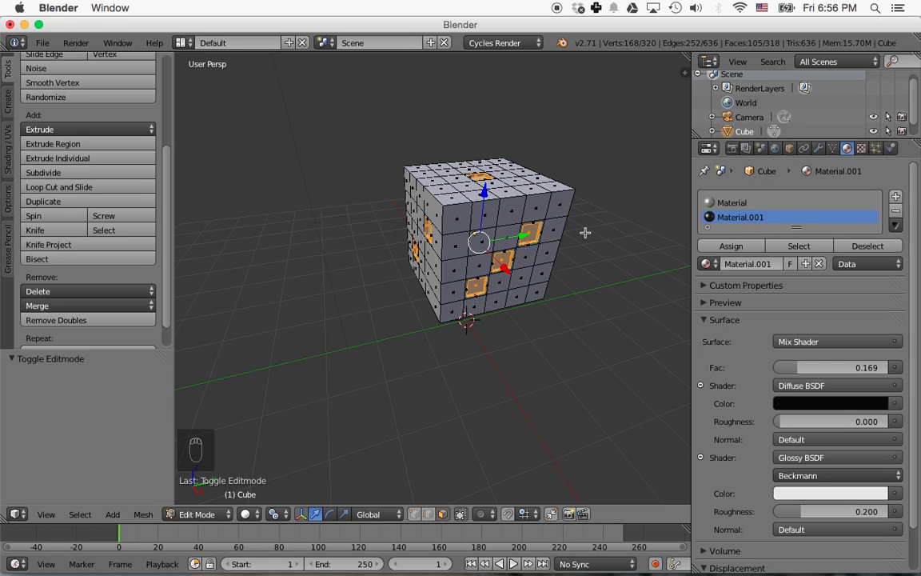
pyautogui.click(818, 148)
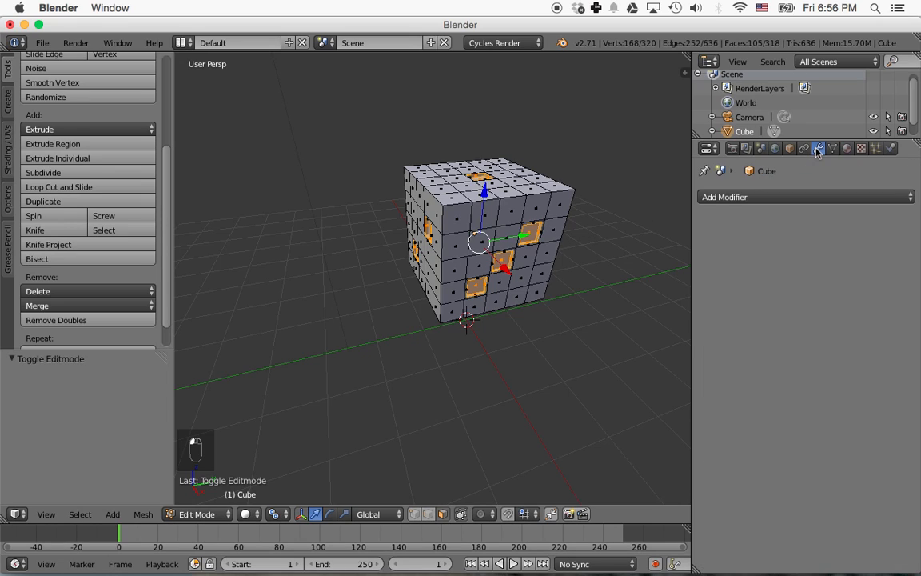
pyautogui.click(743, 198)
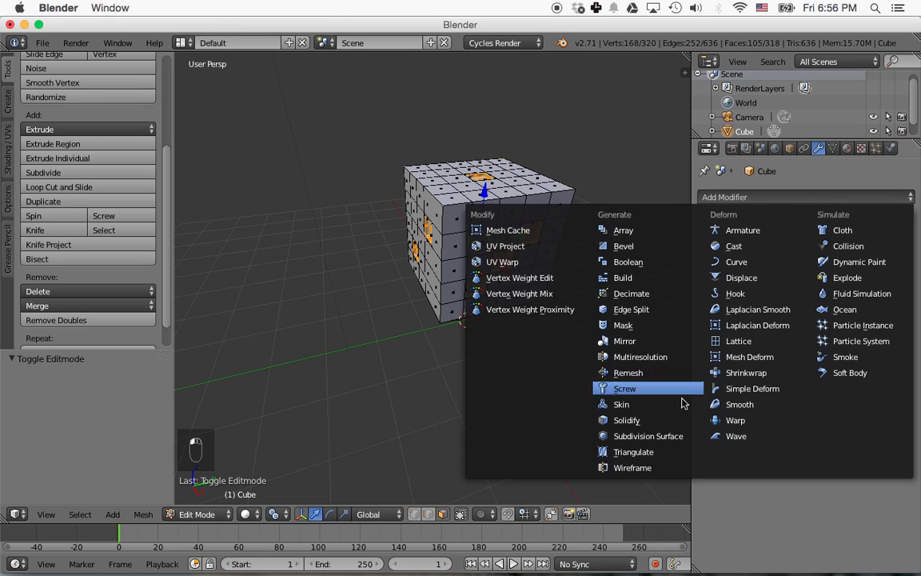
pyautogui.click(649, 437)
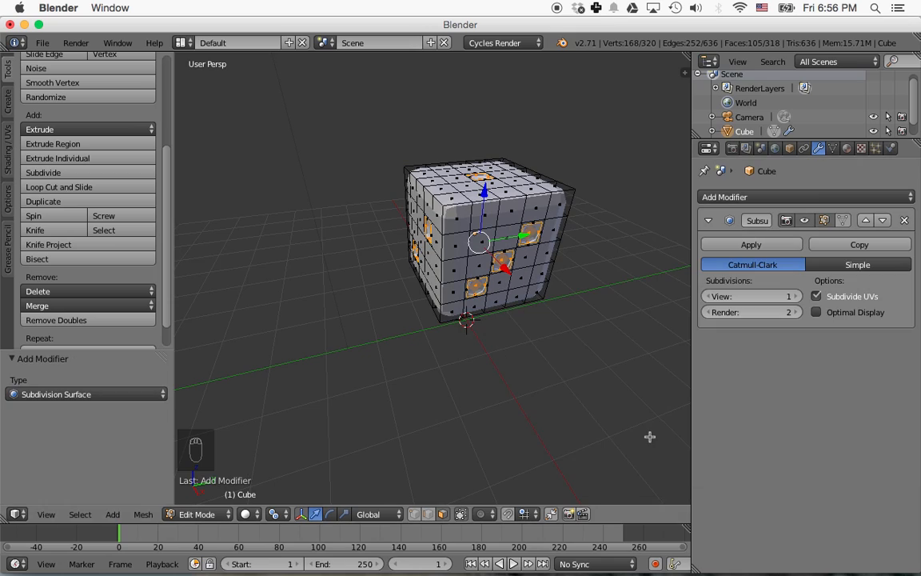
pyautogui.click(794, 313)
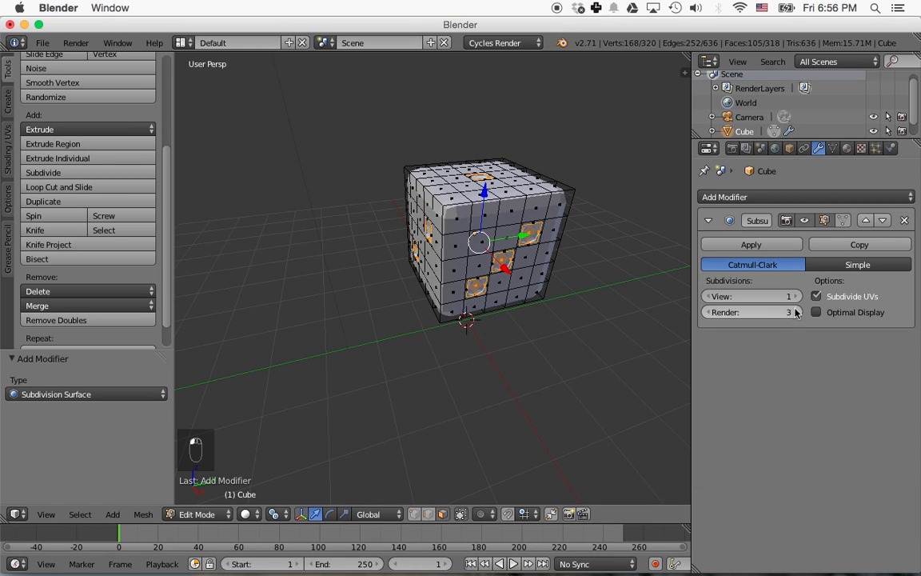
pyautogui.click(795, 297)
pyautogui.click(796, 296)
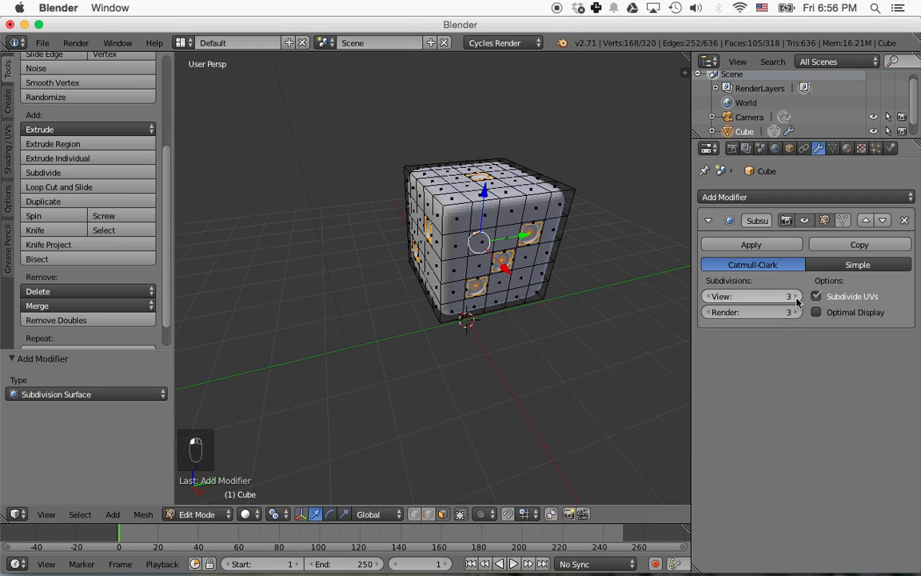
# Preview the subdivided die in Rendered viewport shading, and return to Solid shading
pyautogui.click(256, 517)
pyautogui.click(279, 417)
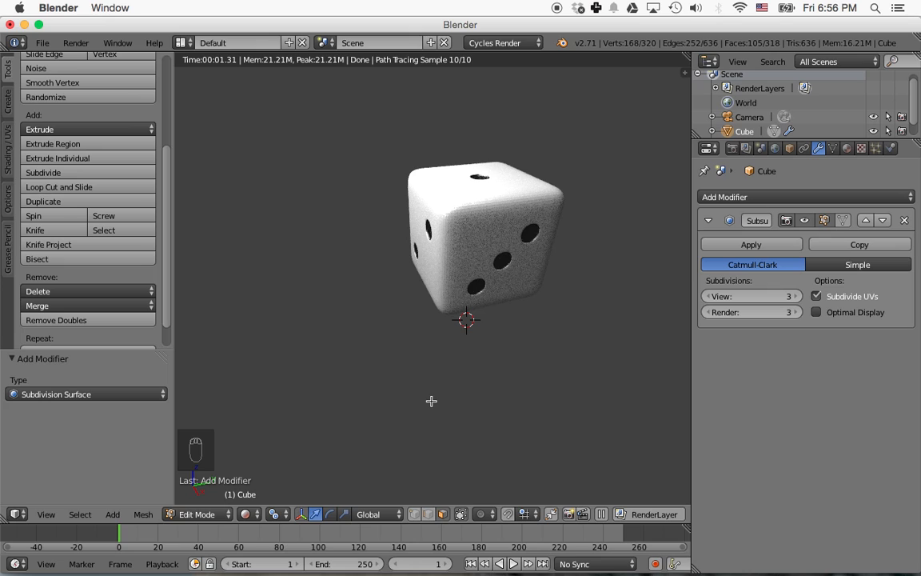
pyautogui.click(245, 514)
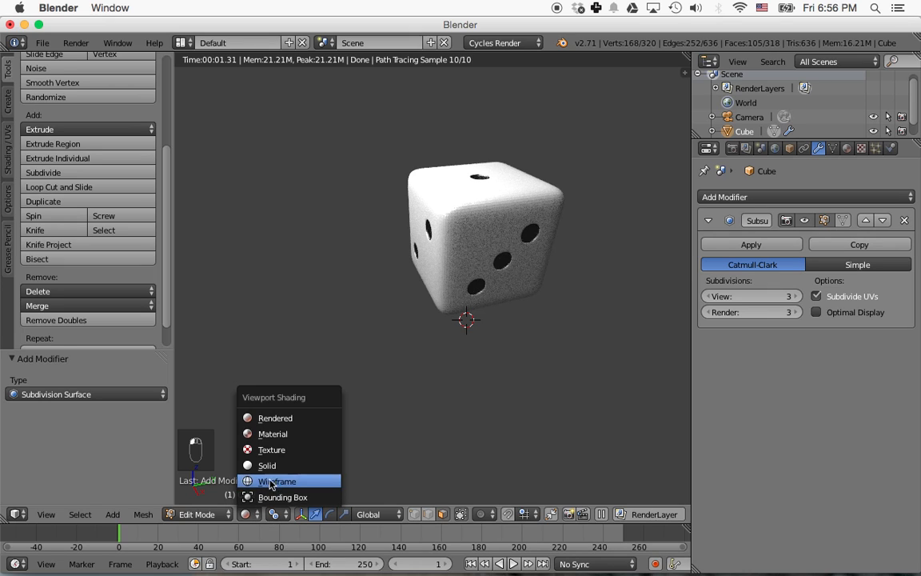
pyautogui.click(267, 465)
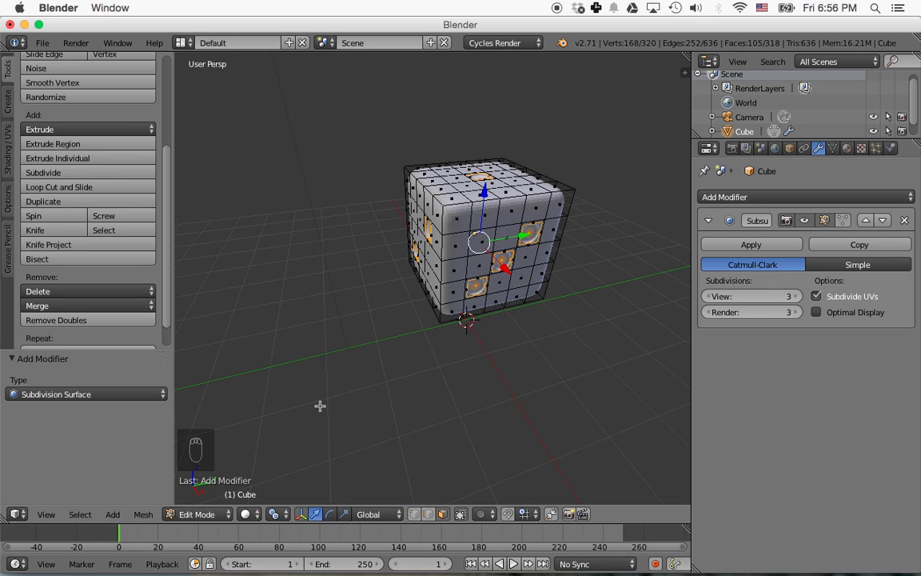
# Apply smooth shading to the die in Object Mode
pyautogui.press('Tab')
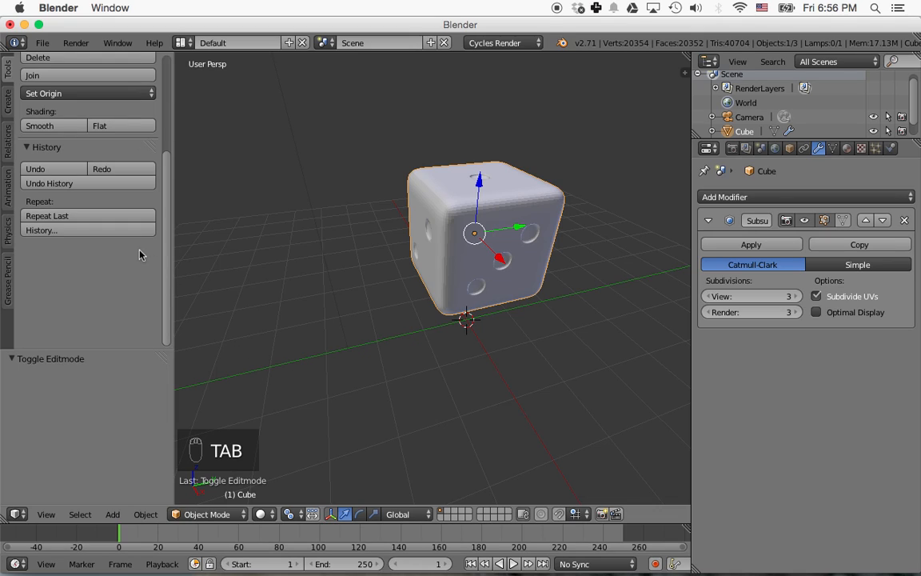
pyautogui.click(54, 125)
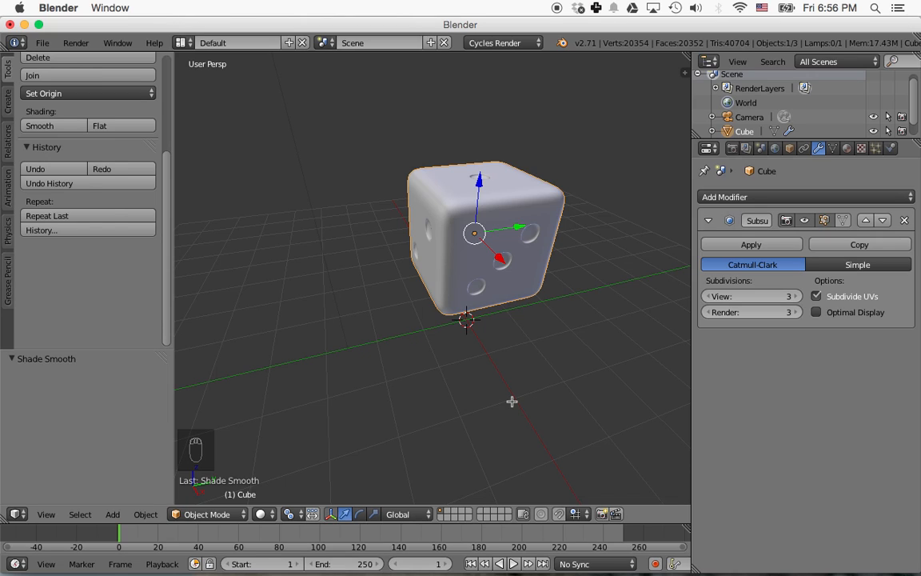
# In Edit Mode with vertex selection, select the four corner vertices of the die's top face
pyautogui.press('Tab')
pyautogui.moveTo(576, 347)
pyautogui.mouseDown(button='middle')
pyautogui.moveTo(600, 356)
pyautogui.moveTo(578, 363)
pyautogui.mouseUp(button='middle')
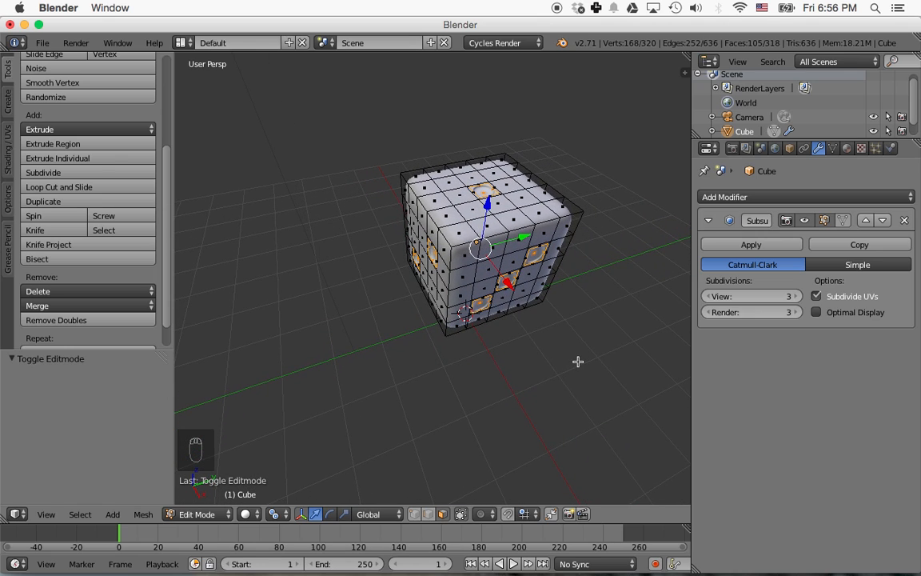
pyautogui.scroll(2, 577, 350)
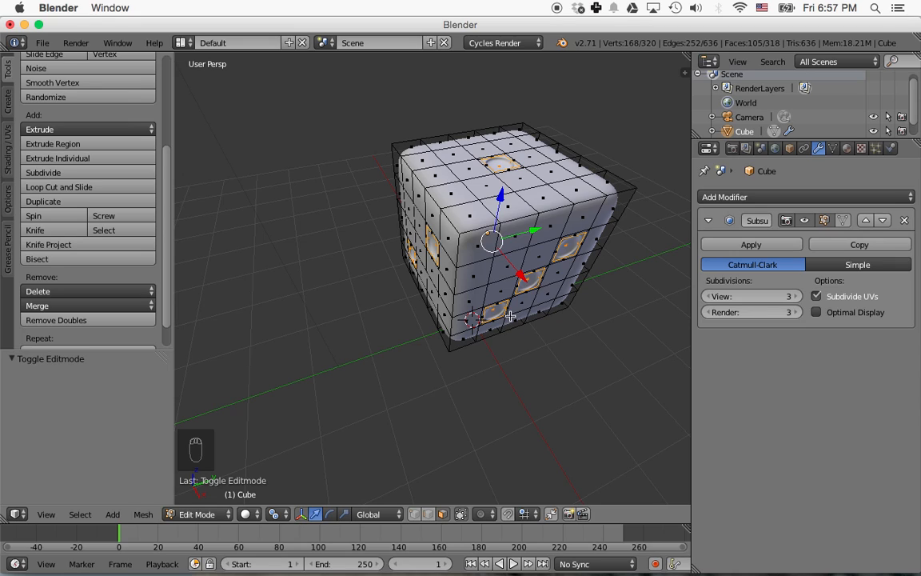
pyautogui.click(415, 515)
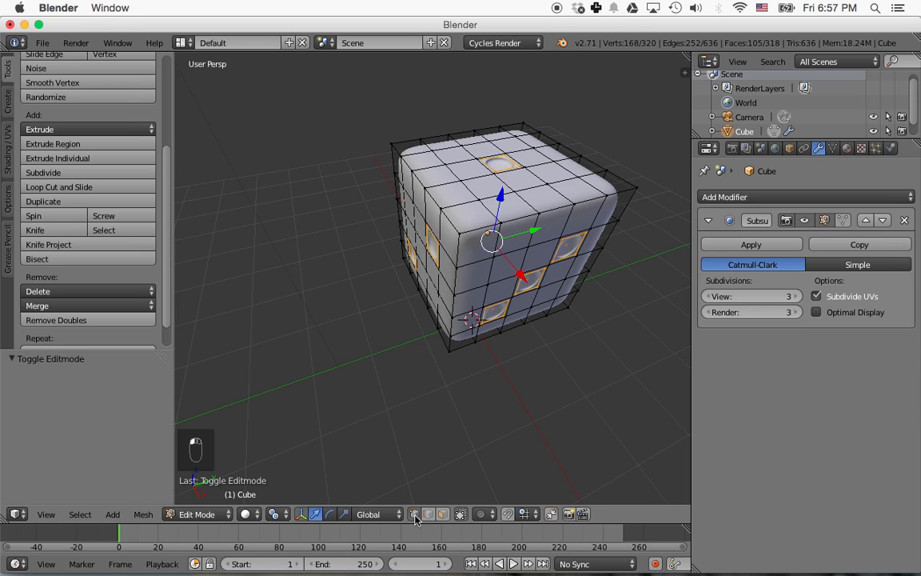
pyautogui.rightClick(459, 232)
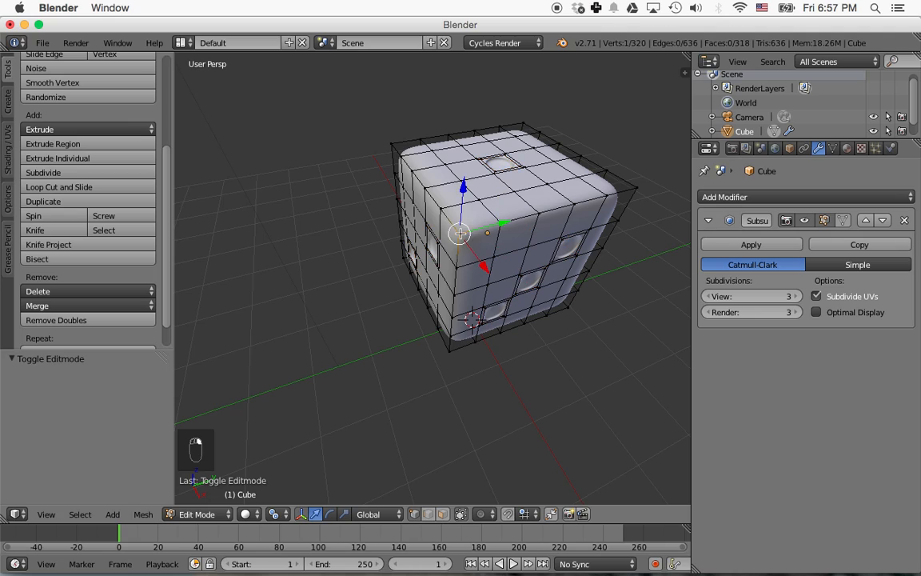
pyautogui.keyDown('shift'); pyautogui.rightClick(393, 145); pyautogui.keyUp('shift')
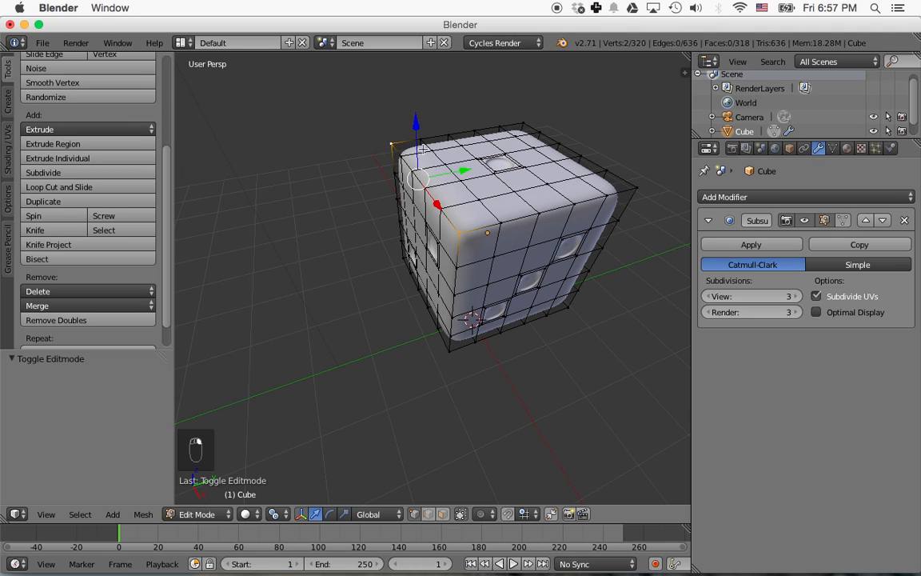
pyautogui.keyDown('shift'); pyautogui.rightClick(521, 124); pyautogui.keyUp('shift')
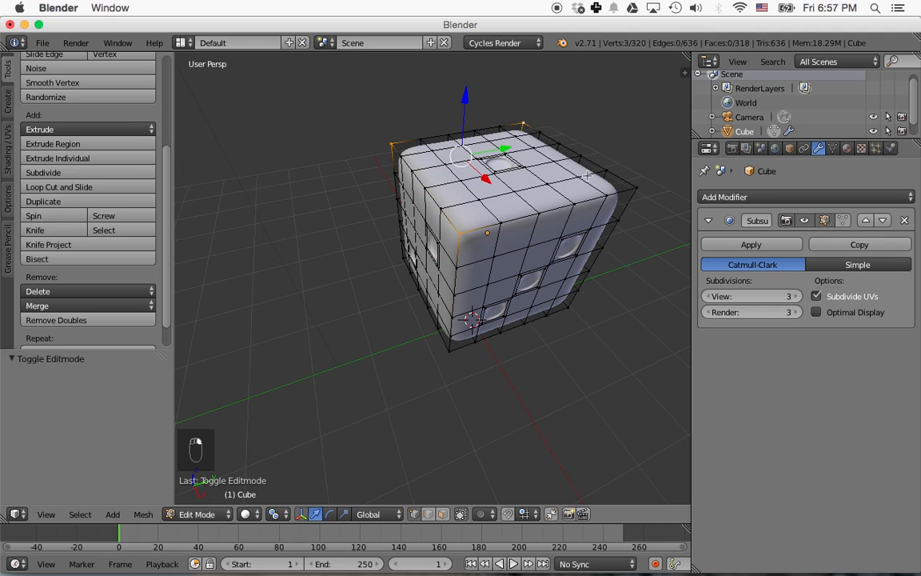
pyautogui.keyDown('shift'); pyautogui.rightClick(635, 188); pyautogui.keyUp('shift')
# Add the four corner vertices of the die's bottom face to the selection
pyautogui.moveTo(587, 281); pyautogui.dragTo(553, 205, button='middle')
pyautogui.keyDown('shift'); pyautogui.rightClick(554, 215); pyautogui.keyUp('shift')
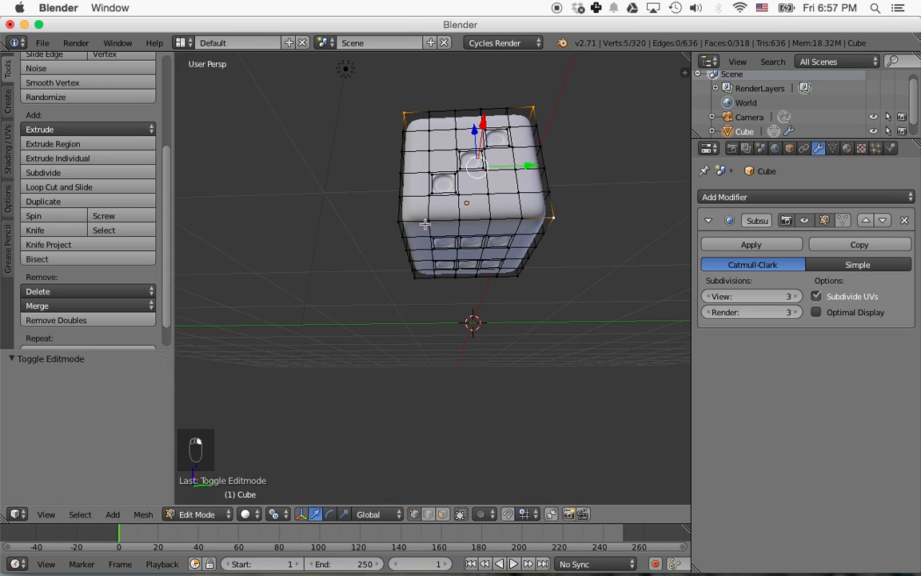
pyautogui.keyDown('shift'); pyautogui.rightClick(399, 219); pyautogui.keyUp('shift')
pyautogui.keyDown('shift'); pyautogui.rightClick(418, 276); pyautogui.keyUp('shift')
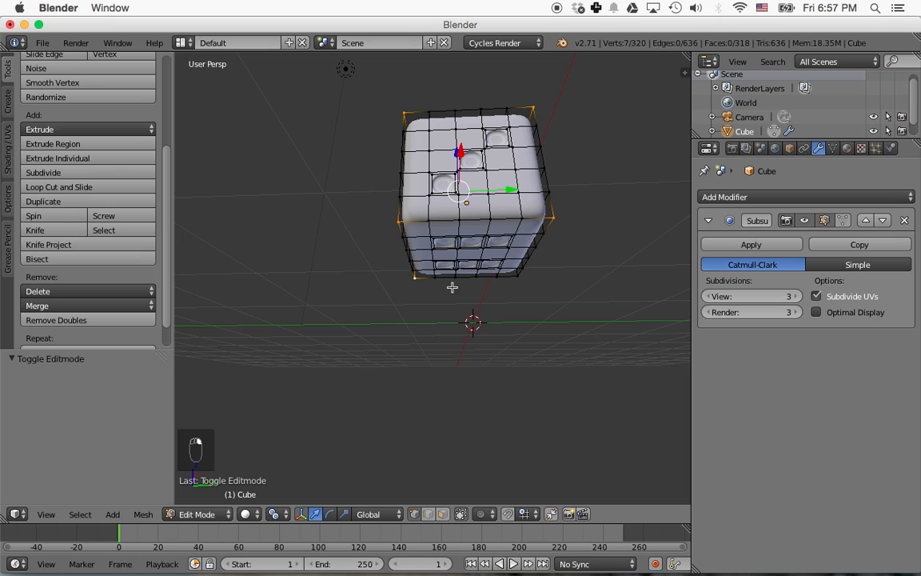
pyautogui.keyDown('shift'); pyautogui.rightClick(520, 277); pyautogui.keyUp('shift')
pyautogui.moveTo(589, 266); pyautogui.dragTo(627, 376, button='middle')
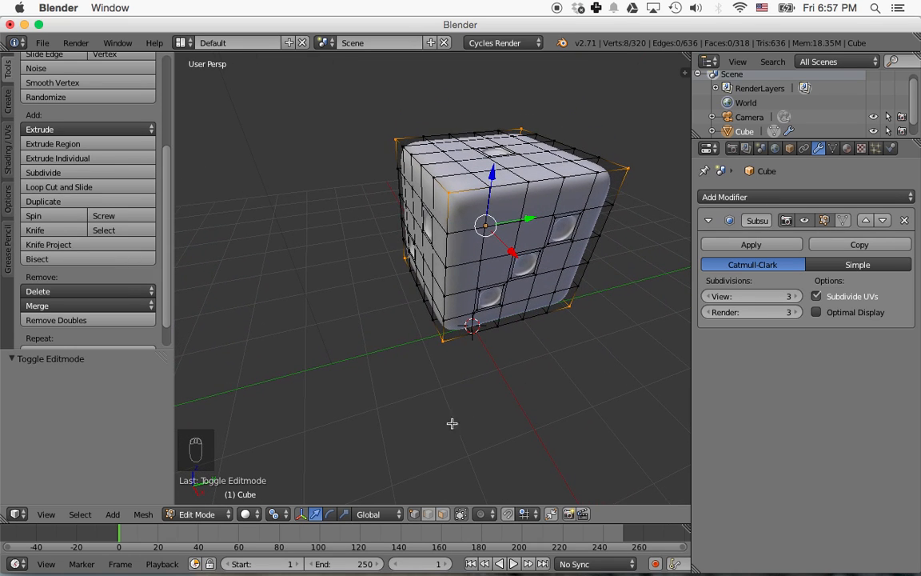
# Set the pivot point to Median Point and scale the eight selected corner vertices inward to about 0.911
pyautogui.click(275, 514)
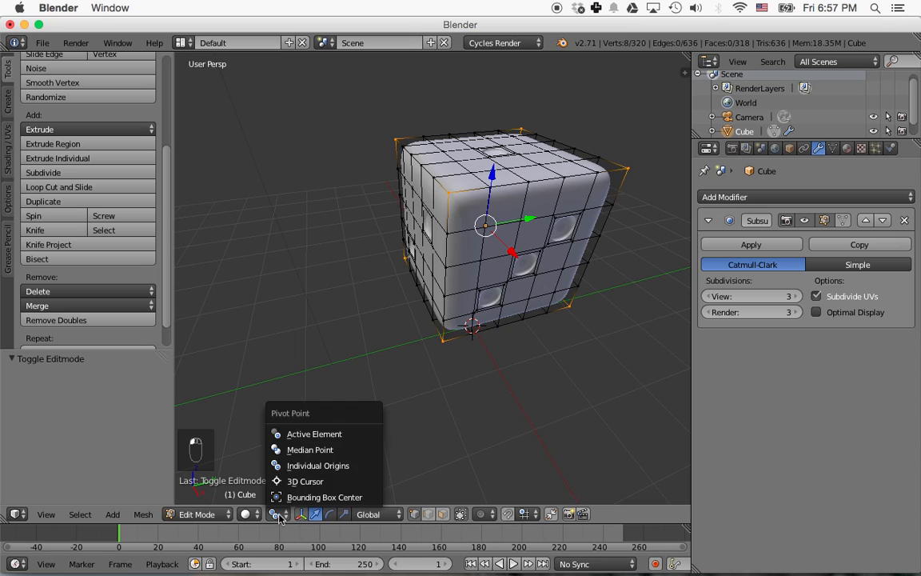
pyautogui.click(309, 450)
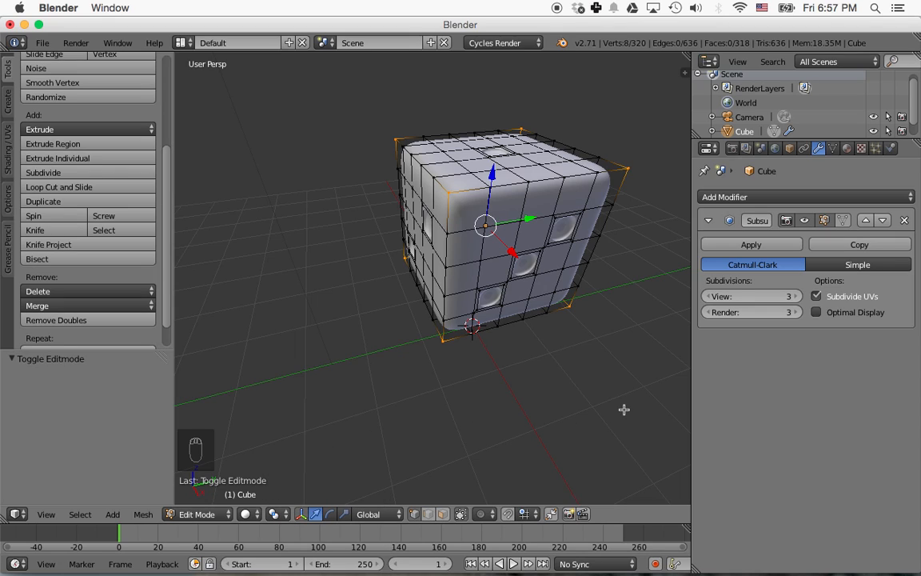
pyautogui.press('s')
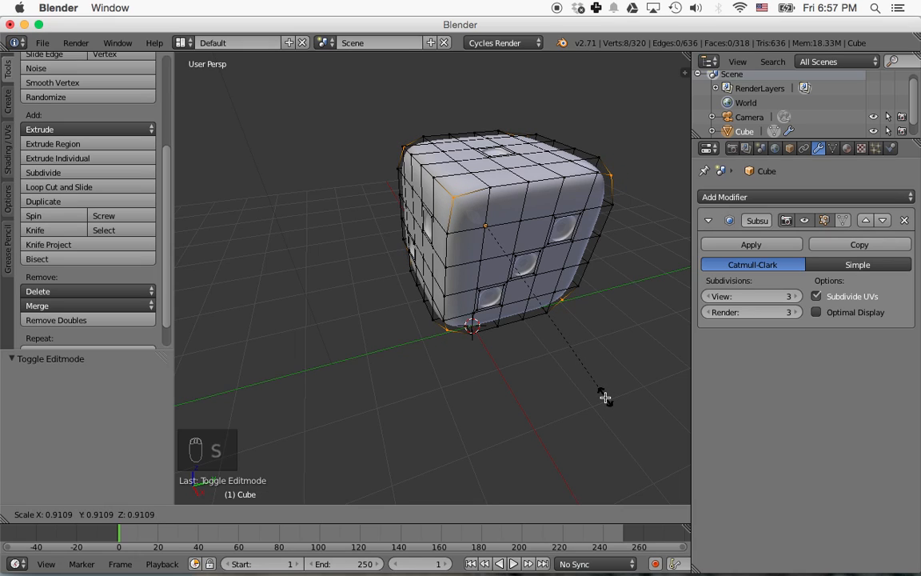
pyautogui.click(605, 397)
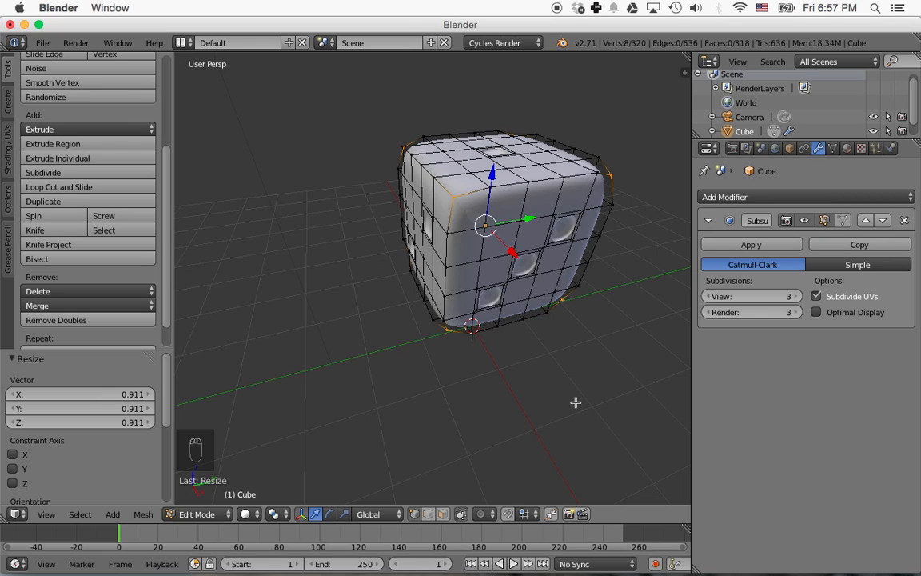
# Deselect all vertices and preview the rounded die in Rendered viewport shading before returning to Solid
pyautogui.press('a')
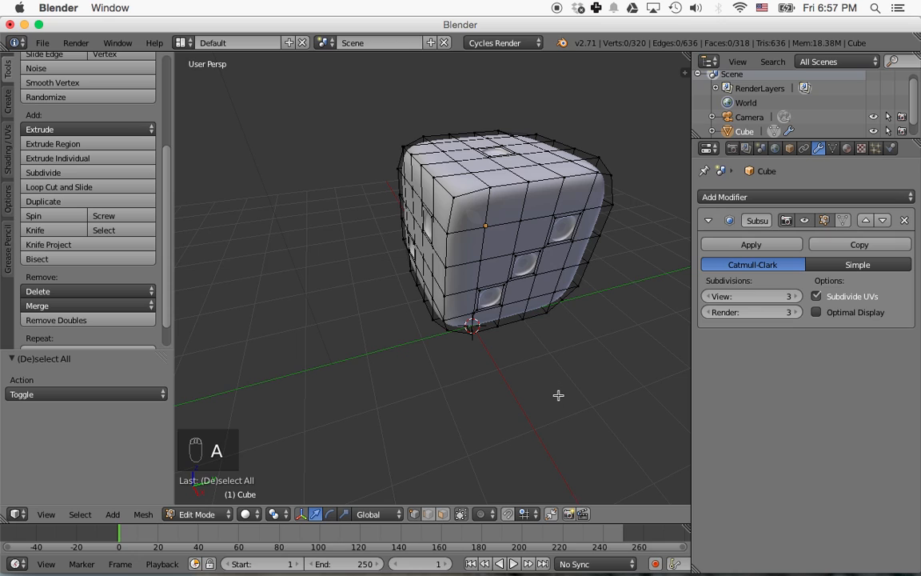
pyautogui.click(245, 514)
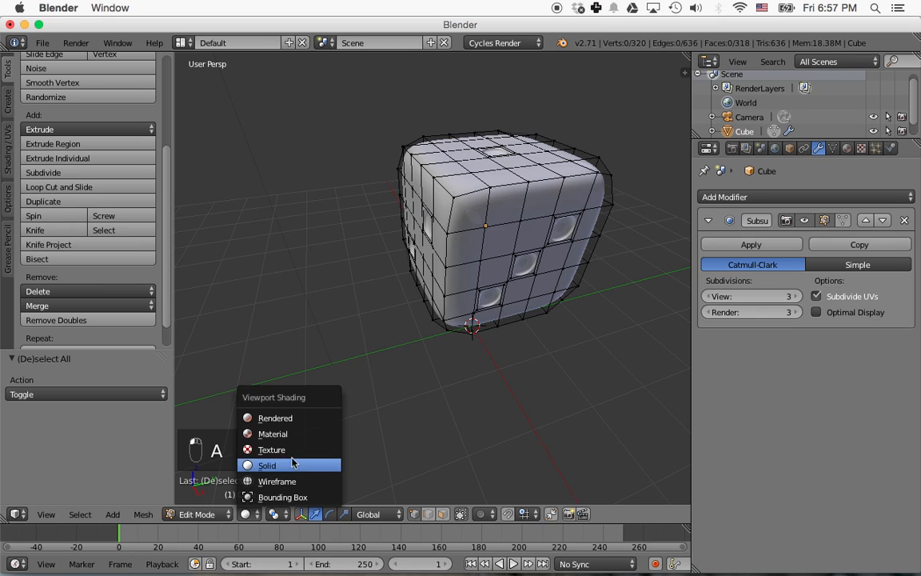
pyautogui.click(282, 418)
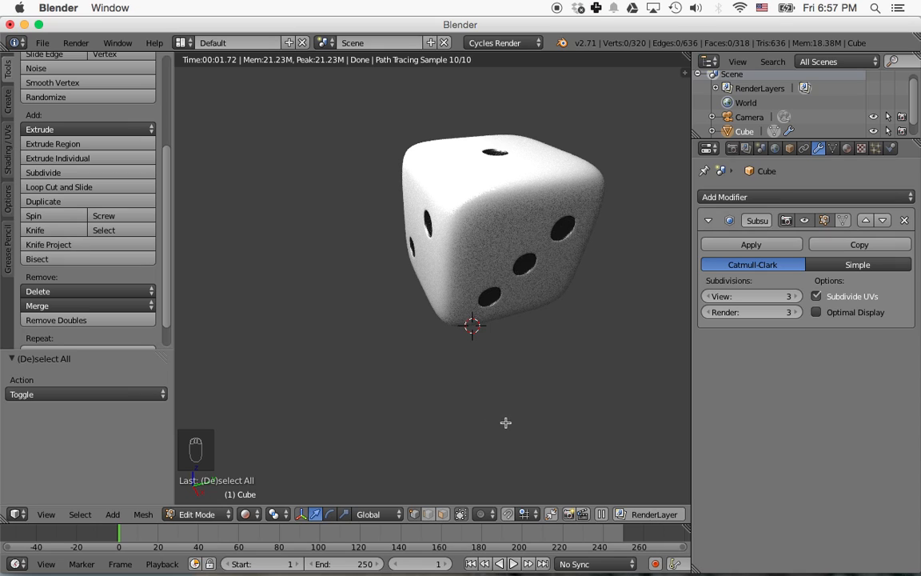
pyautogui.click(245, 514)
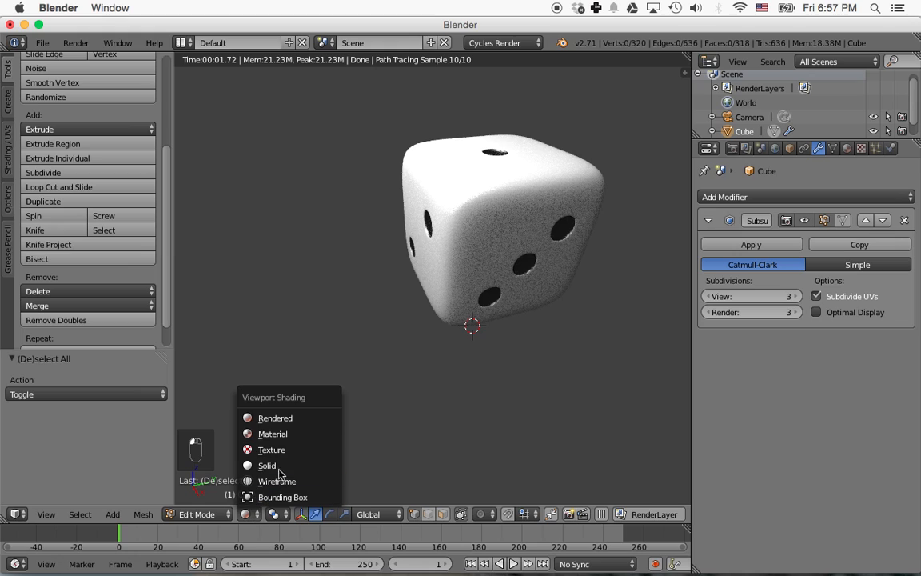
pyautogui.click(272, 464)
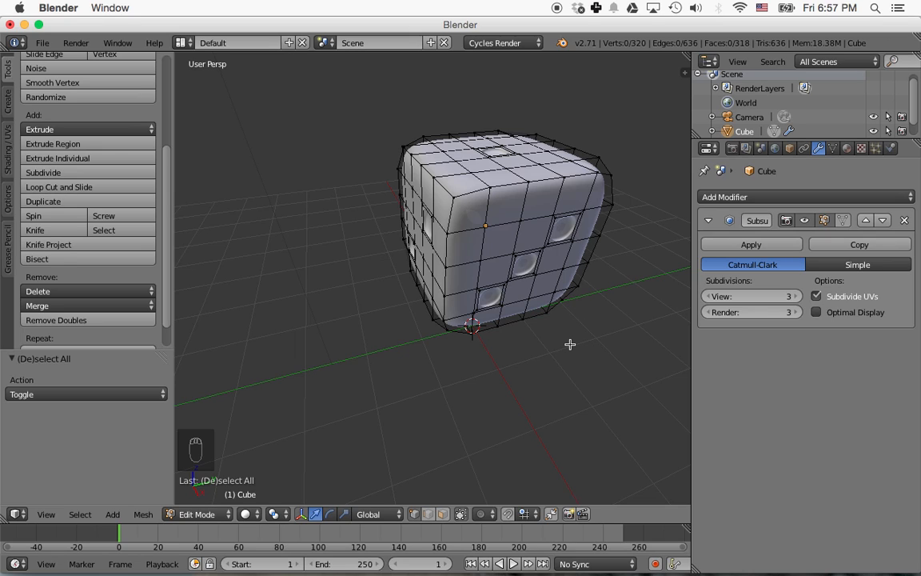
# Duplicate the die in Object Mode and place the copy about 1.83 along X, 1.85 along Y and -1.40 along Z from the original
pyautogui.press('Tab')
pyautogui.scroll(-3, 565, 346)
pyautogui.scroll(1, 565, 346)
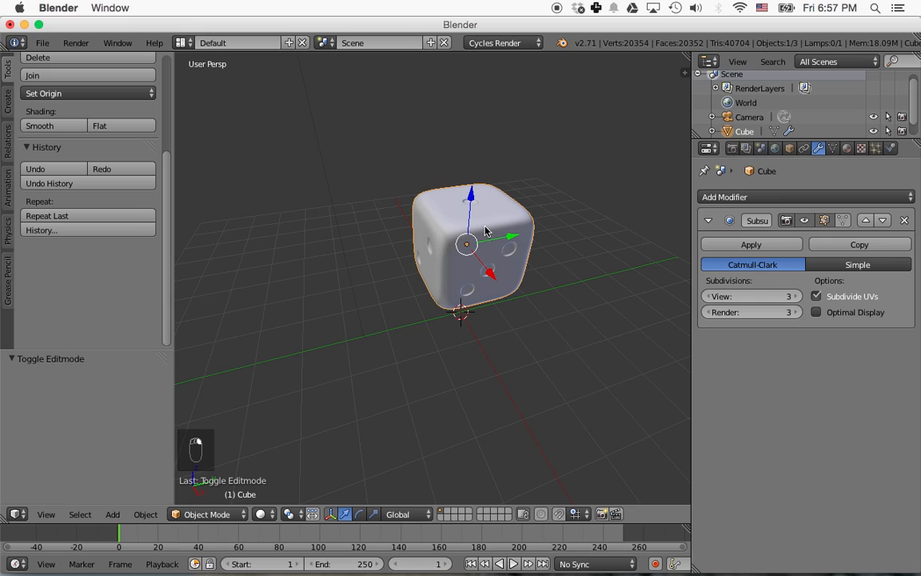
pyautogui.scroll(5, 165, 228)
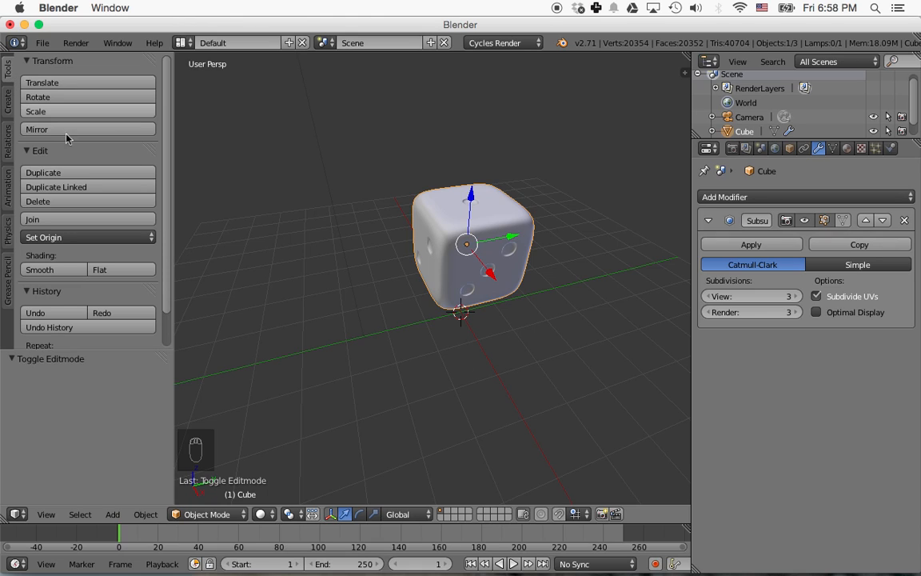
pyautogui.click(88, 173)
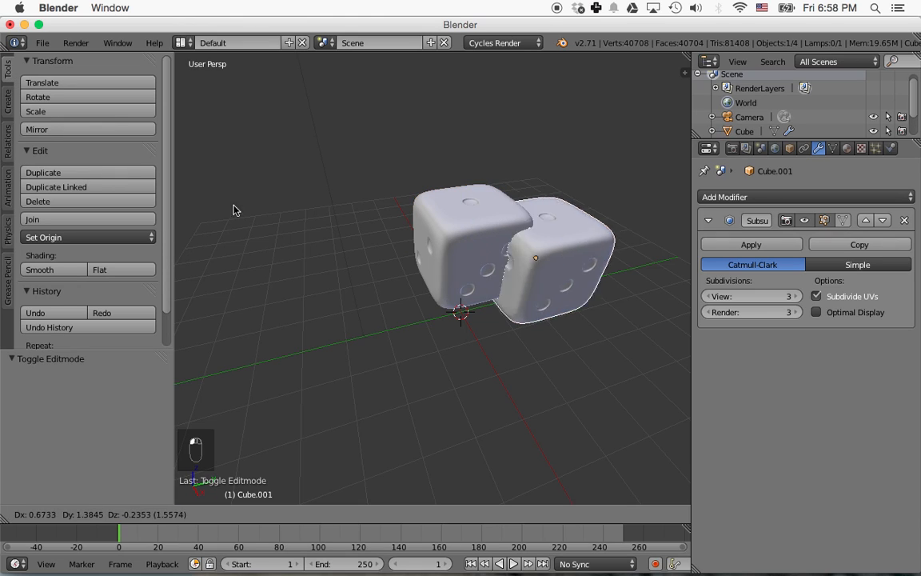
pyautogui.click(192, 258)
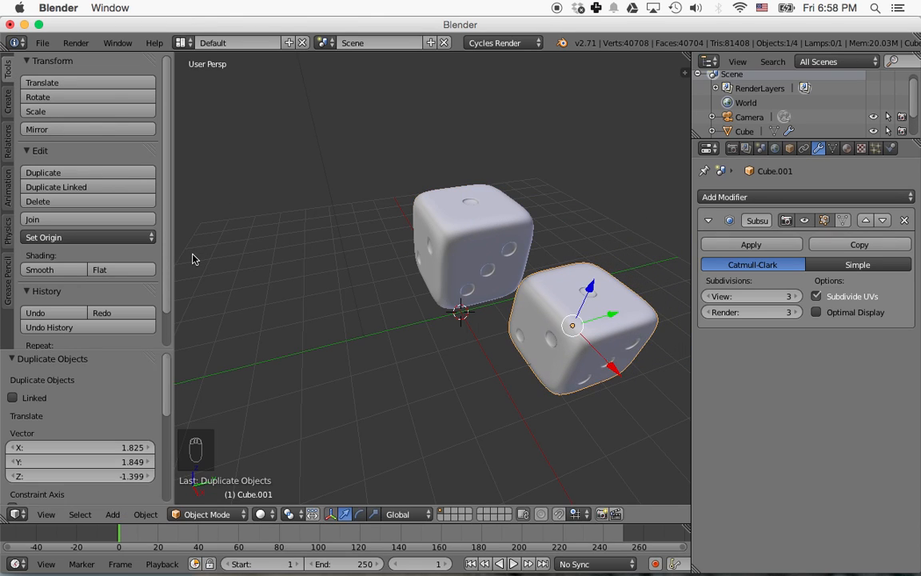
# Raise the original die along Z above the grid, and raise the duplicate by about 2.07 along Z
pyautogui.moveTo(406, 353); pyautogui.dragTo(417, 323, button='middle')
pyautogui.rightClick(482, 254)
pyautogui.moveTo(469, 177); pyautogui.dragTo(468, 120)
pyautogui.rightClick(571, 299)
pyautogui.moveTo(588, 264); pyautogui.dragTo(576, 167)
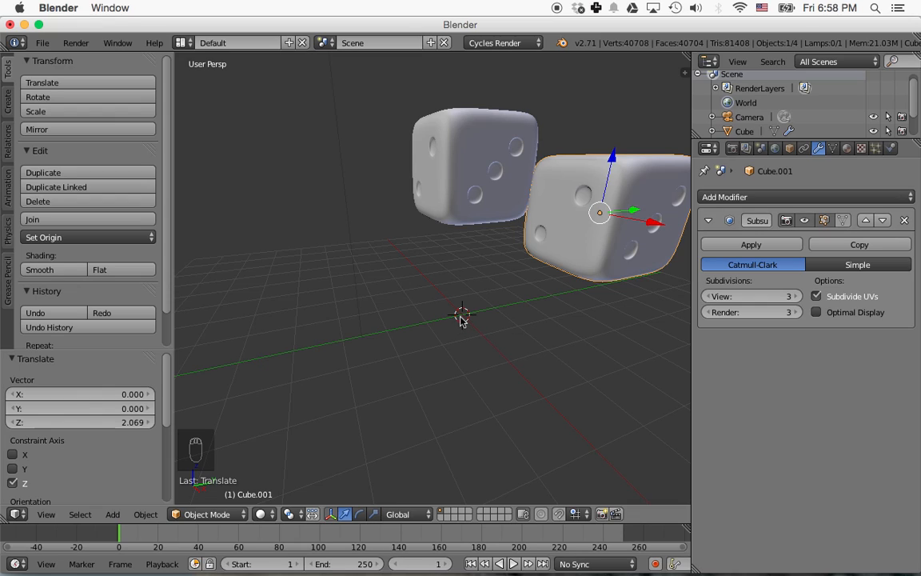
# Add a plane at the origin beneath the dice and scale it by 50 as the ground
pyautogui.click(10, 100)
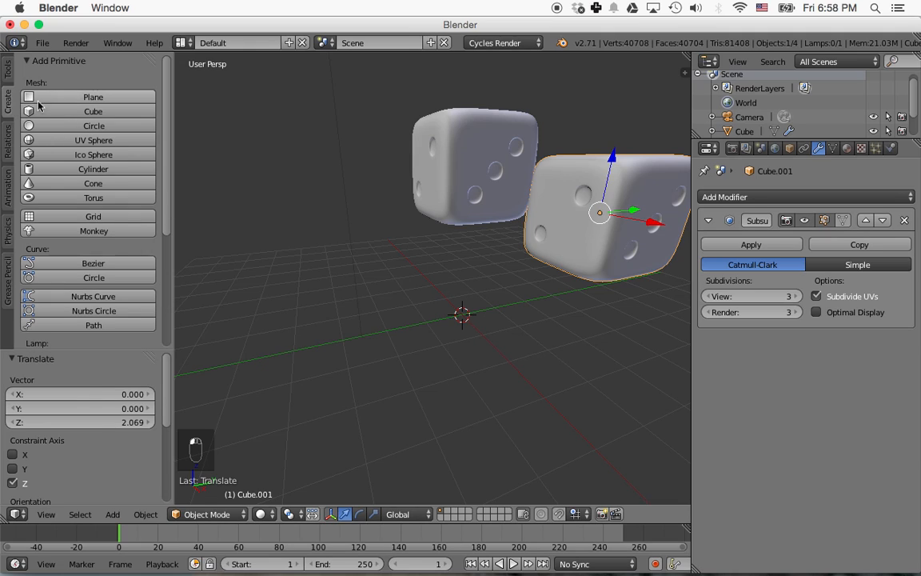
pyautogui.click(53, 95)
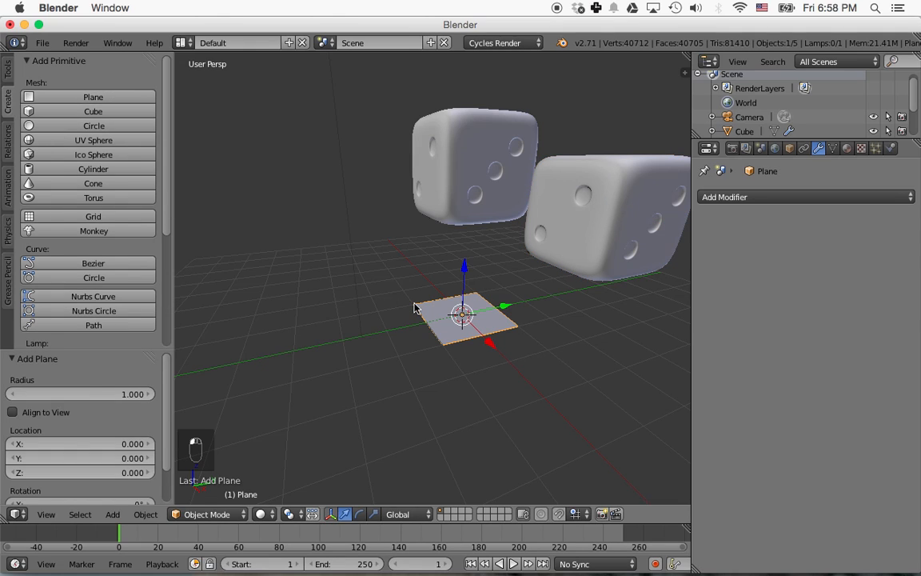
pyautogui.press('s')
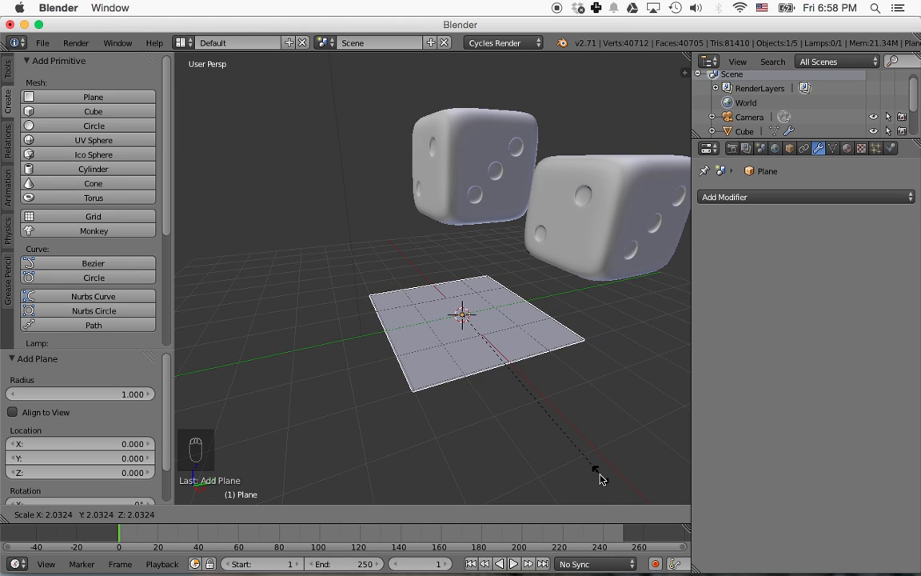
pyautogui.write('50')
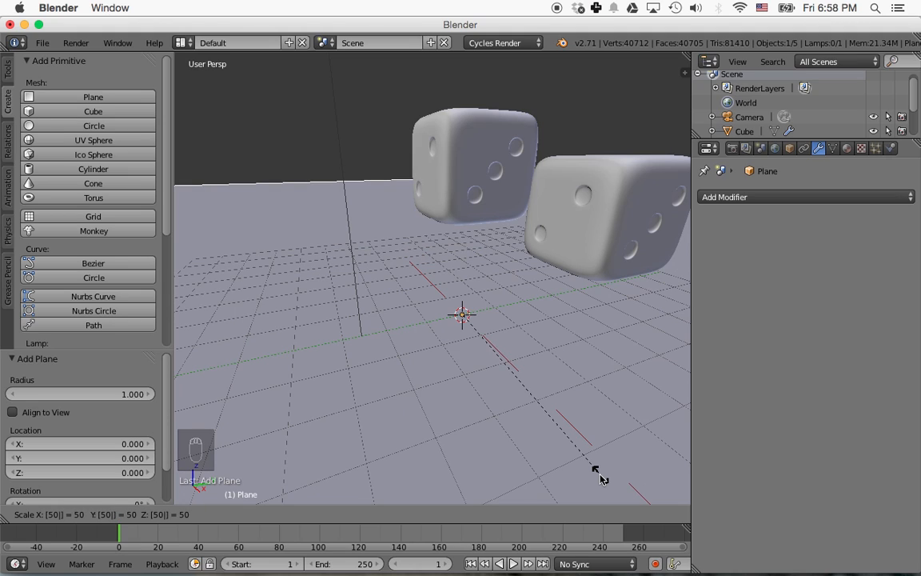
pyautogui.press('Return')
# Give the ground plane a new Diffuse BSDF material with a violet-blue color
pyautogui.scroll(-8, 533, 454)
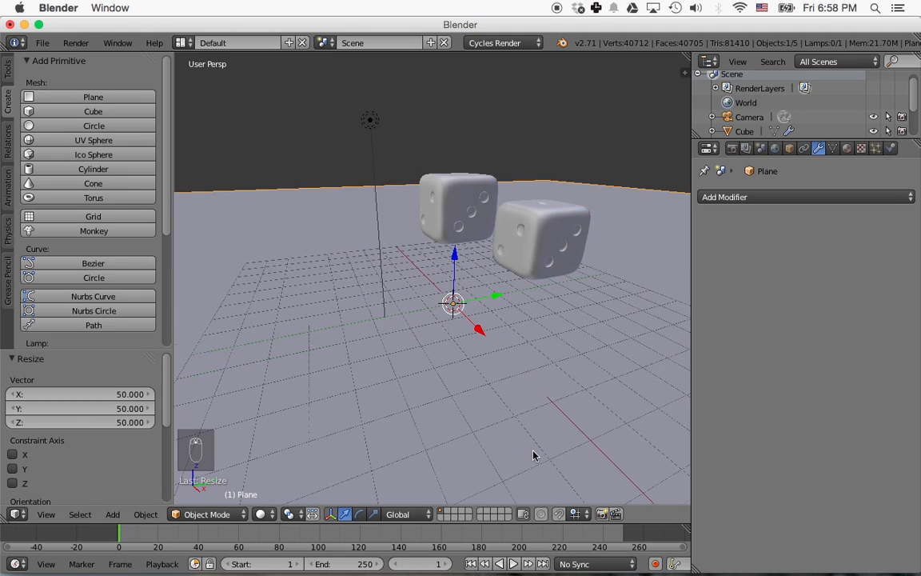
pyautogui.scroll(8, 528, 440)
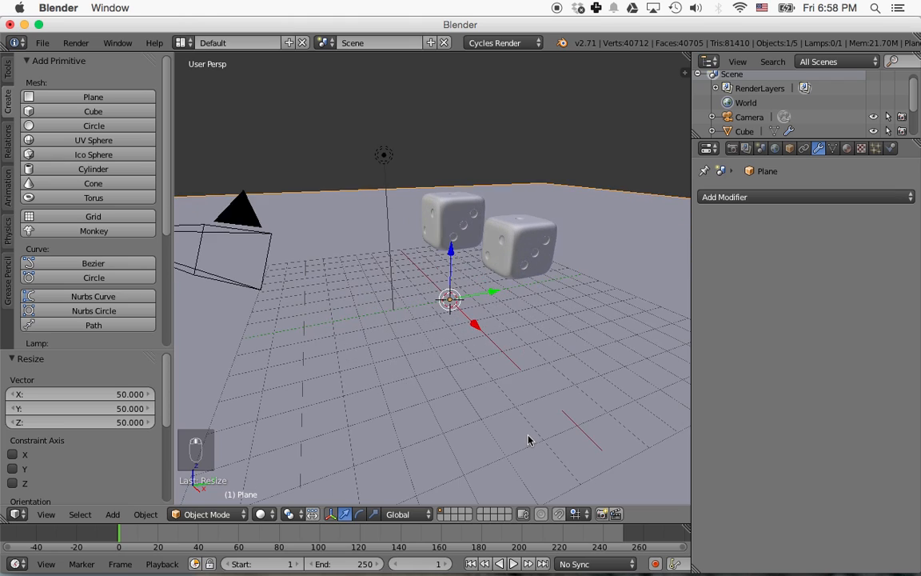
pyautogui.moveTo(544, 438); pyautogui.dragTo(545, 417, button='middle')
pyautogui.scroll(2, 544, 418)
pyautogui.scroll(-5, 544, 417)
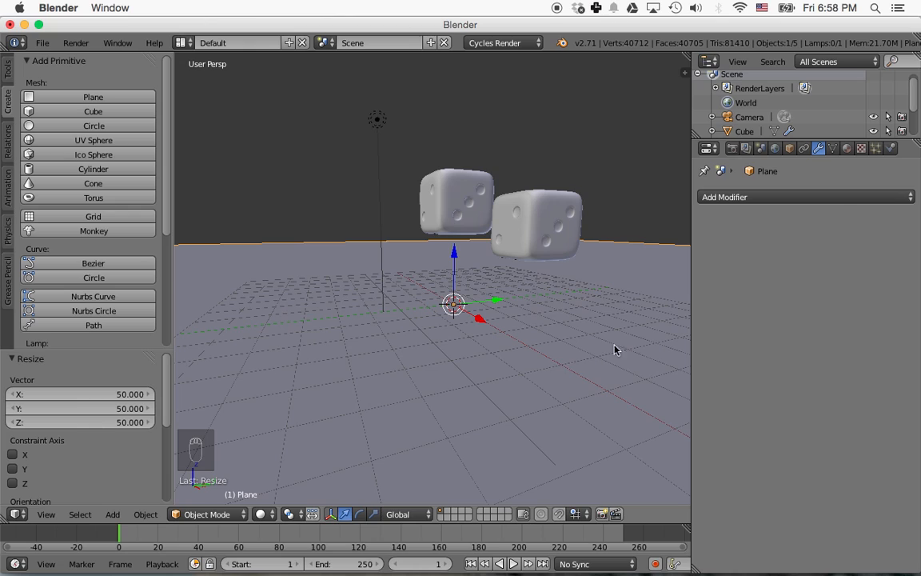
pyautogui.click(847, 149)
pyautogui.click(908, 198)
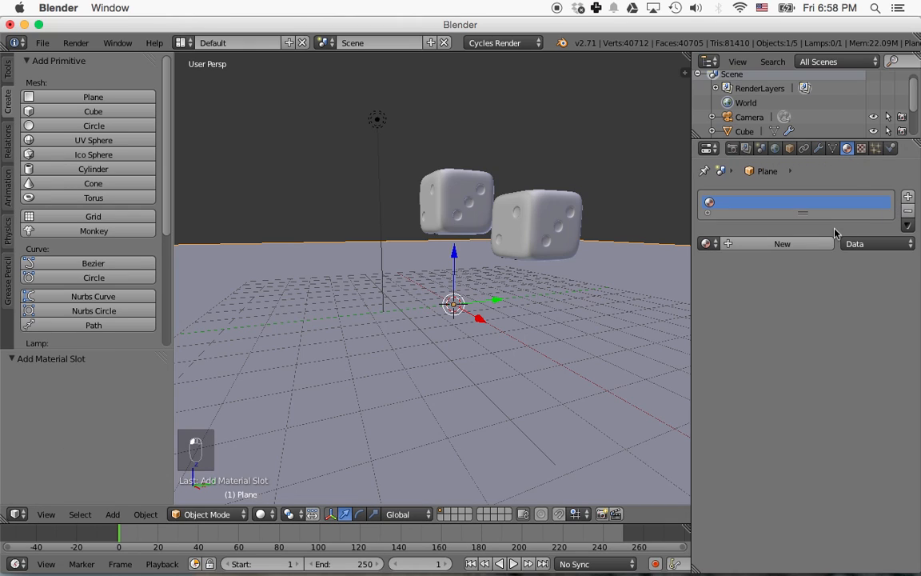
pyautogui.click(796, 245)
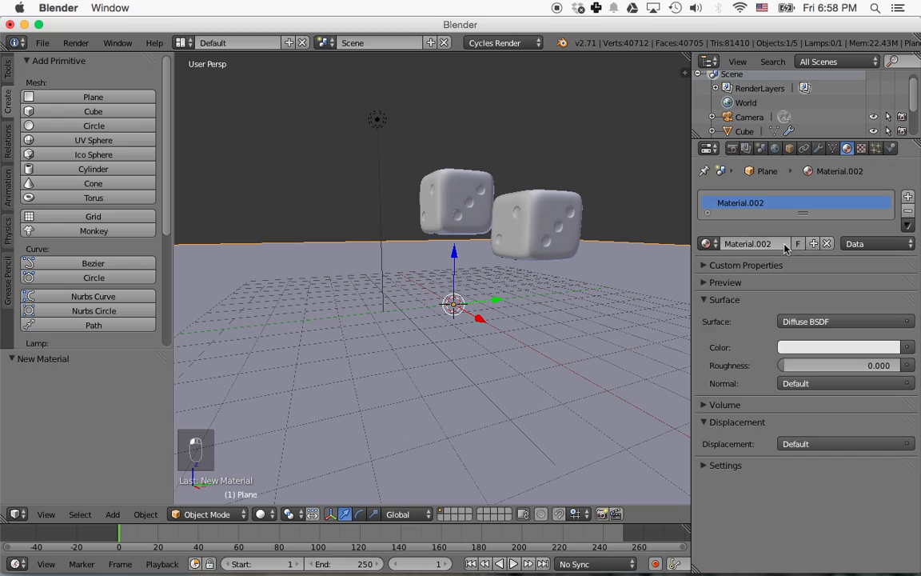
pyautogui.click(813, 346)
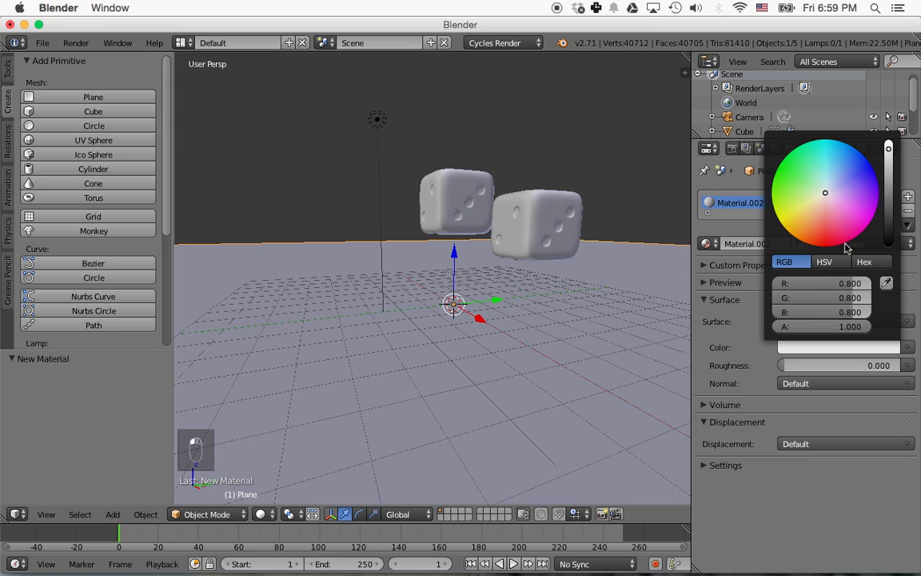
pyautogui.moveTo(868, 194); pyautogui.dragTo(862, 171)
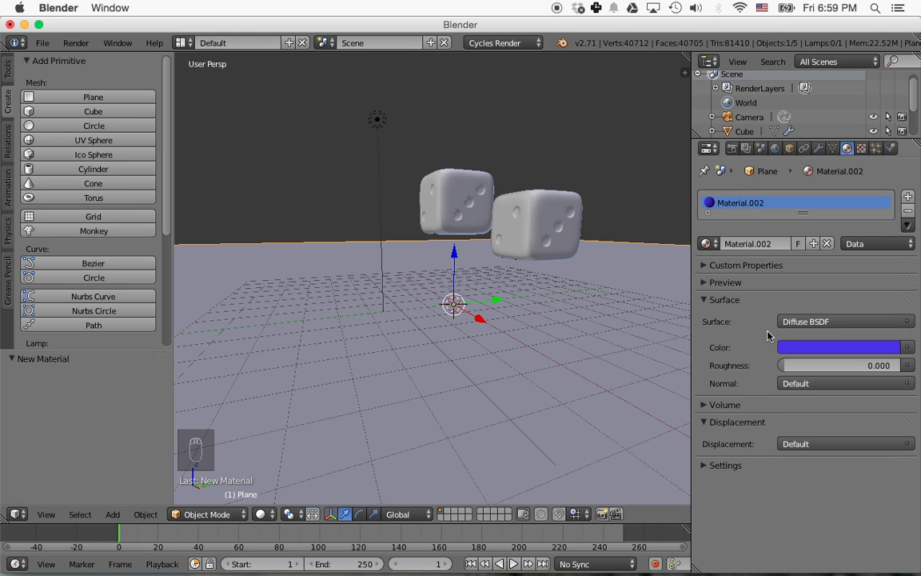
# Preview the dice and the blue ground in Rendered viewport shading before returning to Solid
pyautogui.moveTo(572, 302); pyautogui.dragTo(569, 332, button='middle')
pyautogui.click(262, 513)
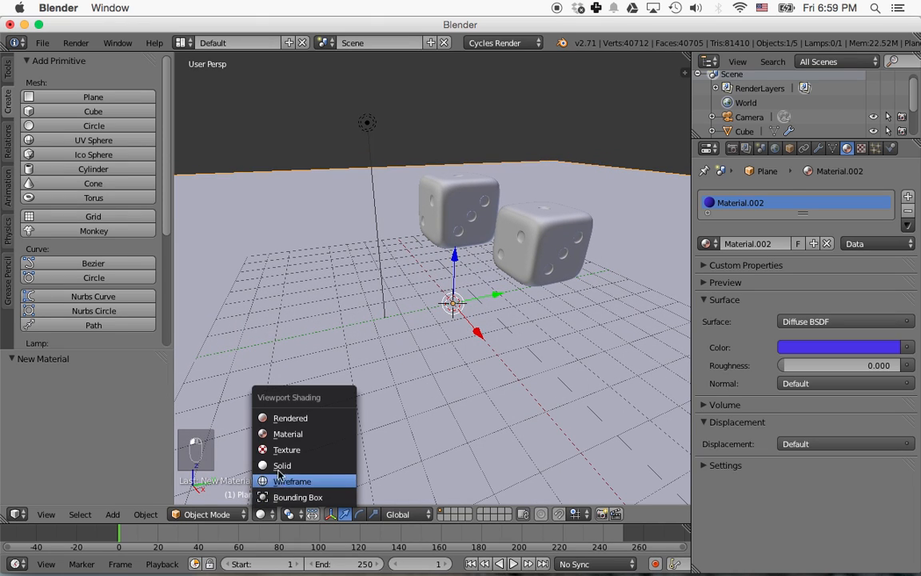
pyautogui.click(293, 415)
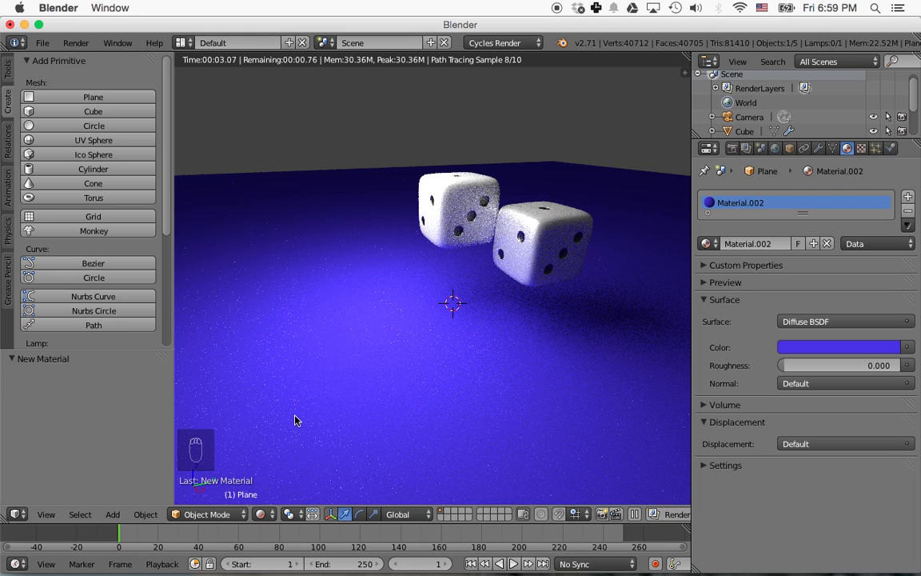
pyautogui.click(272, 516)
pyautogui.click(287, 467)
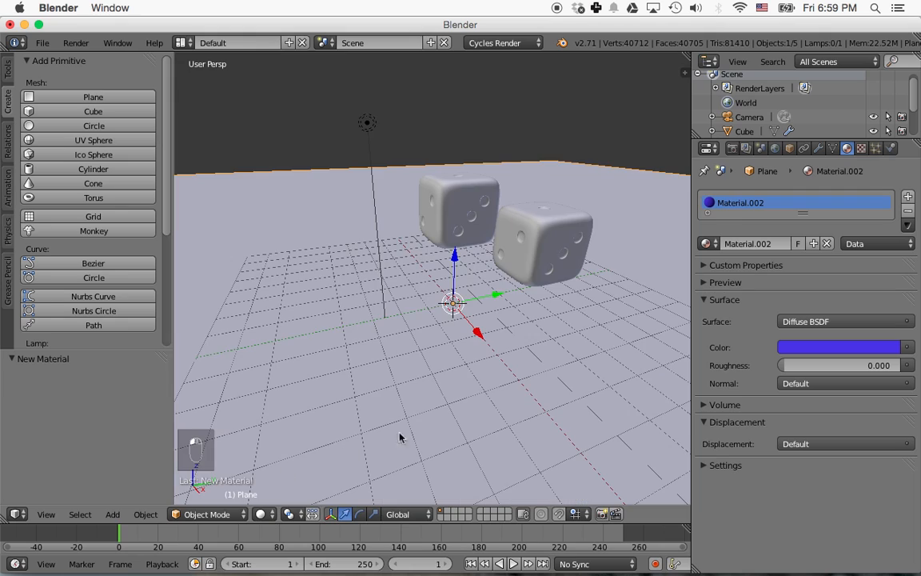
# Add a second plane at the origin and raise it about 5.2 along Z above the dice
pyautogui.scroll(-3, 555, 438)
pyautogui.moveTo(579, 424); pyautogui.dragTo(560, 387, button='middle')
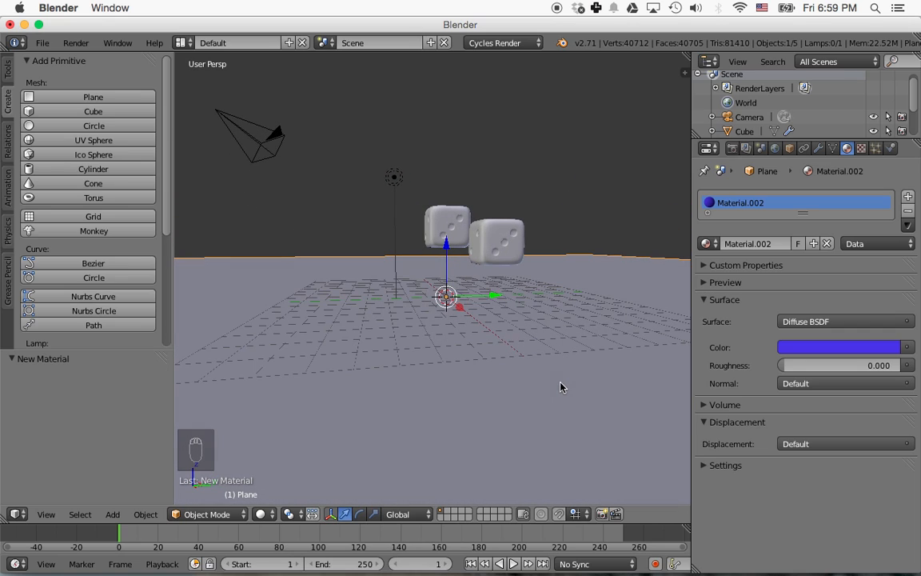
pyautogui.click(120, 96)
pyautogui.press('g')
pyautogui.press('z')
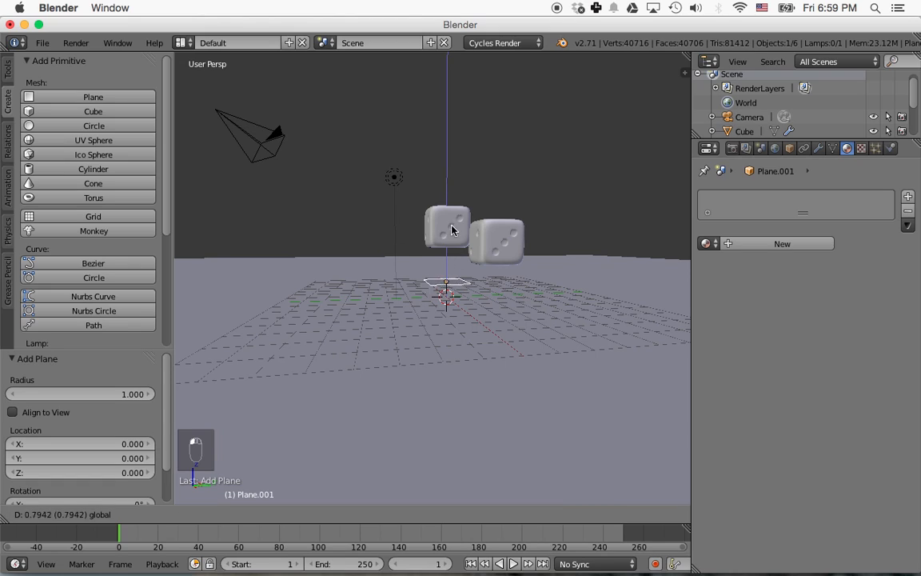
pyautogui.click(455, 150)
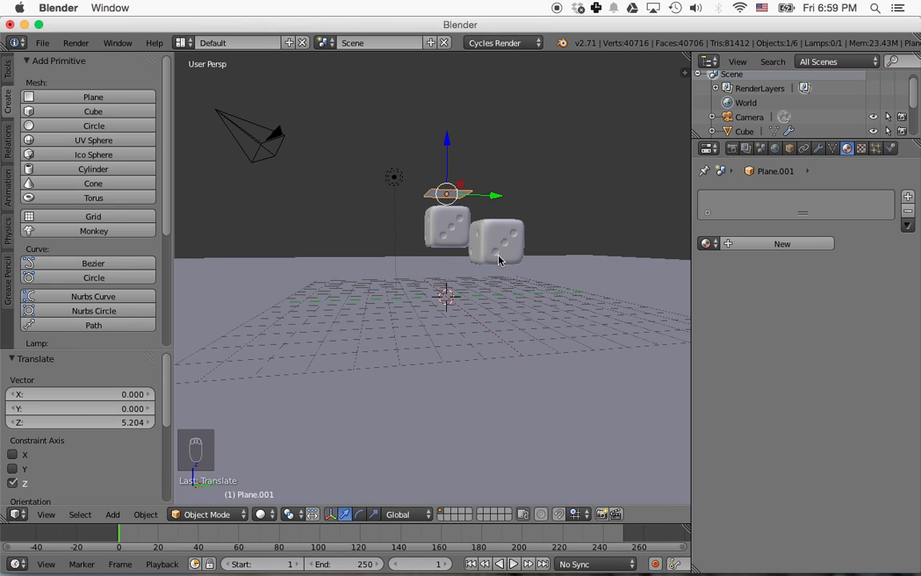
# Rotate the raised plane about 44.3° around X and move it about 5.03 along Y and 2.37 along X
pyautogui.press('r')
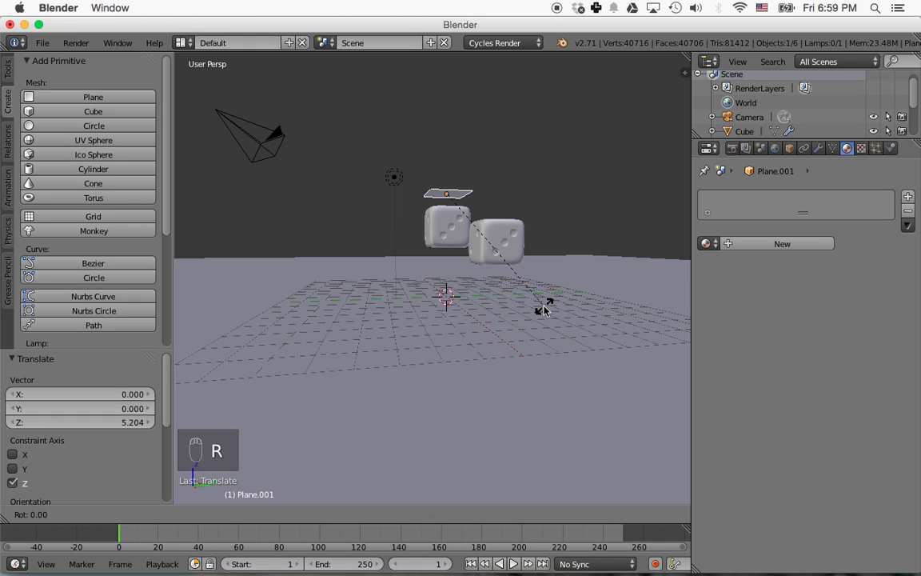
pyautogui.press('x')
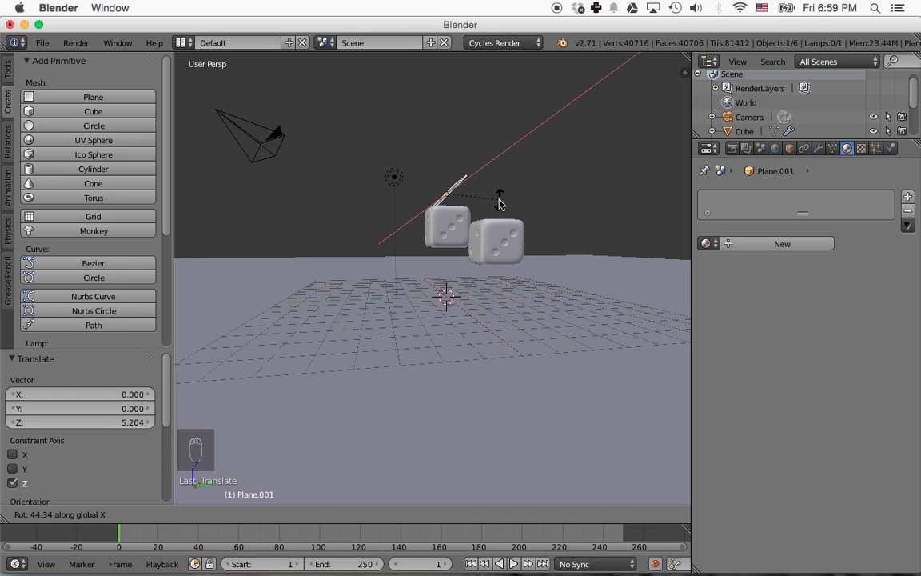
pyautogui.click(500, 199)
pyautogui.moveTo(566, 273); pyautogui.dragTo(543, 336, button='middle')
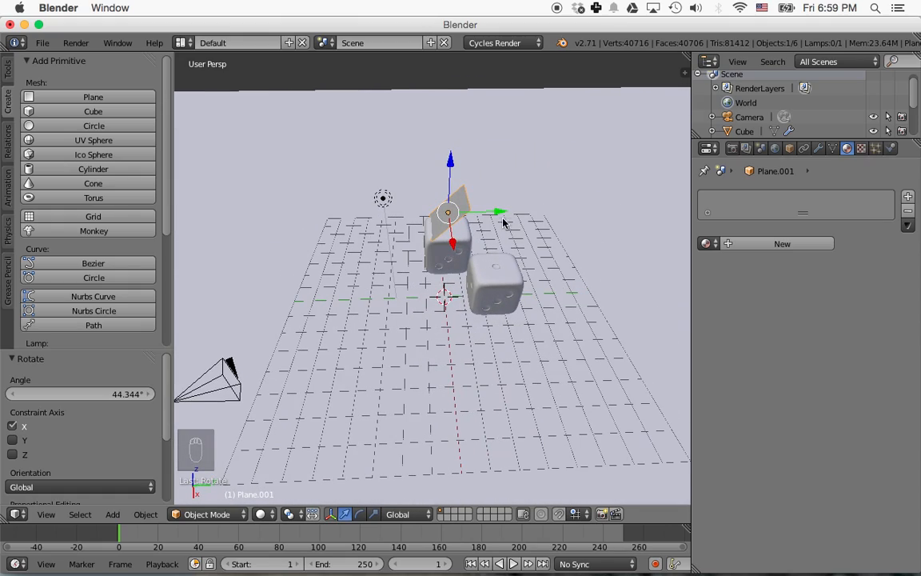
pyautogui.press('g')
pyautogui.click(613, 221)
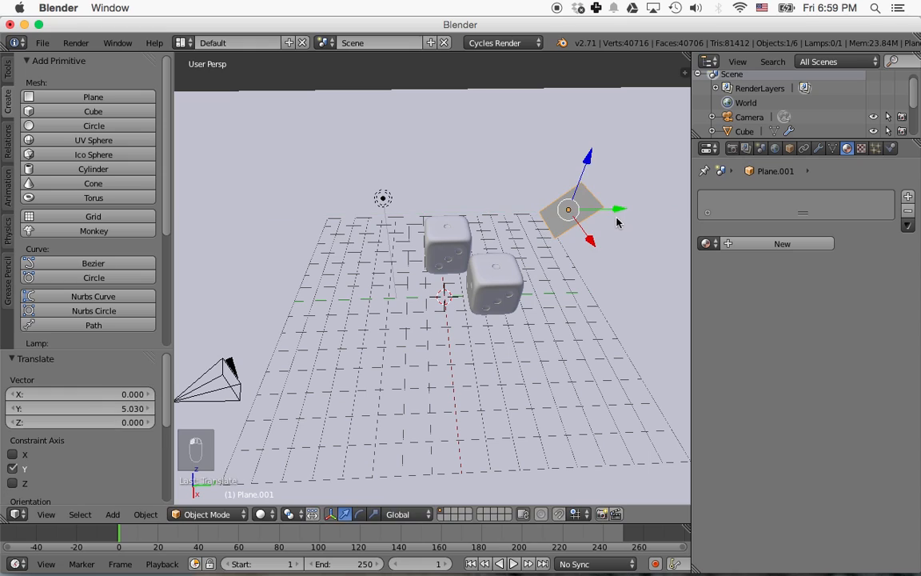
pyautogui.moveTo(592, 247); pyautogui.dragTo(616, 285)
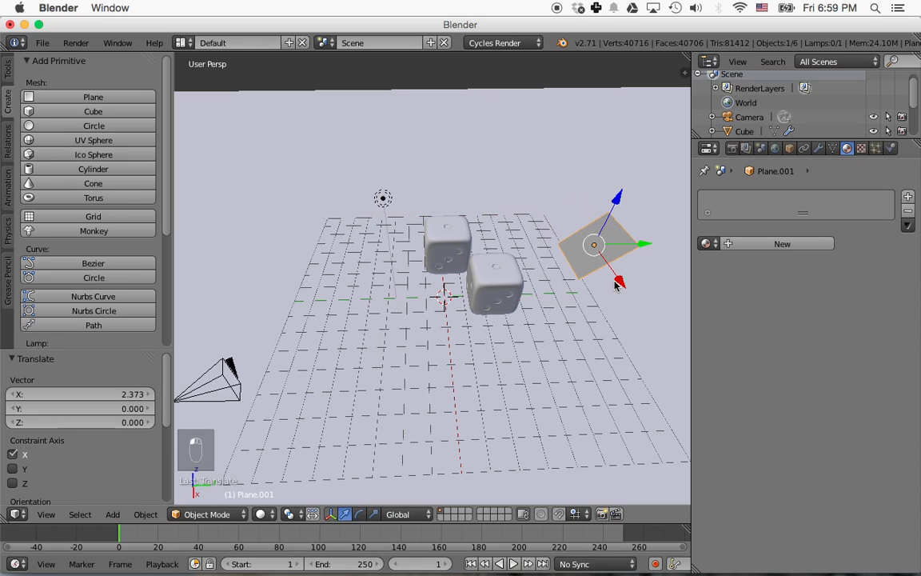
# Scale the tilted plane uniformly to about 1.667 and stretch it by about 2.21 along X
pyautogui.press('s')
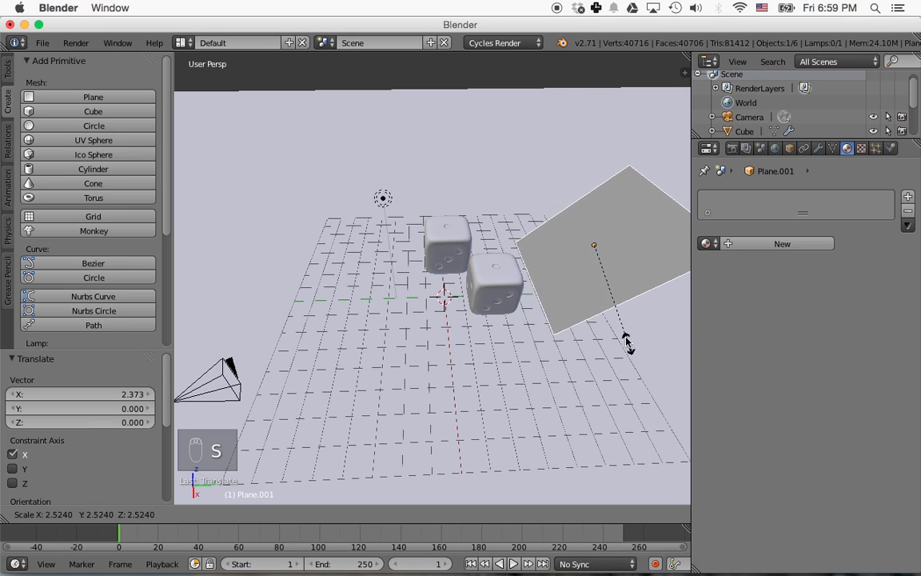
pyautogui.click(622, 312)
pyautogui.press('s')
pyautogui.press('x')
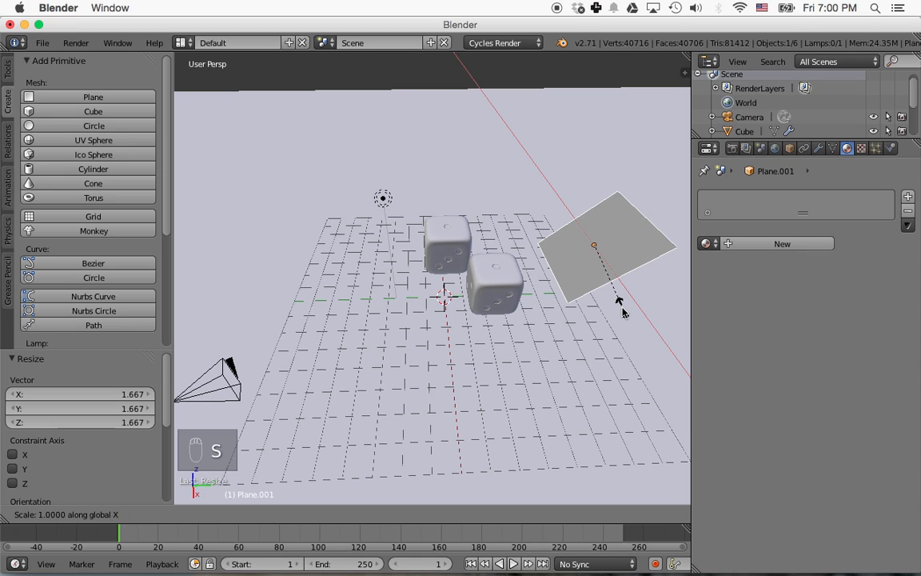
pyautogui.click(636, 397)
pyautogui.moveTo(615, 378); pyautogui.dragTo(598, 300, button='middle')
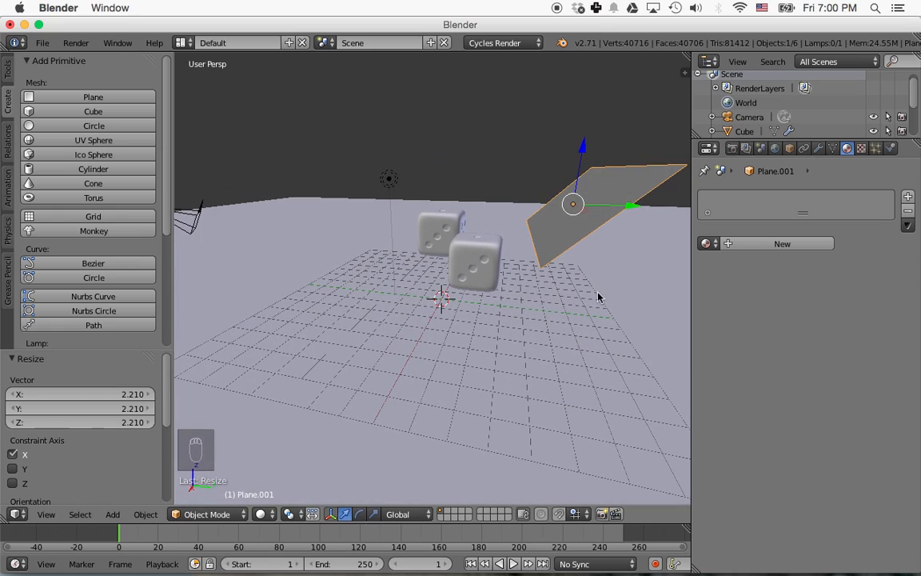
# Lower the tilted plane along Z and move it about 1.11 along Y, away from the dice
pyautogui.moveTo(583, 154); pyautogui.dragTo(583, 191)
pyautogui.moveTo(625, 245); pyautogui.dragTo(661, 250)
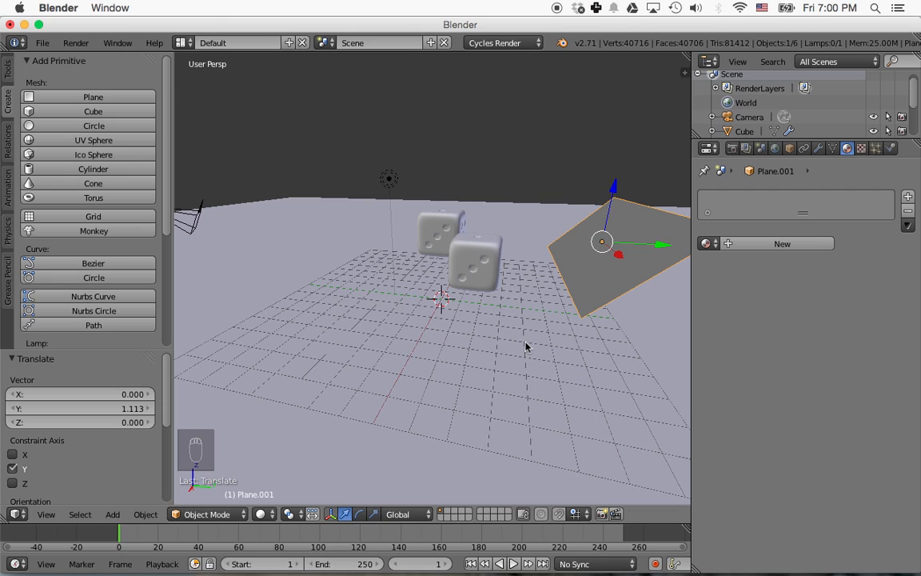
pyautogui.moveTo(524, 344); pyautogui.dragTo(609, 248, button='middle')
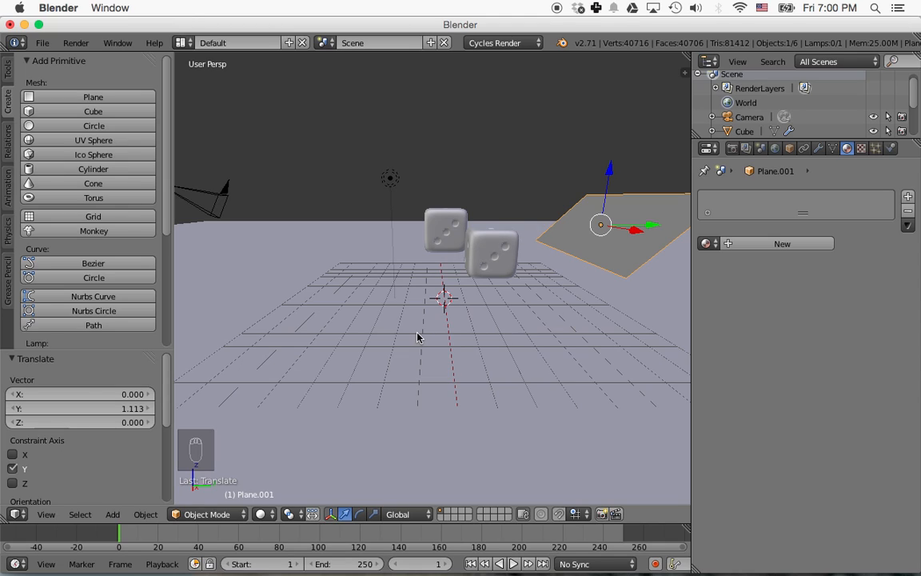
# Enable rigid body physics on the tilted plane and set its type to Passive
pyautogui.click(892, 149)
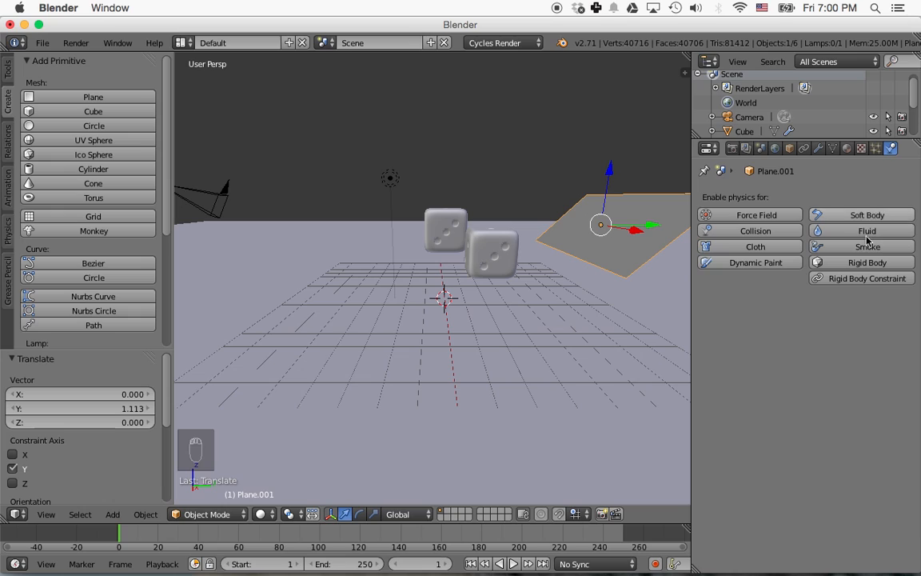
pyautogui.click(862, 266)
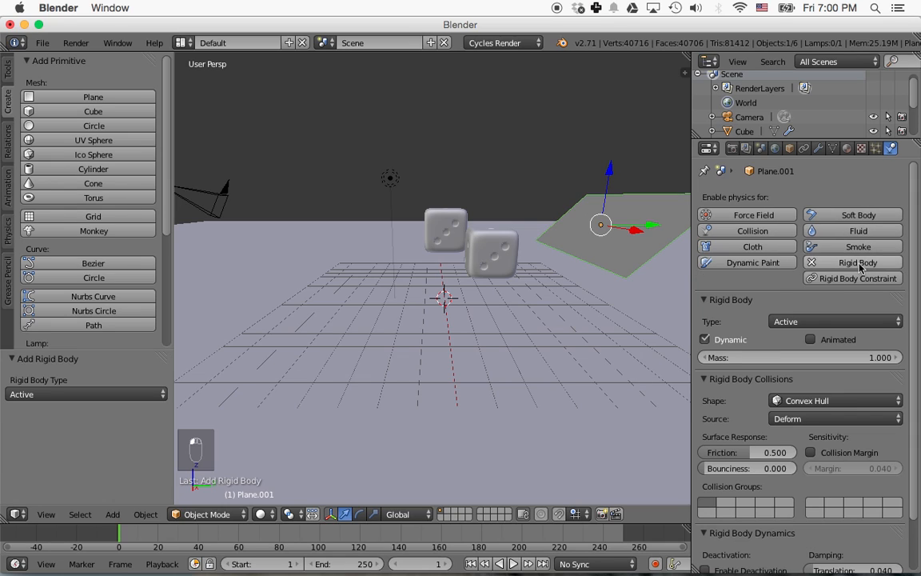
pyautogui.click(827, 322)
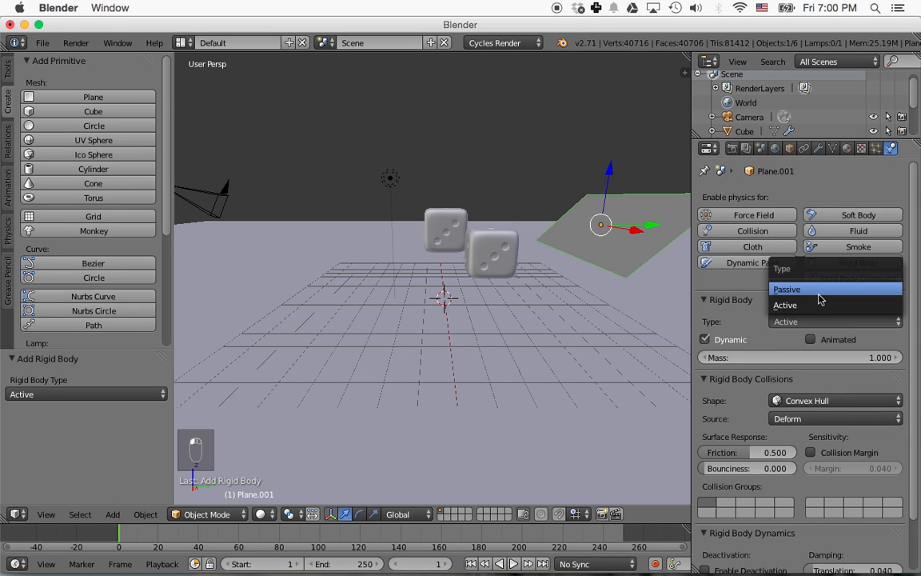
pyautogui.click(819, 291)
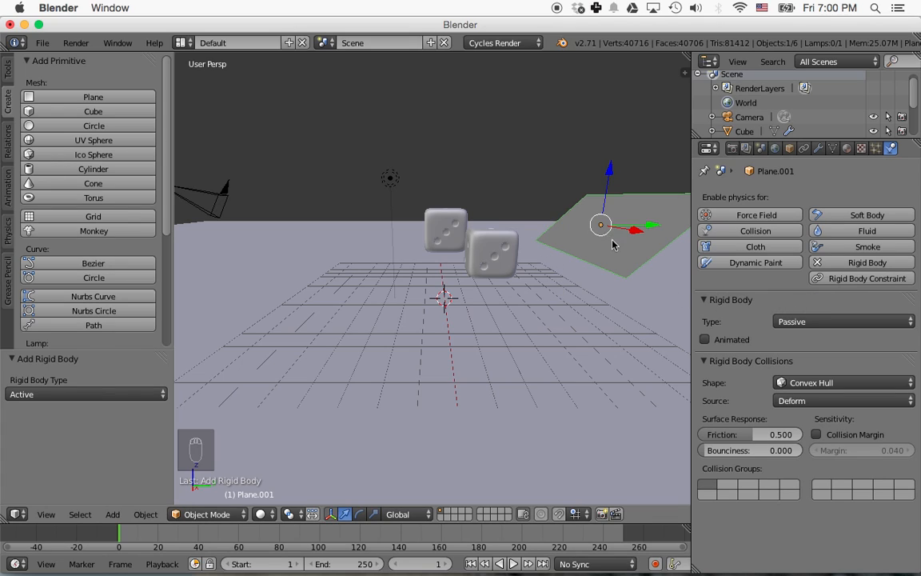
# Enable rigid body physics on the large ground plane and set its type to Passive
pyautogui.rightClick(439, 331)
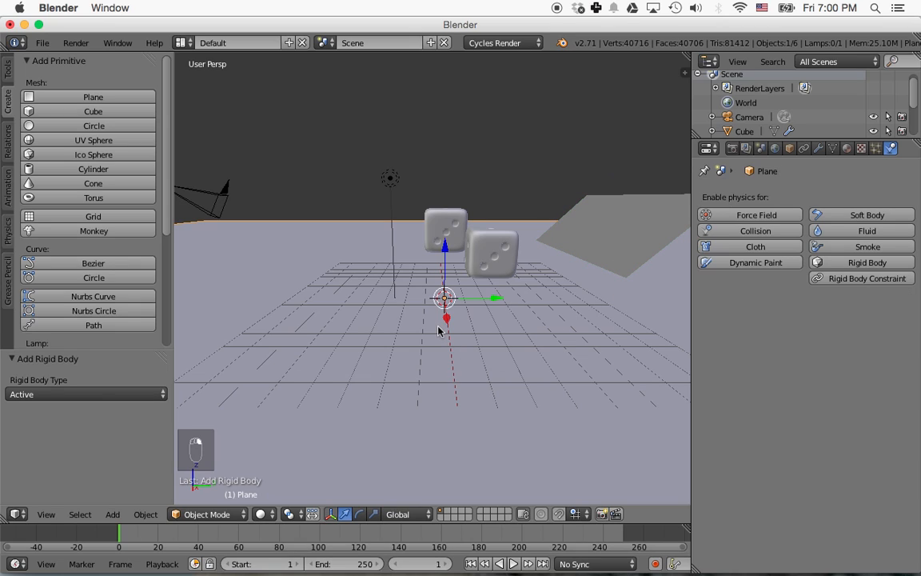
pyautogui.click(845, 264)
pyautogui.click(800, 320)
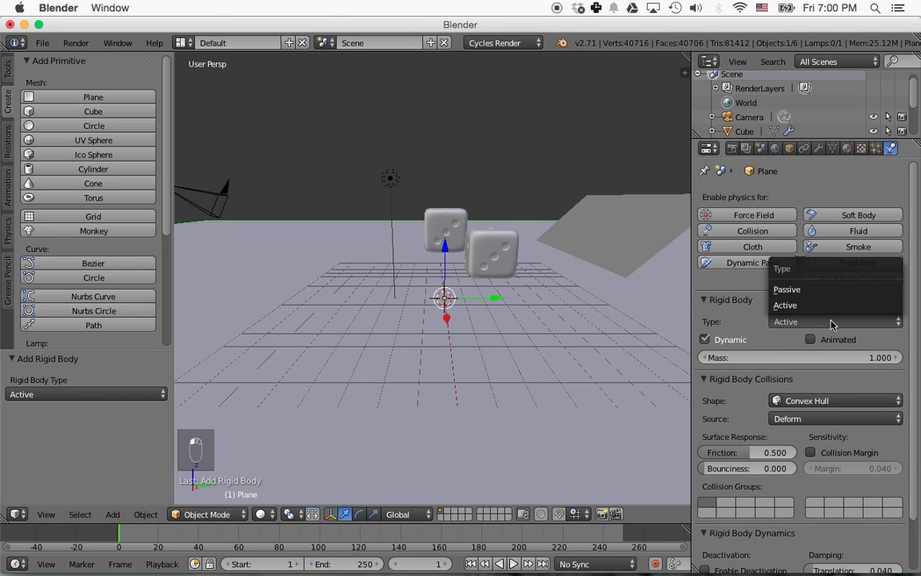
pyautogui.click(799, 290)
# Make both dice active rigid bodies
pyautogui.rightClick(491, 254)
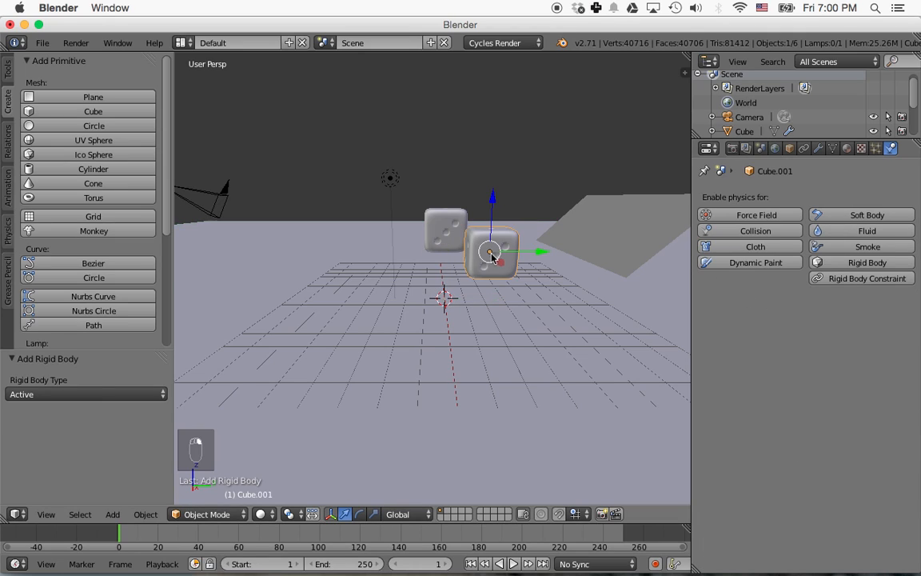
pyautogui.click(865, 262)
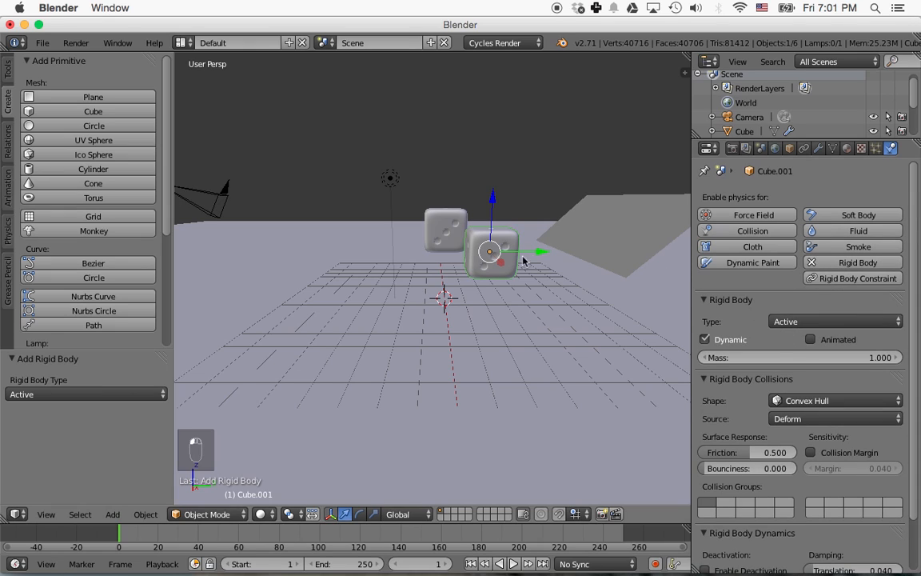
pyautogui.rightClick(446, 236)
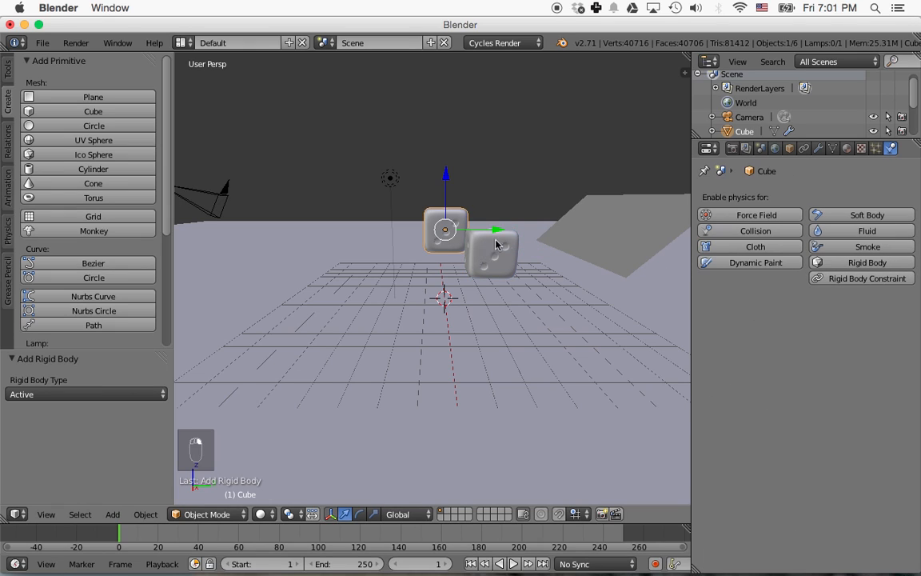
pyautogui.click(857, 262)
# Move the original die about 7.08 along Y and raise it high above the tilted plane, including a final lift of about 2.54 along Z
pyautogui.moveTo(446, 179); pyautogui.dragTo(444, 103)
pyautogui.moveTo(490, 145); pyautogui.dragTo(628, 192)
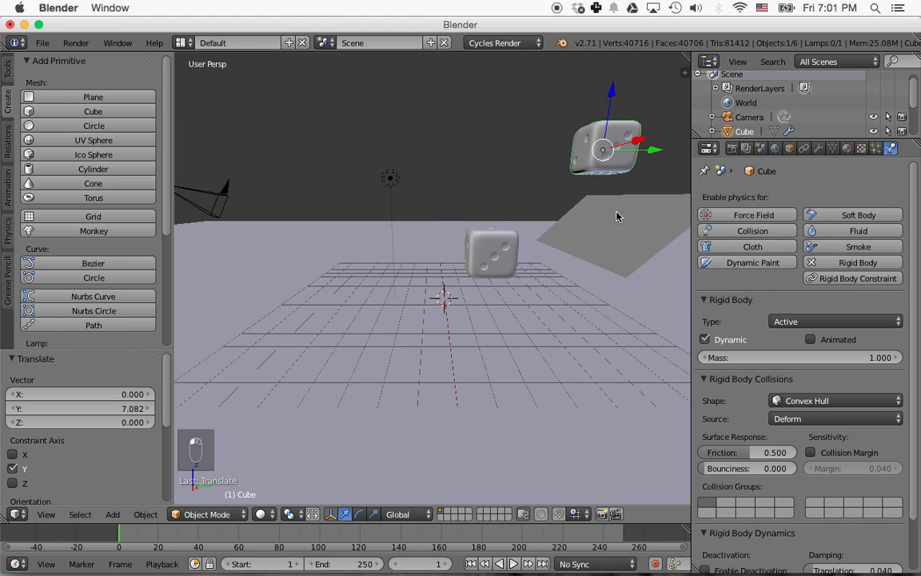
pyautogui.moveTo(573, 279); pyautogui.dragTo(522, 310, button='middle')
pyautogui.scroll(2, 530, 303)
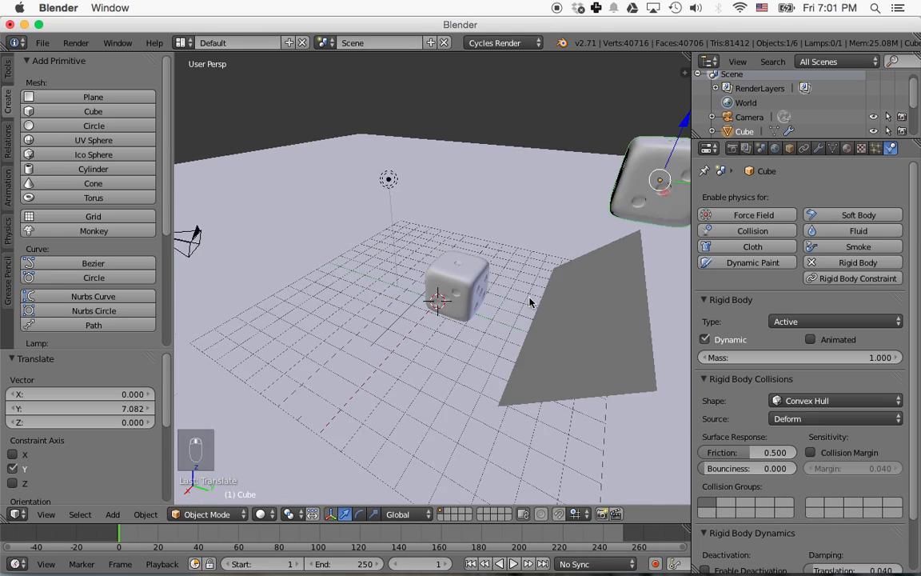
pyautogui.scroll(-5, 530, 302)
pyautogui.moveTo(539, 186); pyautogui.dragTo(546, 149)
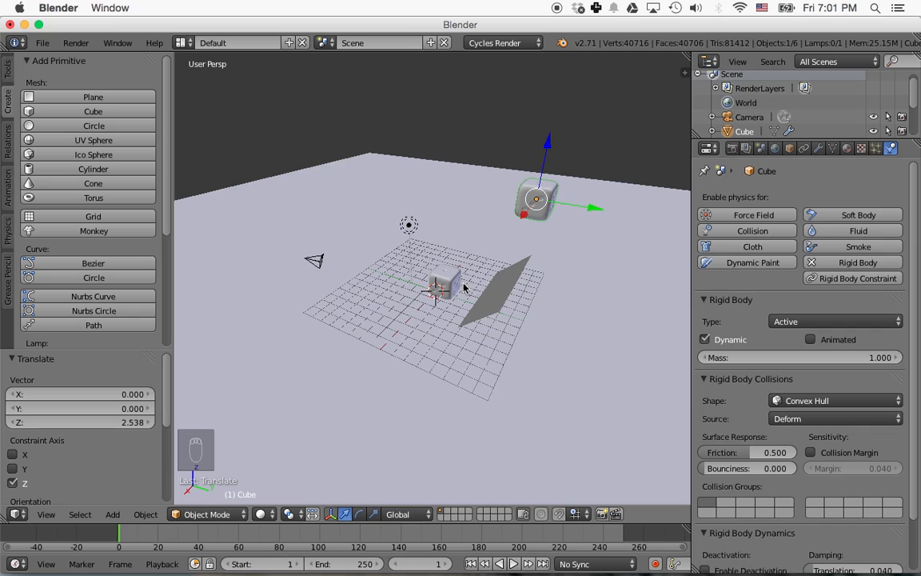
# Move the second die about 4.78 along Y and 6.08 along Z to place it beside the raised die
pyautogui.rightClick(456, 286)
pyautogui.press('g')
pyautogui.press('y')
pyautogui.click(557, 312)
pyautogui.press('g')
pyautogui.press('z')
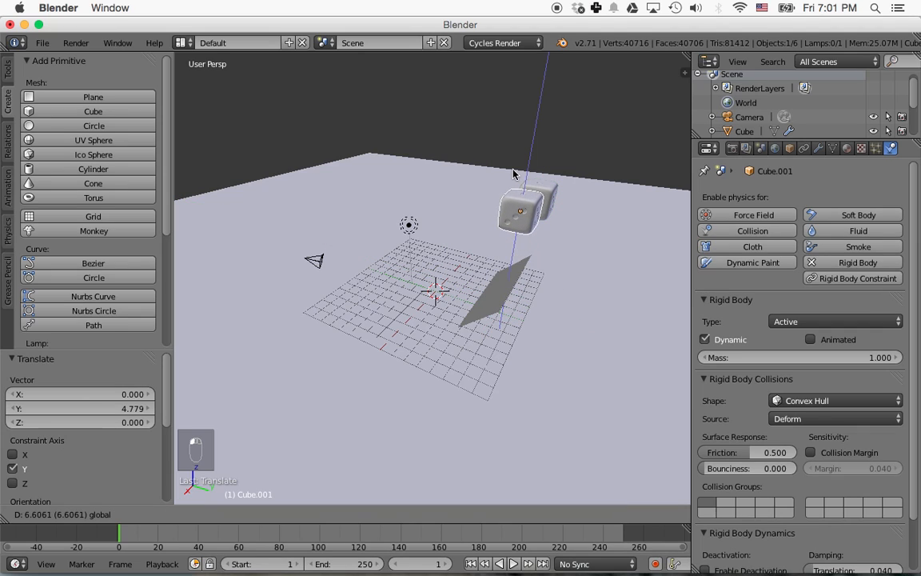
pyautogui.click(518, 186)
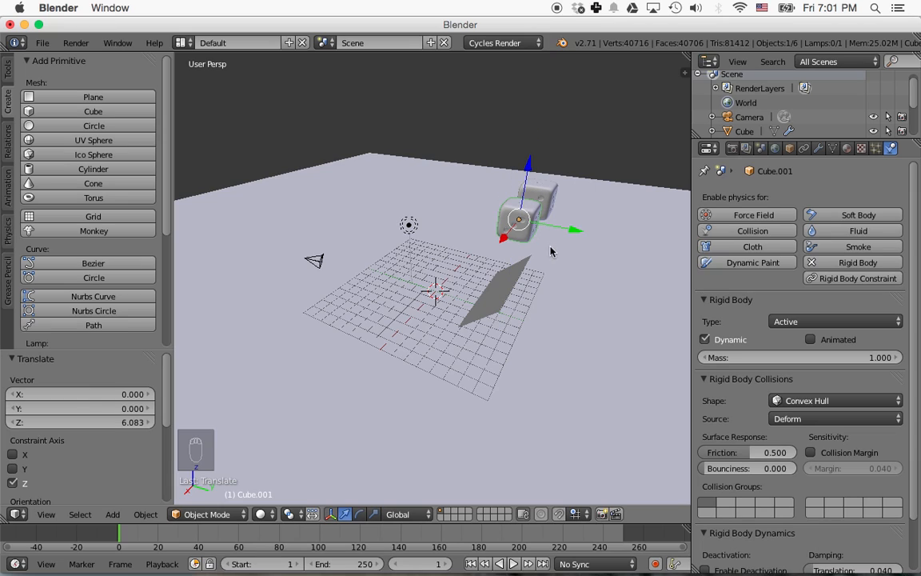
# Scale each of the two dice uniformly to 0.8
pyautogui.press('s')
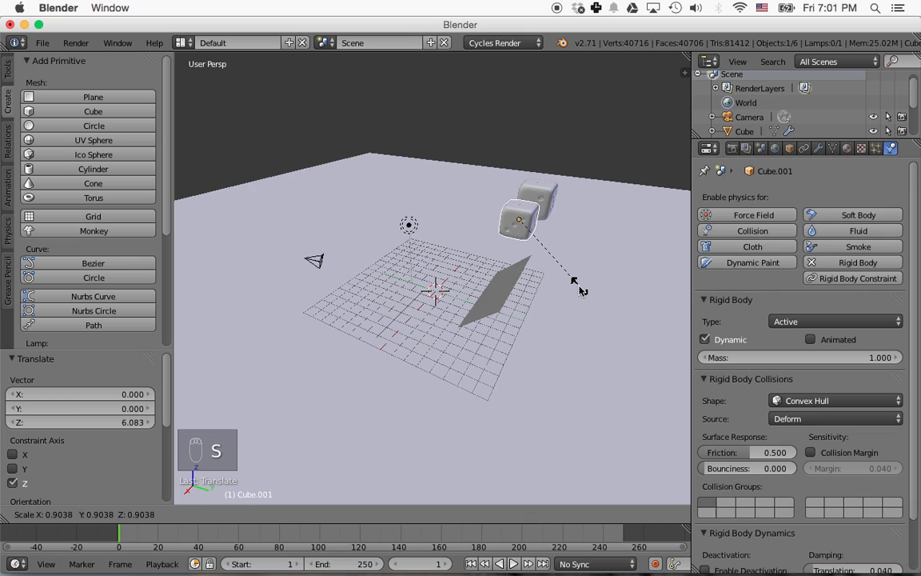
pyautogui.write('.8')
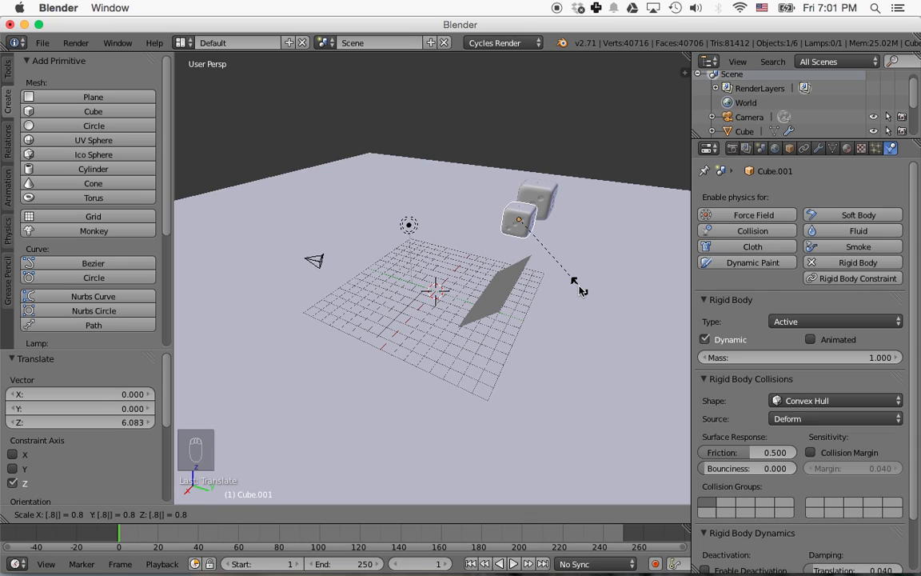
pyautogui.press('Return')
pyautogui.rightClick(535, 196)
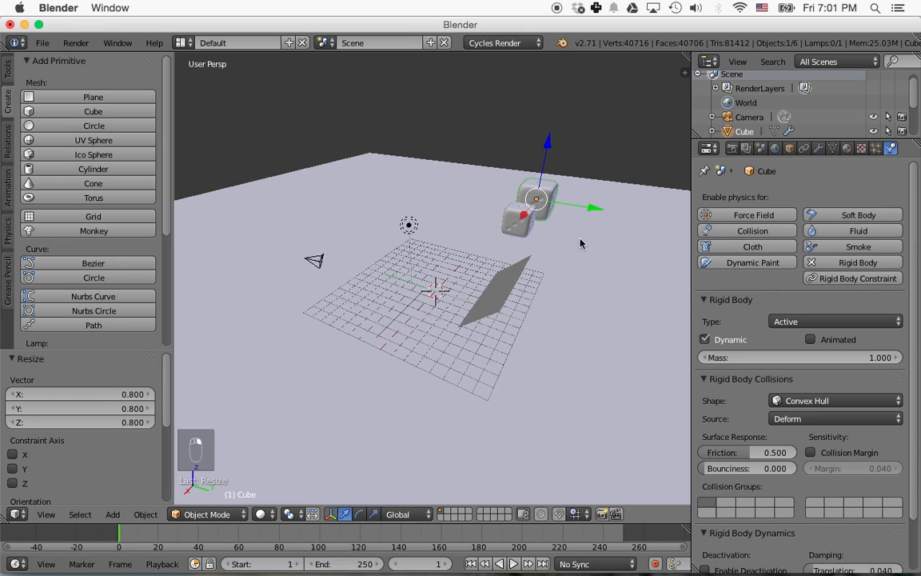
pyautogui.press('s')
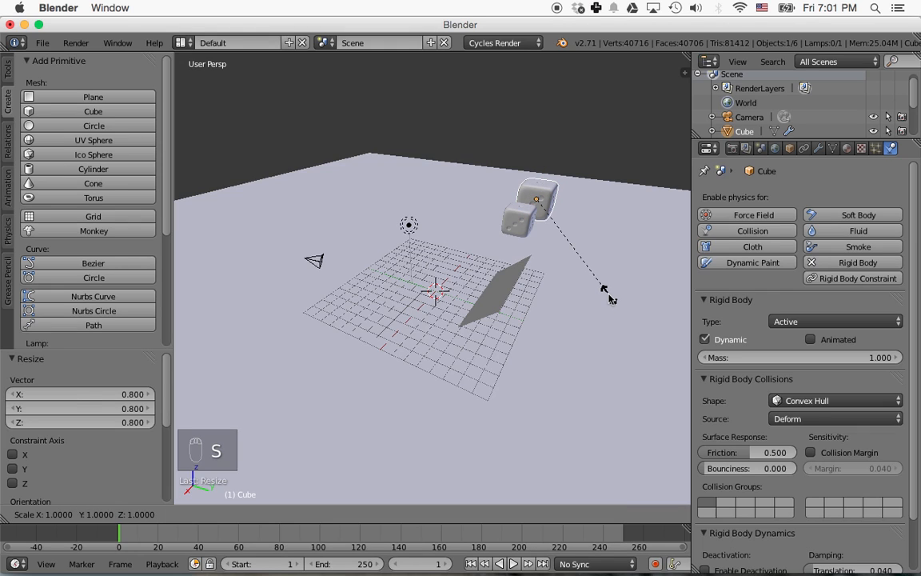
pyautogui.rightClick(607, 299)
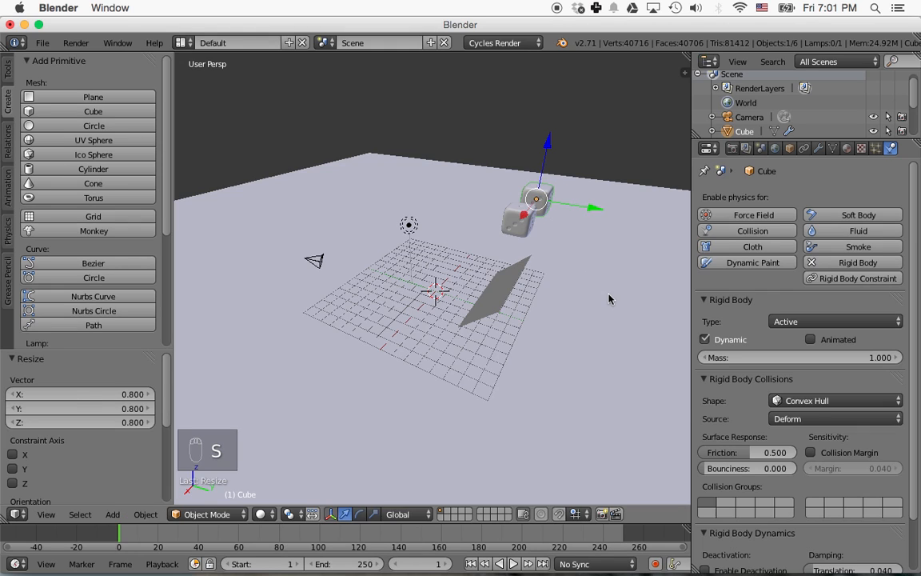
# Play the rigid body simulation to watch the dice fall, and return to the first frame
pyautogui.moveTo(548, 319); pyautogui.dragTo(512, 304, button='middle')
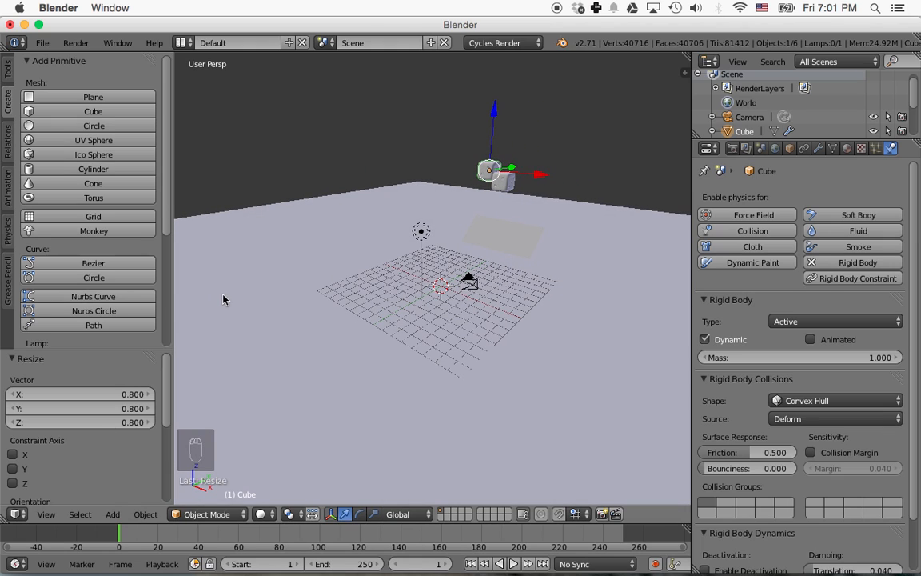
pyautogui.moveTo(371, 278); pyautogui.dragTo(359, 408, button='middle')
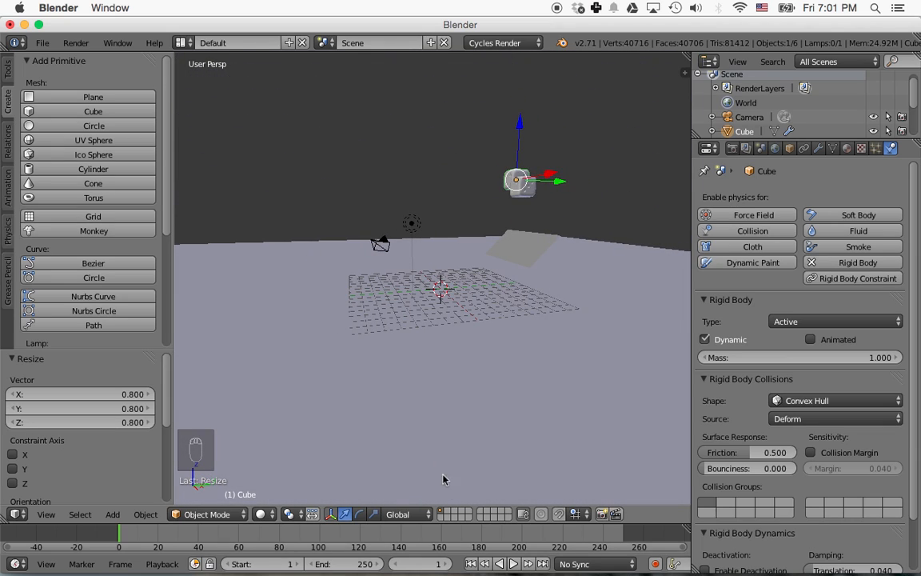
pyautogui.click(514, 564)
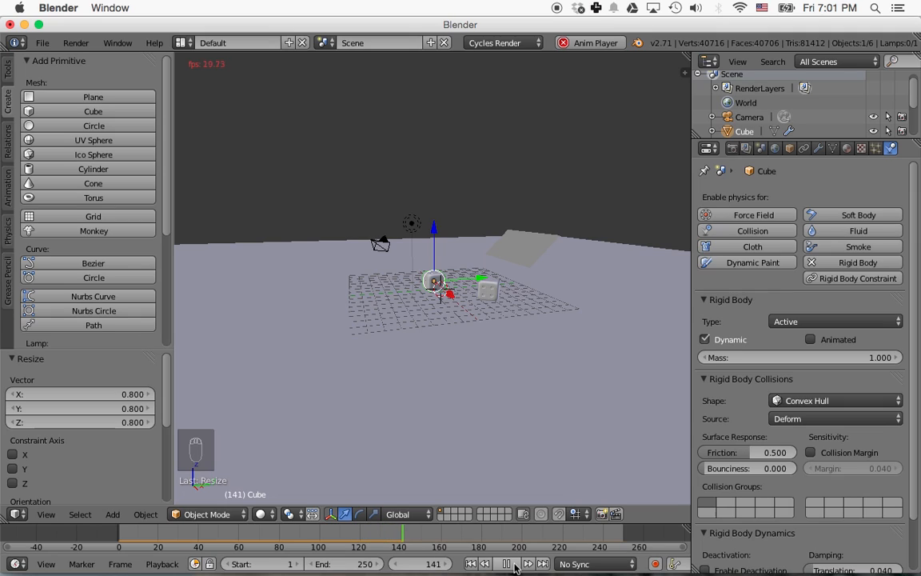
pyautogui.click(507, 564)
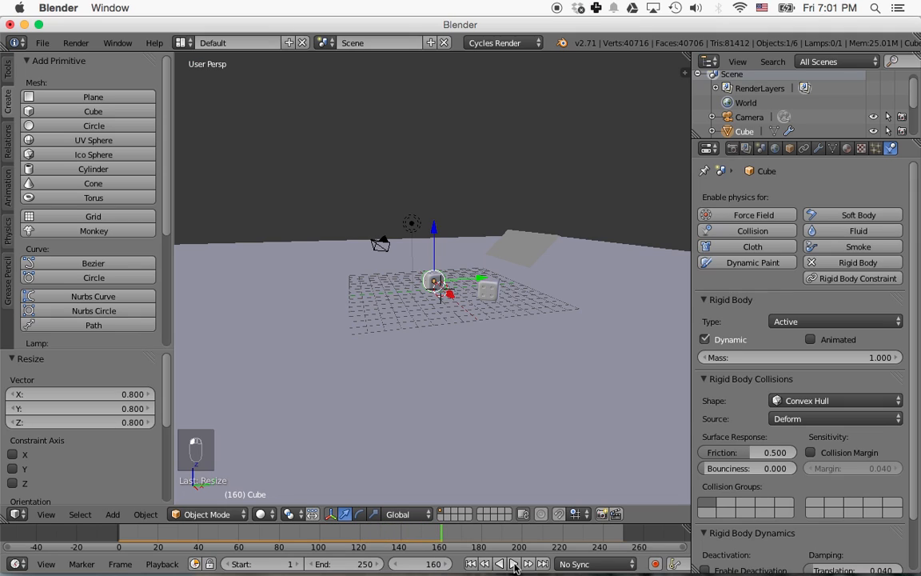
pyautogui.click(471, 564)
# Scale the tilted plane uniformly by about 1.608
pyautogui.rightClick(527, 254)
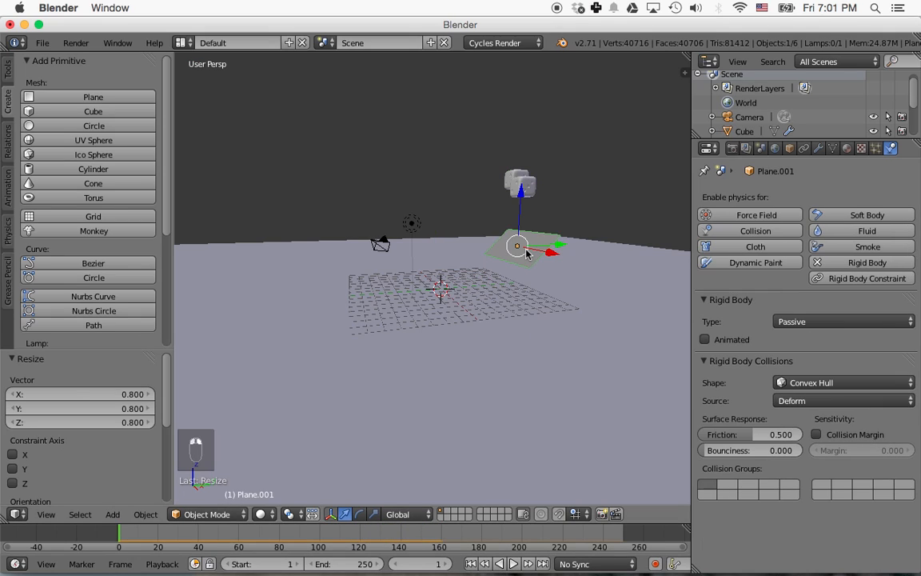
pyautogui.press('s')
pyautogui.click(558, 275)
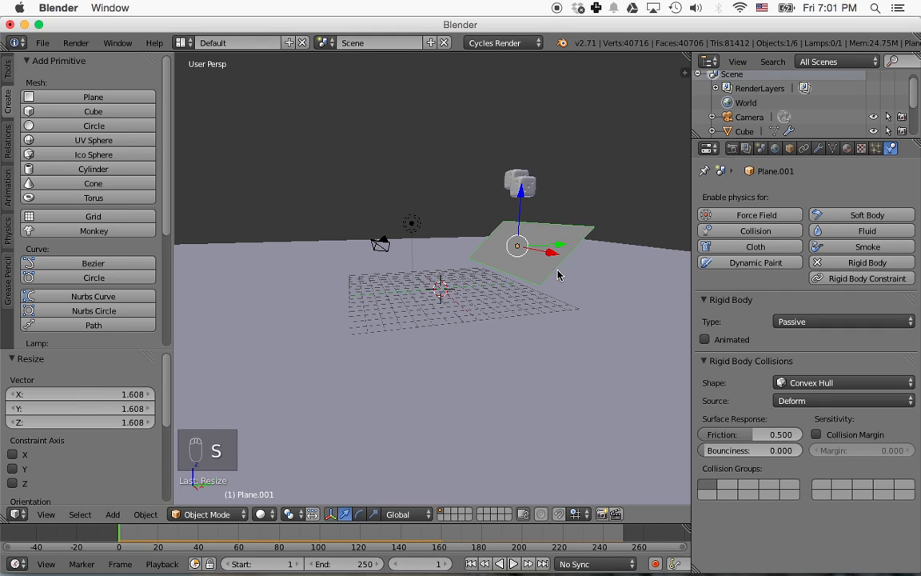
# Raise both dice together about 3.3 along Z above the tilted plane
pyautogui.rightClick(523, 190)
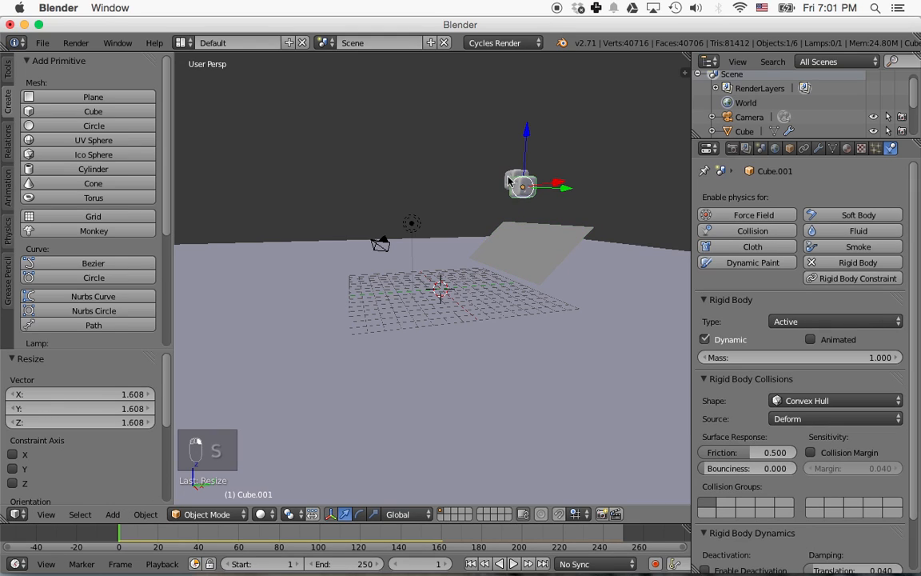
pyautogui.keyDown('shift'); pyautogui.rightClick(511, 182); pyautogui.keyUp('shift')
pyautogui.moveTo(523, 134); pyautogui.dragTo(530, 91)
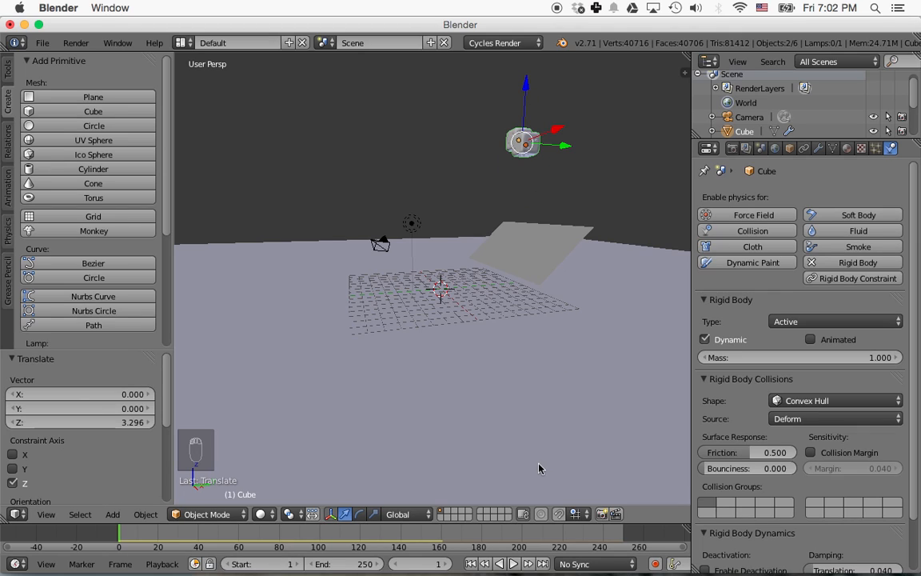
# Replay the simulation with the raised dice and rewind to frame 1
pyautogui.hotkey('alt', 'a')
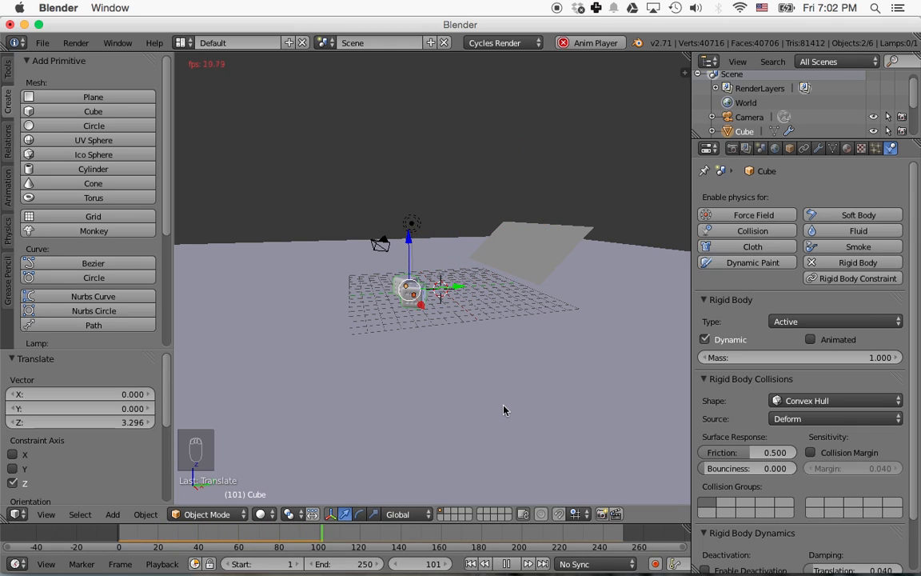
pyautogui.click(506, 565)
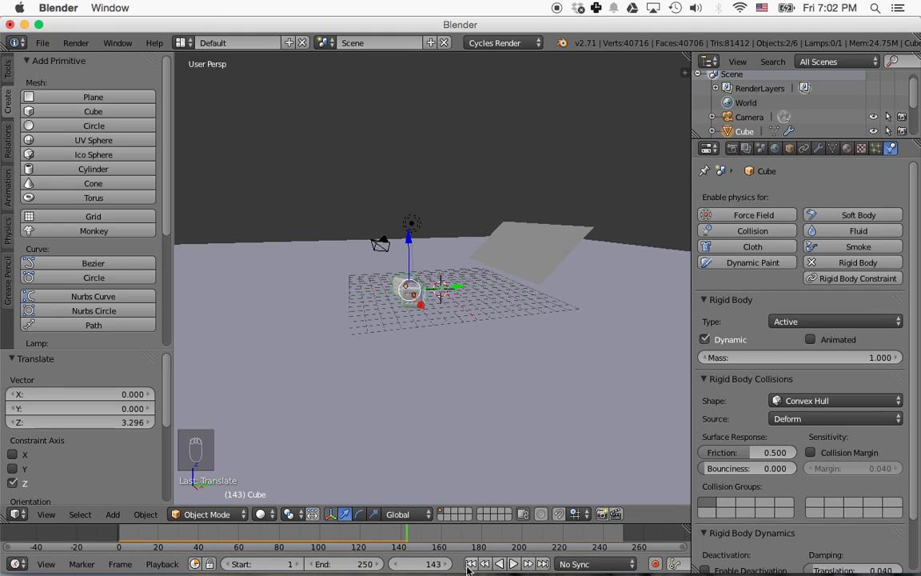
pyautogui.hotkey('shift', 'Left')
# Rotate the tilted plane about 12.5° around X to make its slope steeper
pyautogui.moveTo(593, 176); pyautogui.dragTo(601, 186, button='middle')
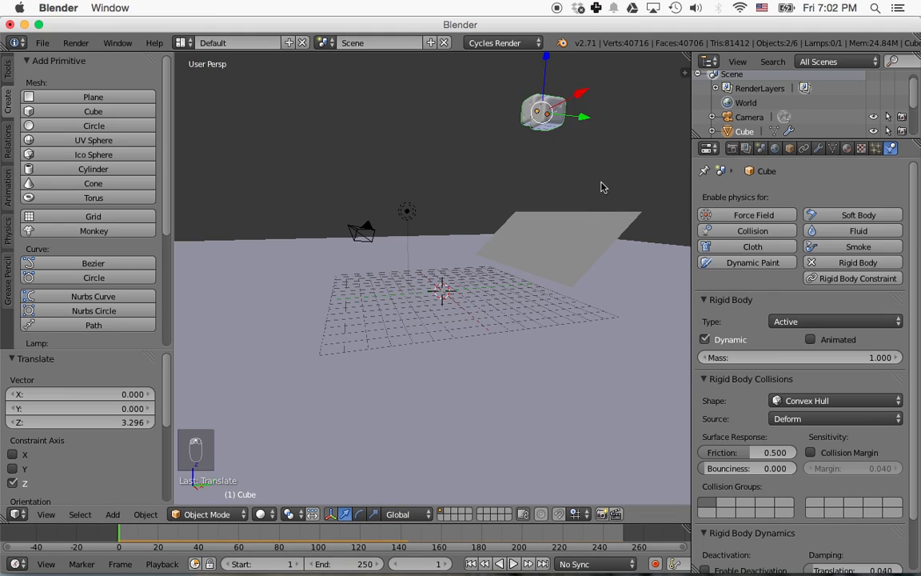
pyautogui.rightClick(580, 243)
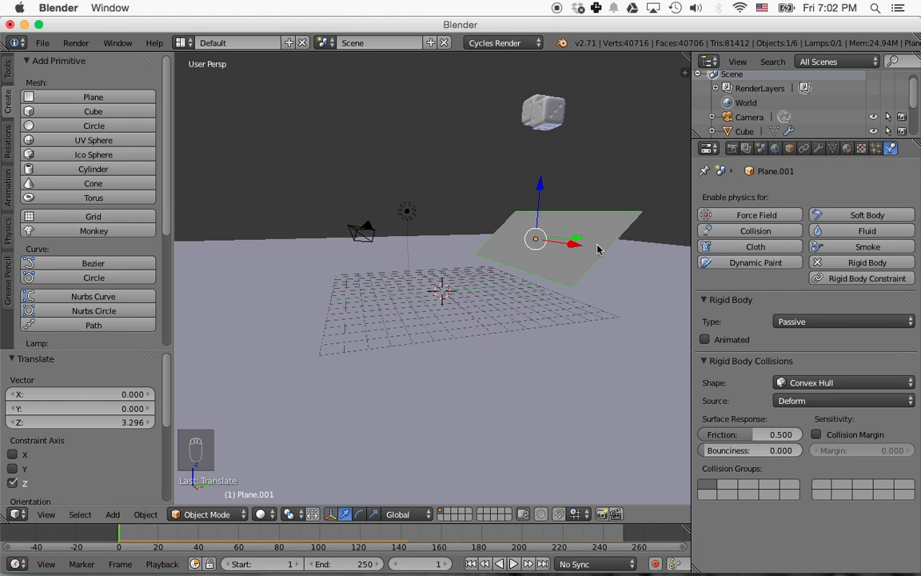
pyautogui.press('r')
pyautogui.press('x')
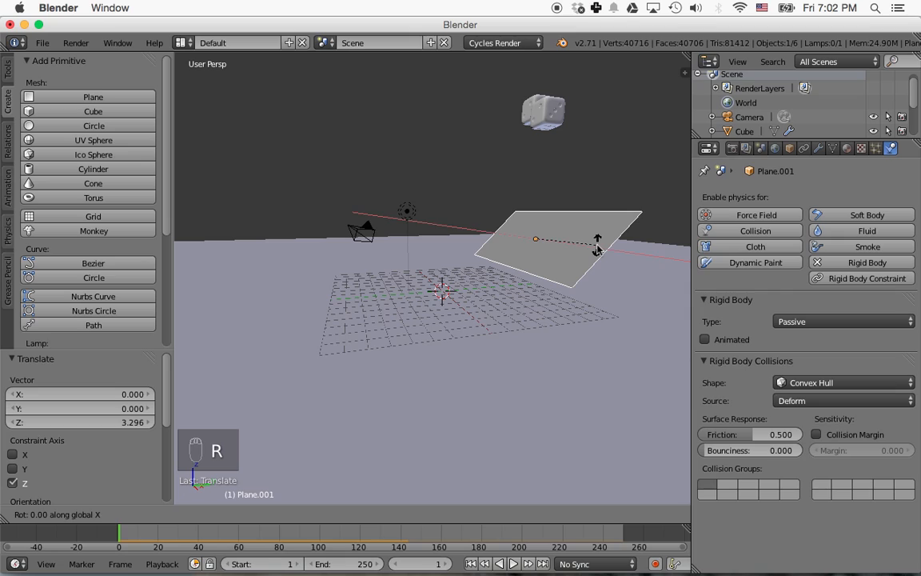
pyautogui.click(586, 237)
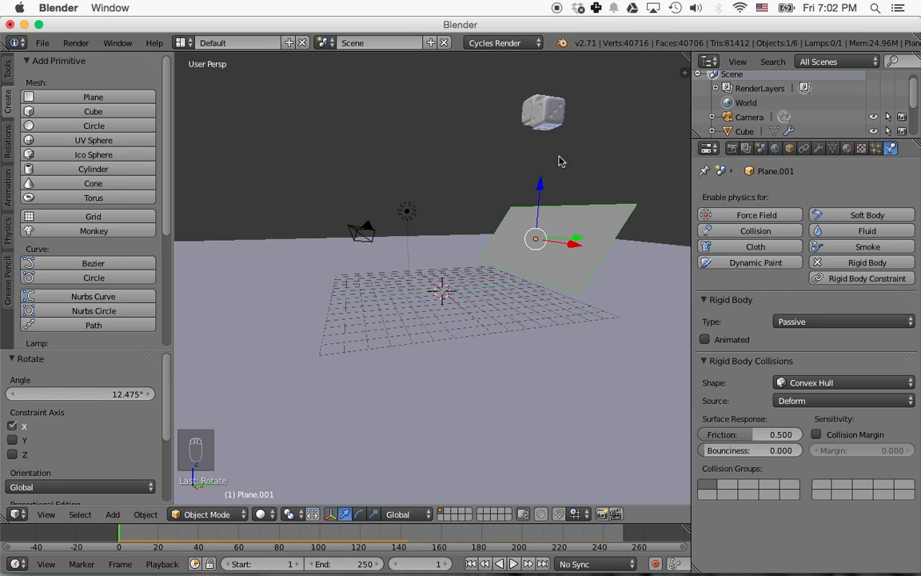
# Raise both dice together 2.25 along Z
pyautogui.rightClick(550, 129)
pyautogui.keyDown('shift'); pyautogui.rightClick(528, 115); pyautogui.keyUp('shift')
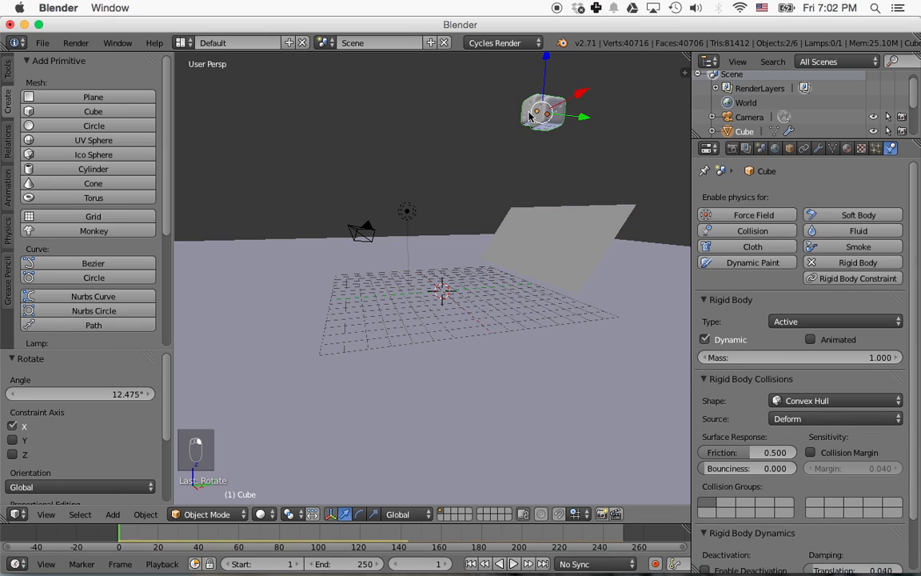
pyautogui.moveTo(546, 76); pyautogui.dragTo(547, 485)
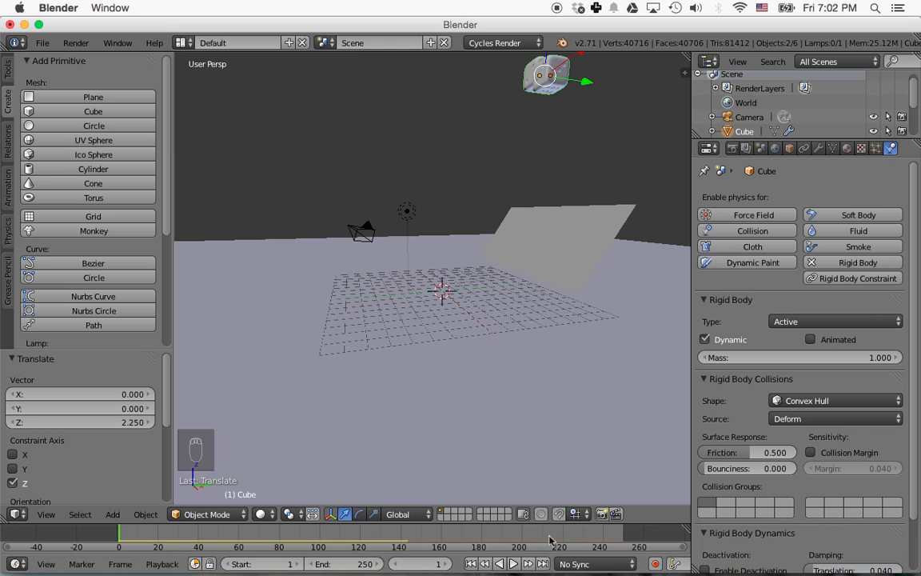
# Play the simulation with the steeper plane and higher dice, and rewind to frame 1
pyautogui.click(513, 563)
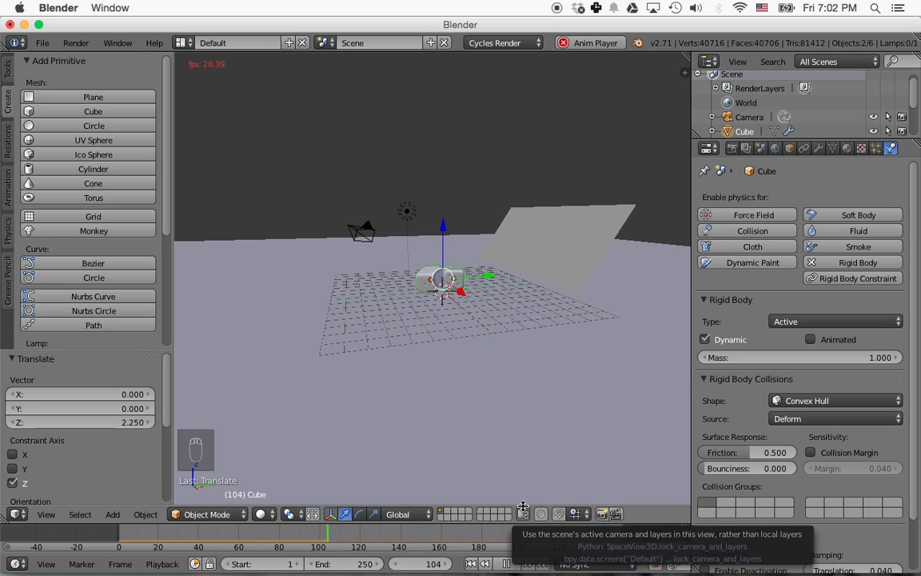
pyautogui.click(498, 563)
pyautogui.click(474, 562)
# Rotate the tilted plane about -11.9° around X to make its slope gentler
pyautogui.rightClick(562, 245)
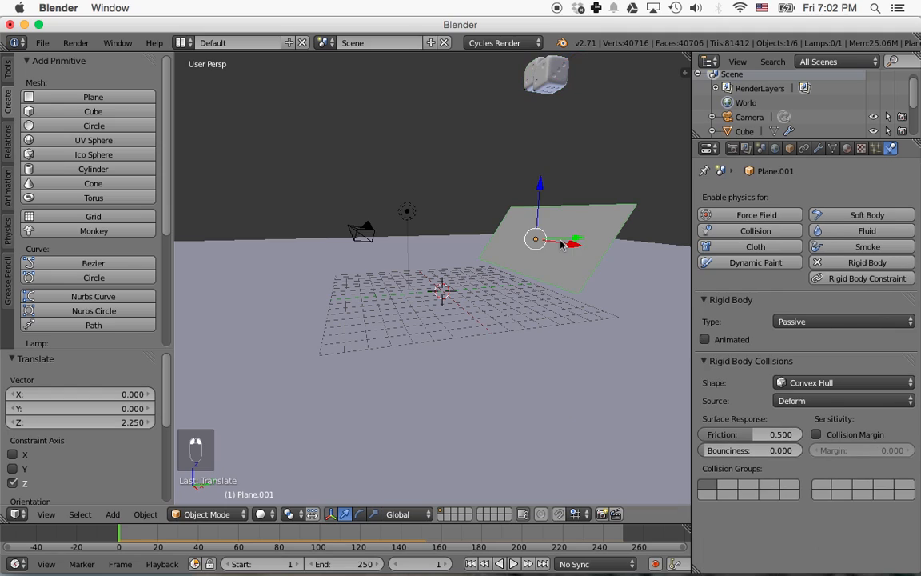
pyautogui.press('x')
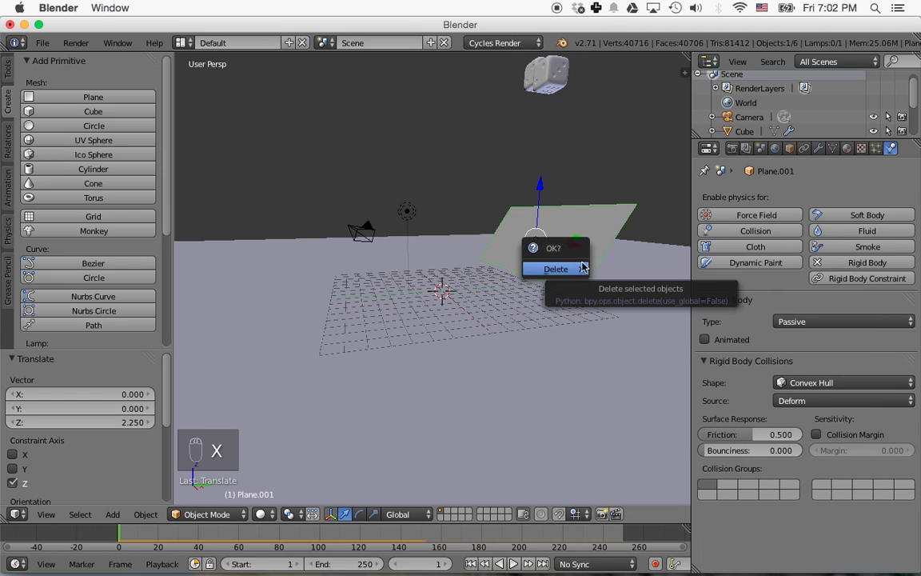
pyautogui.press('r')
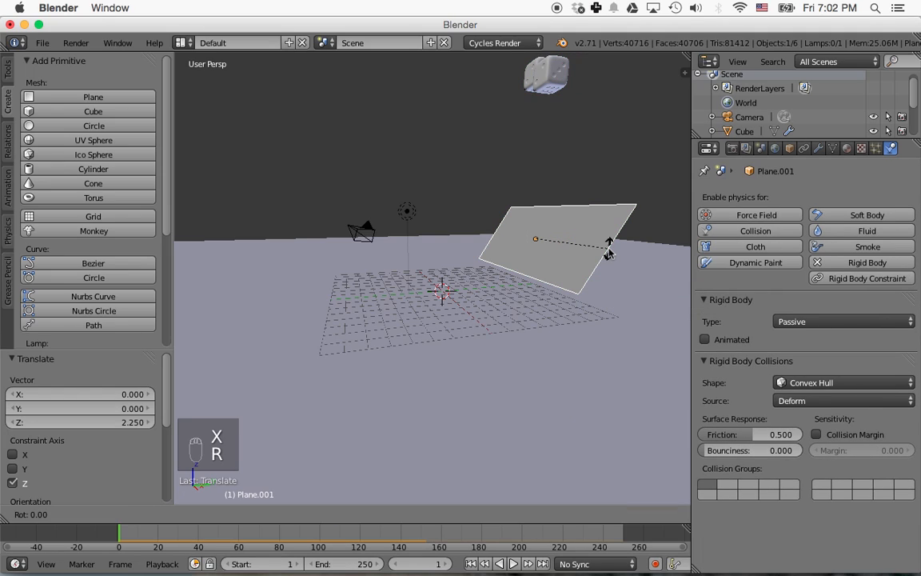
pyautogui.press('x')
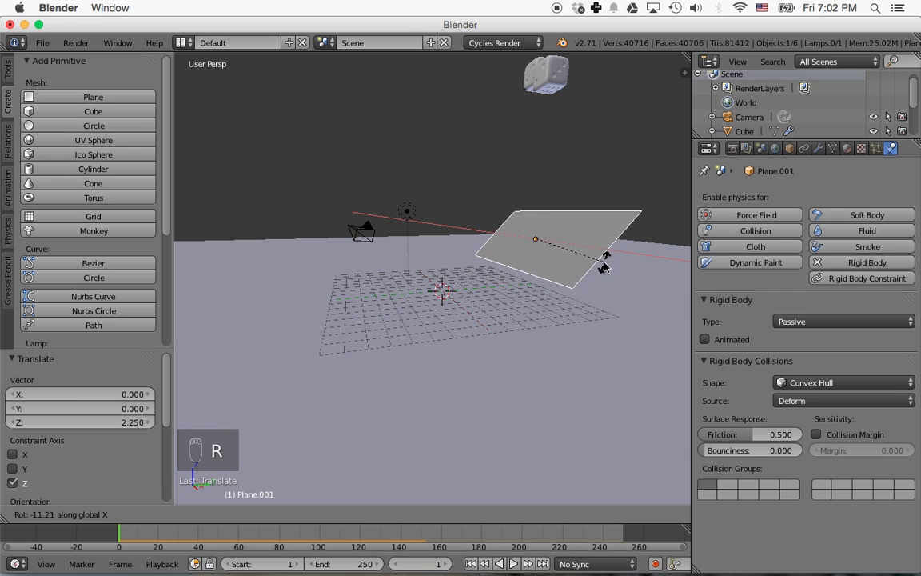
pyautogui.click(602, 267)
# Rotate the die Cube.001 freely with a trackball rotation of about -42.4° and -41.3°
pyautogui.moveTo(580, 204); pyautogui.dragTo(572, 126, button='middle')
pyautogui.rightClick(555, 80)
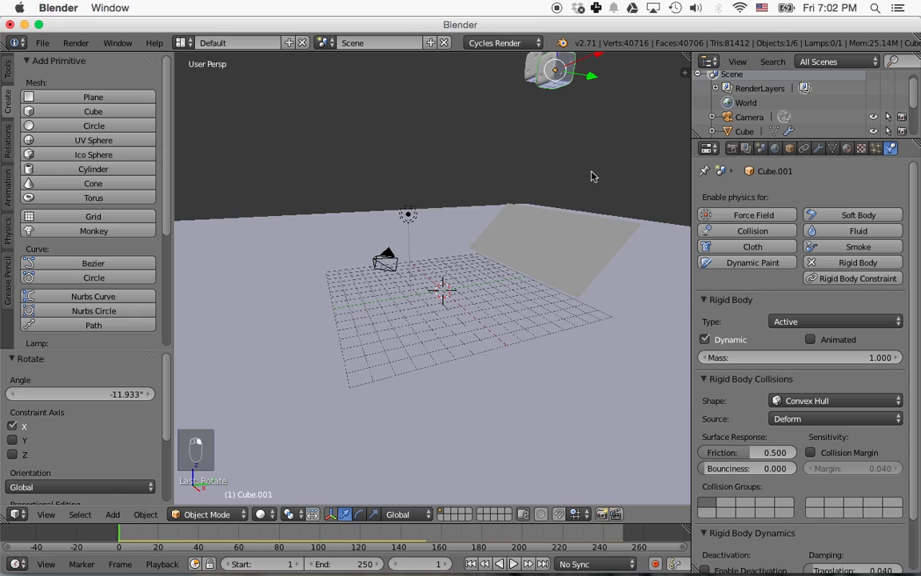
pyautogui.press('r')
pyautogui.press('r')
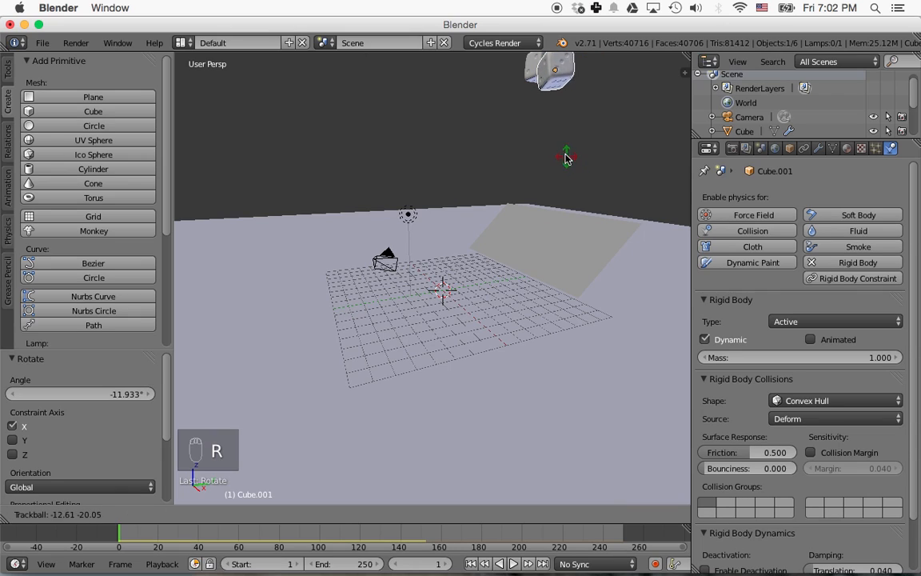
pyautogui.click(557, 142)
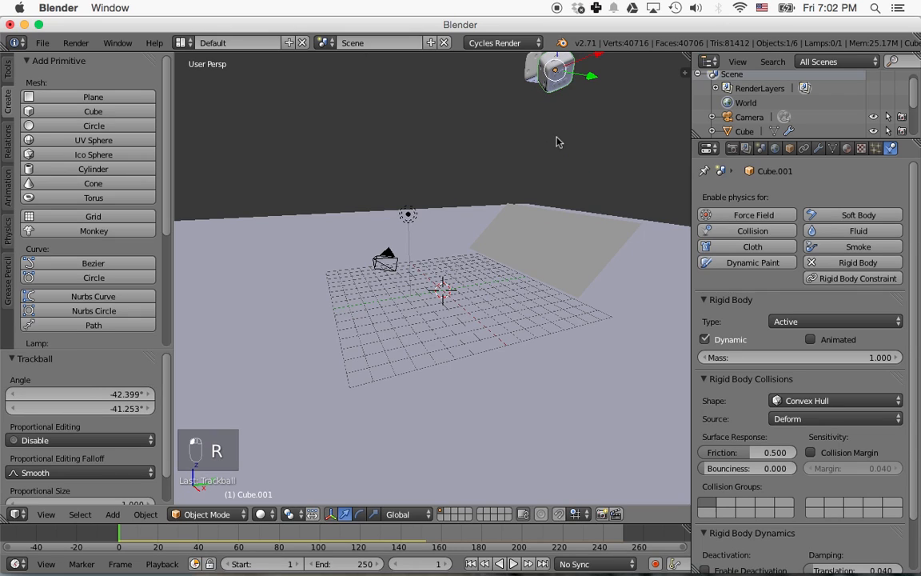
# Rotate the other die, Cube, freely with a trackball rotation of about -35.5° and 11.5°
pyautogui.rightClick(550, 74)
pyautogui.press('r')
pyautogui.press('r')
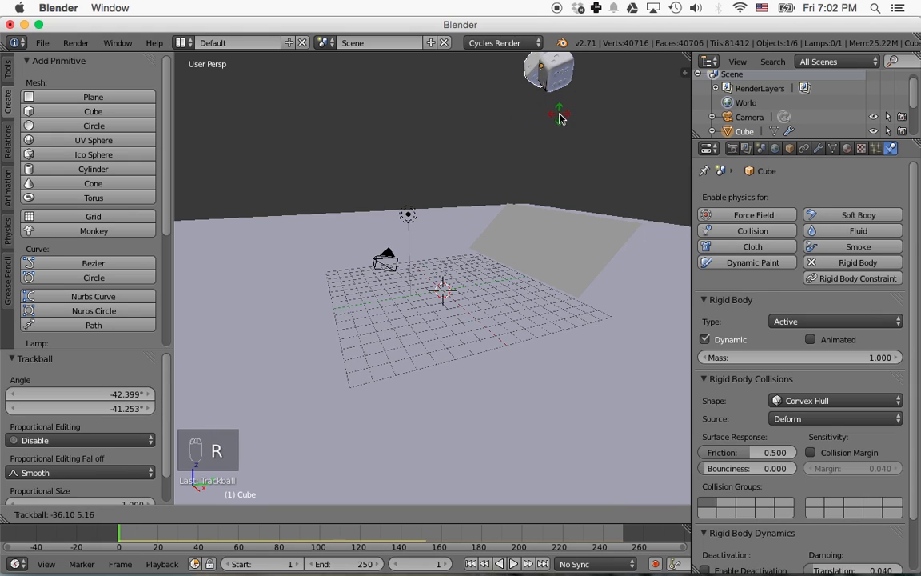
pyautogui.click(565, 119)
pyautogui.click(554, 137)
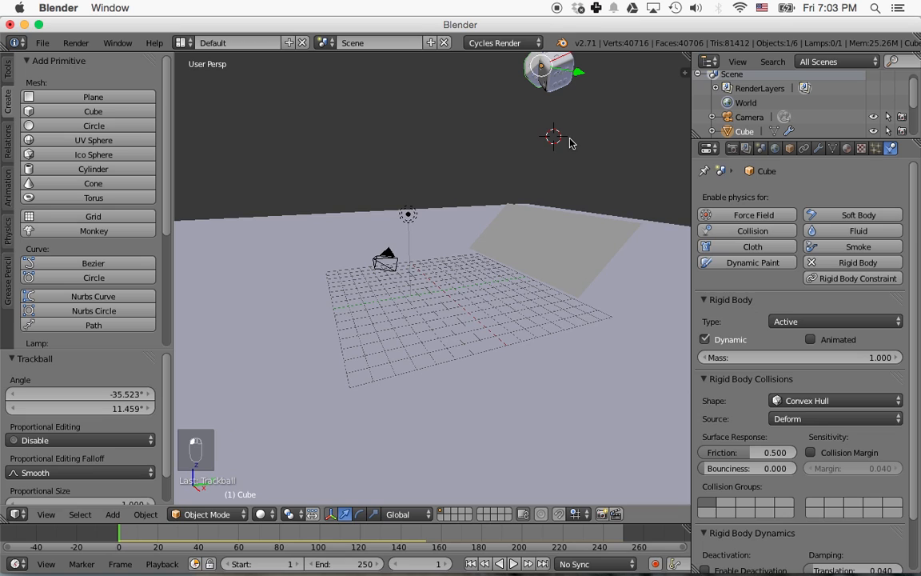
# Move the die Cube.001 about 1.1 along X, away from the other die
pyautogui.moveTo(537, 146); pyautogui.dragTo(615, 159, button='middle')
pyautogui.rightClick(500, 76)
pyautogui.moveTo(548, 78); pyautogui.dragTo(566, 77)
pyautogui.moveTo(574, 157); pyautogui.dragTo(514, 179, button='middle')
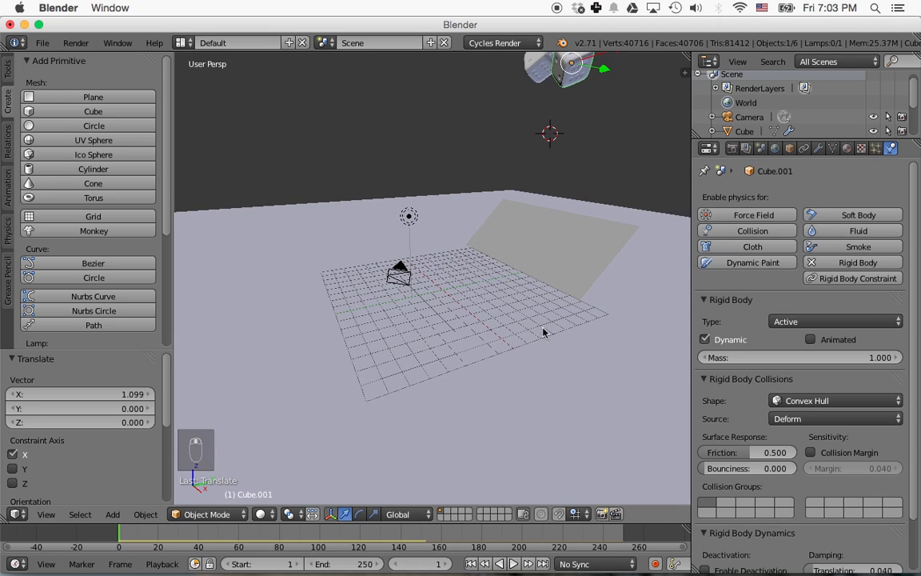
# Play the simulation with the rotated and separated dice, stop it, and return to frame 1
pyautogui.click(513, 564)
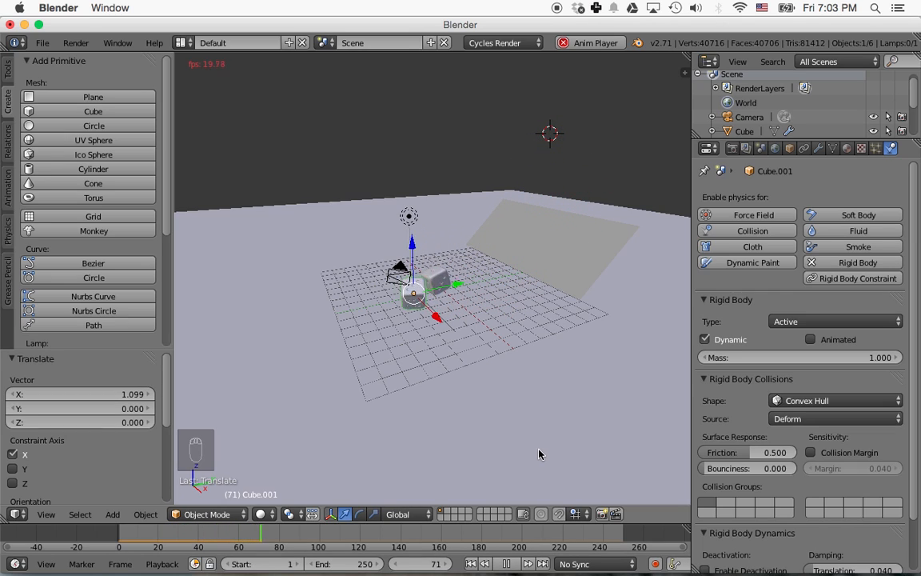
pyautogui.click(504, 561)
pyautogui.hotkey('shift', 'Left')
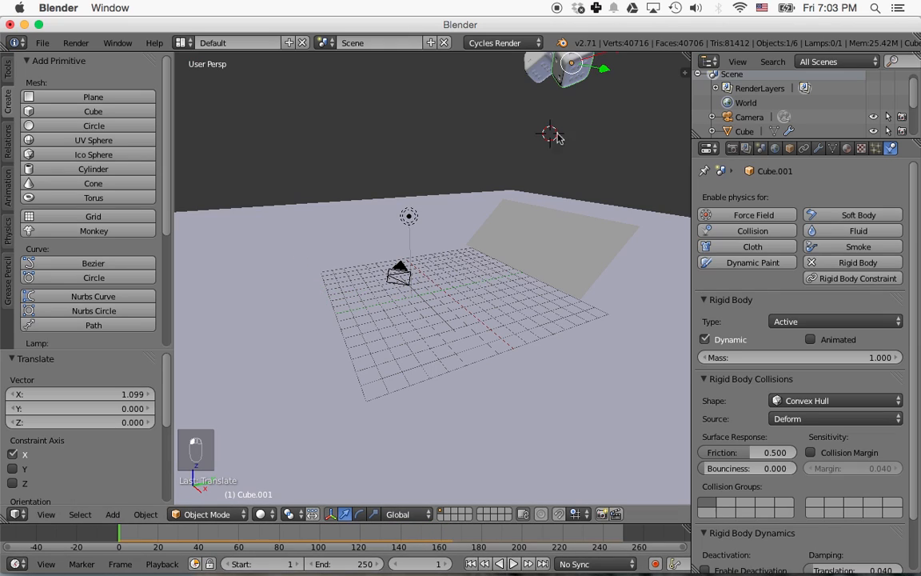
# Lower the die Cube.001 about 1.12 along Z and play the simulation up to frame 208
pyautogui.scroll(1, 604, 176)
pyautogui.scroll(-2, 603, 175)
pyautogui.moveTo(547, 77); pyautogui.dragTo(546, 97)
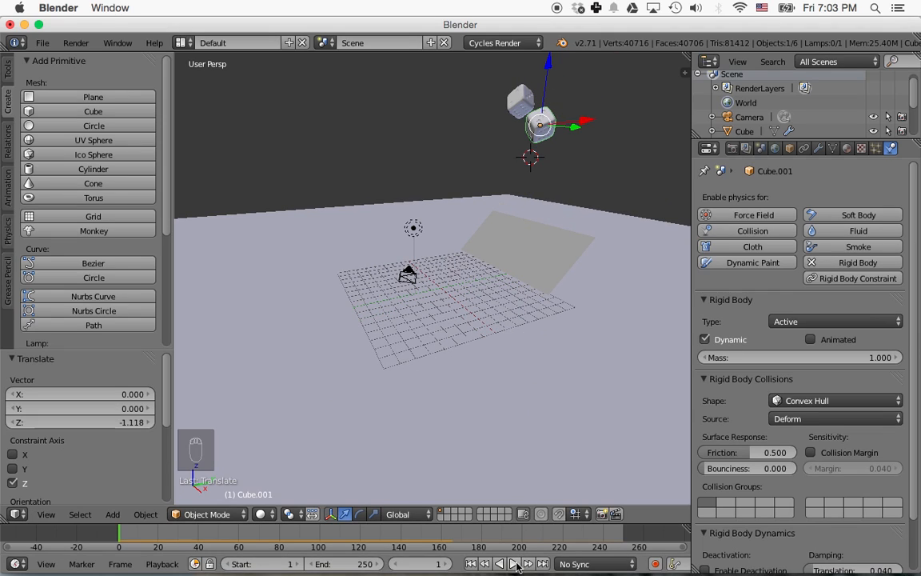
pyautogui.hotkey('alt', 'a')
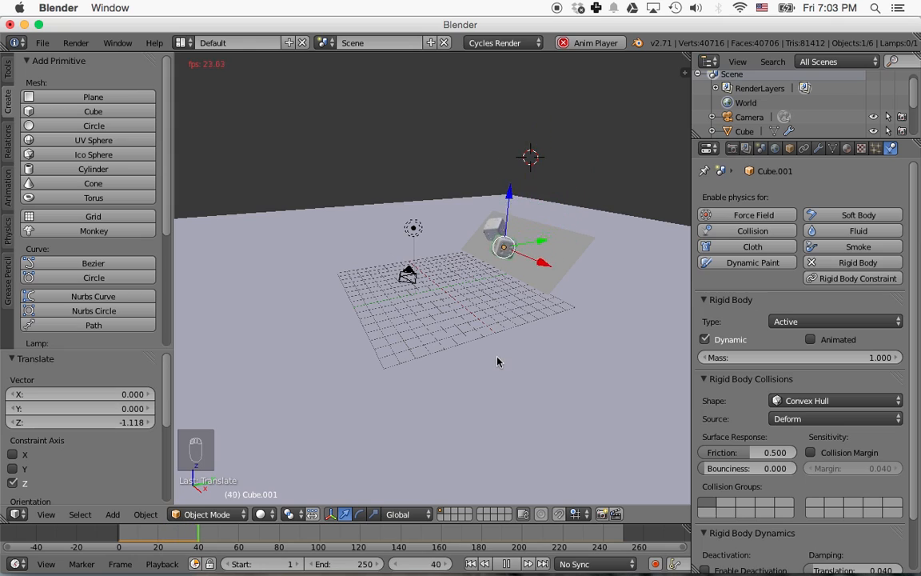
pyautogui.click(506, 564)
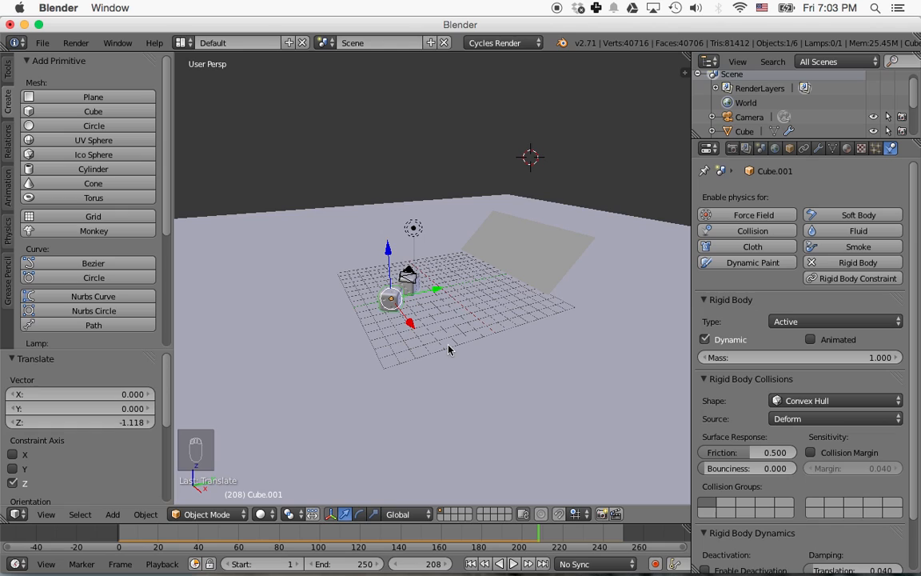
# Look through the scene camera and enable Lock Camera to View
pyautogui.press('KP_0')
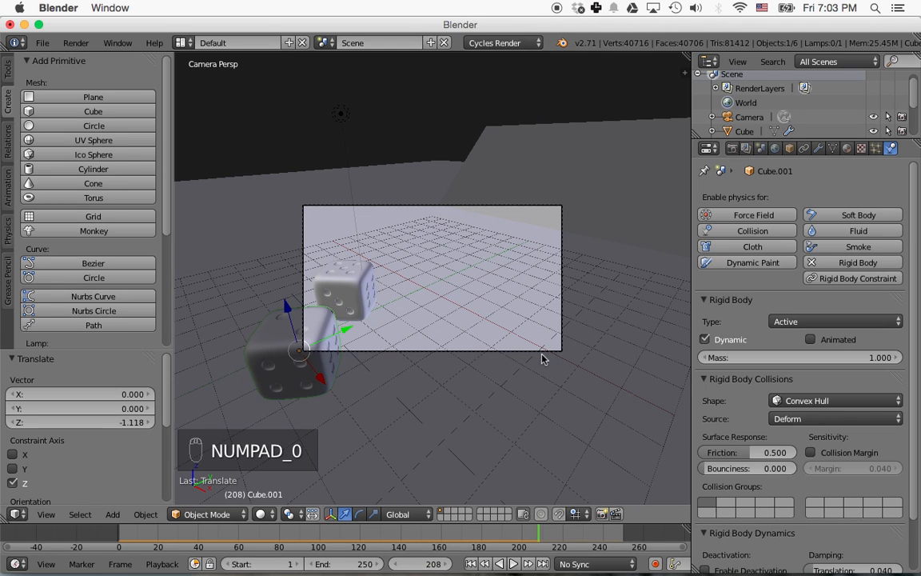
pyautogui.scroll(-2, 541, 359)
pyautogui.scroll(5, 542, 359)
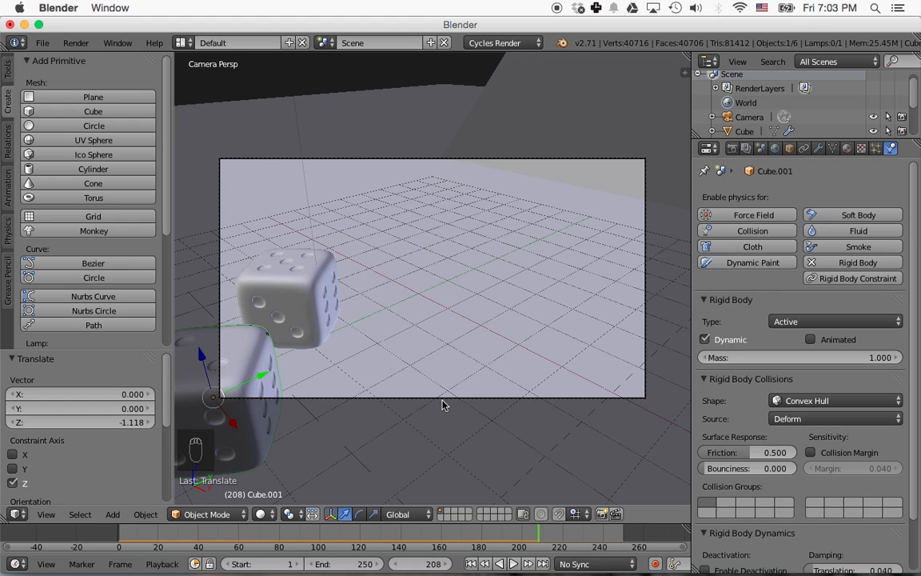
pyautogui.press('n')
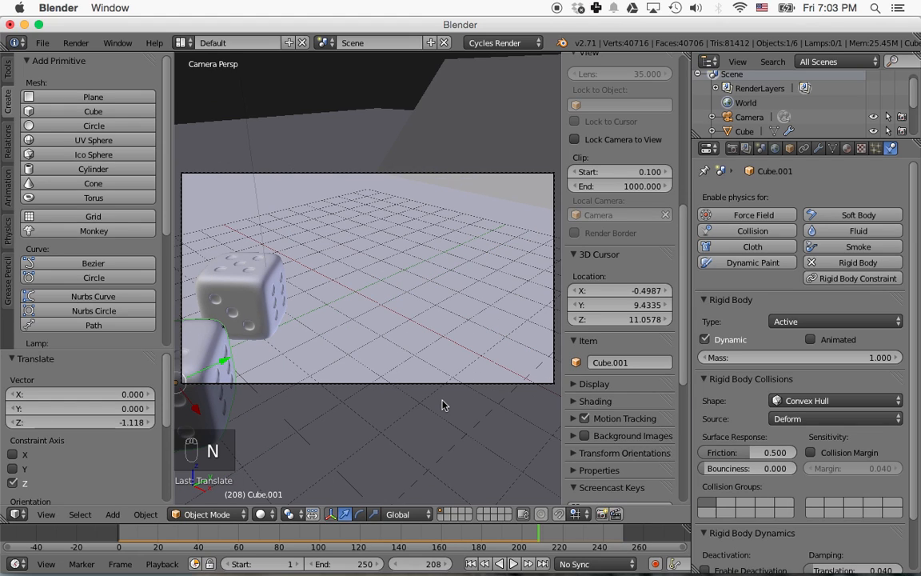
pyautogui.click(575, 140)
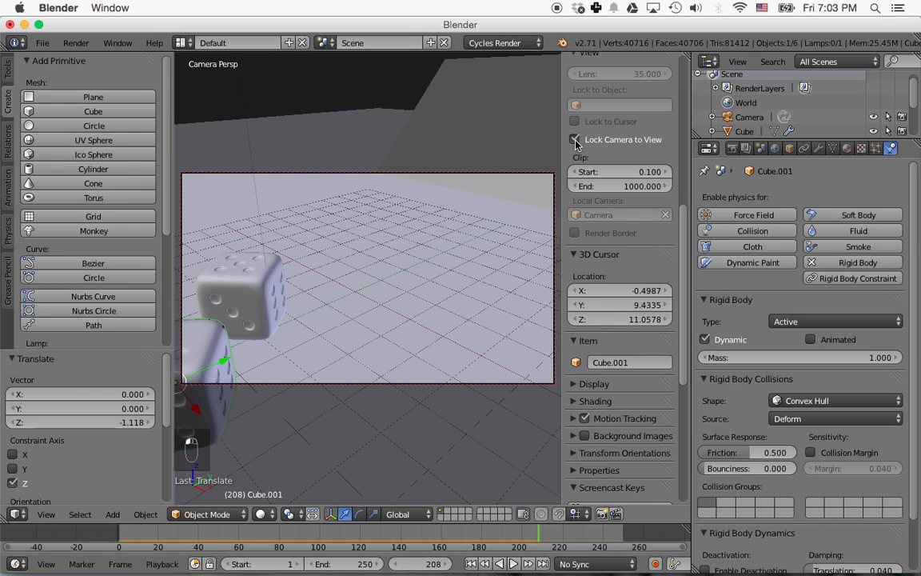
pyautogui.press('n')
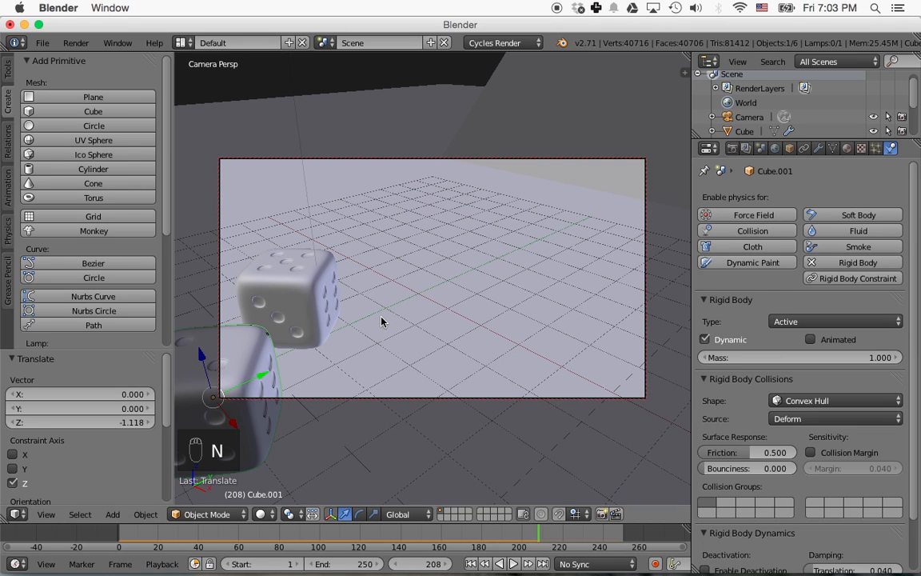
# Reposition the locked camera so both resting dice sit well inside the frame, seen from slightly above
pyautogui.moveTo(361, 334); pyautogui.dragTo(447, 278, button='middle')
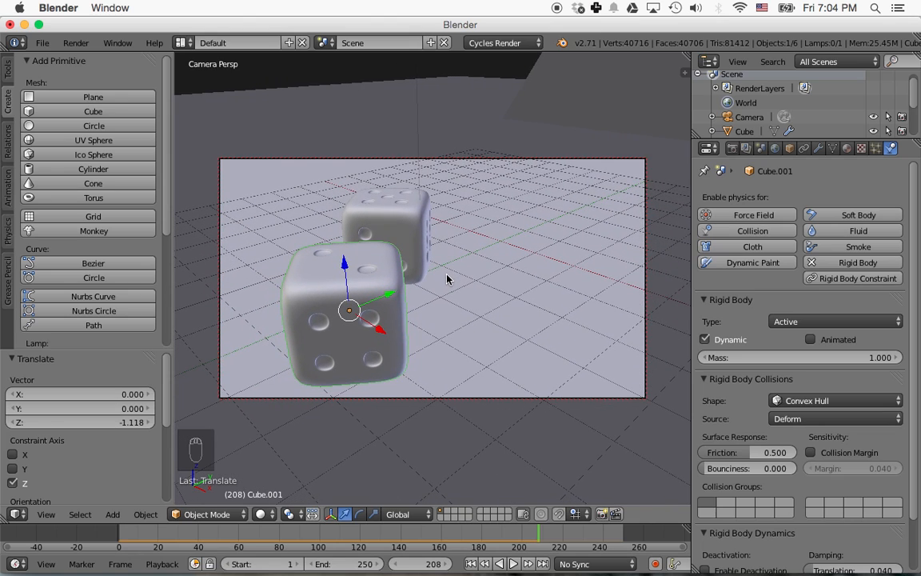
pyautogui.scroll(3, 447, 279)
pyautogui.scroll(-4, 447, 279)
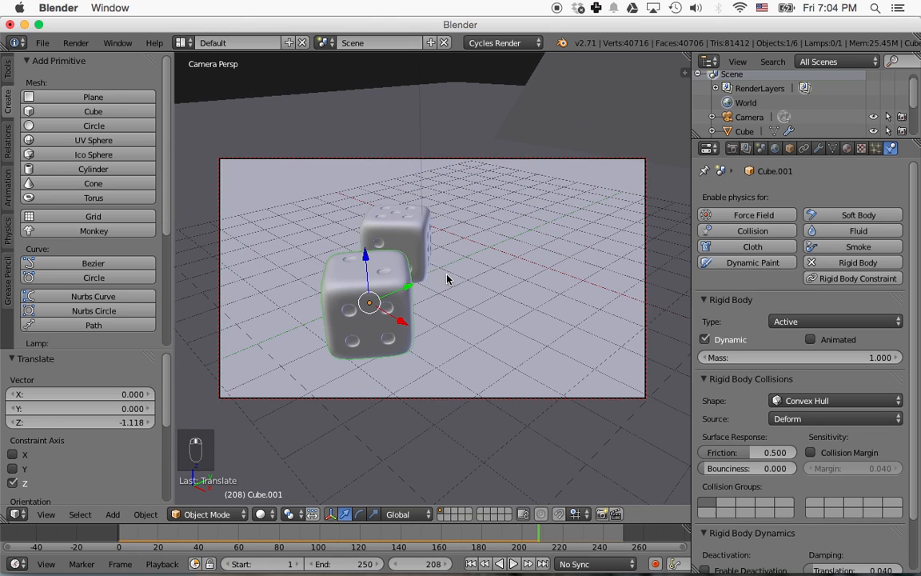
pyautogui.scroll(-2, 447, 279)
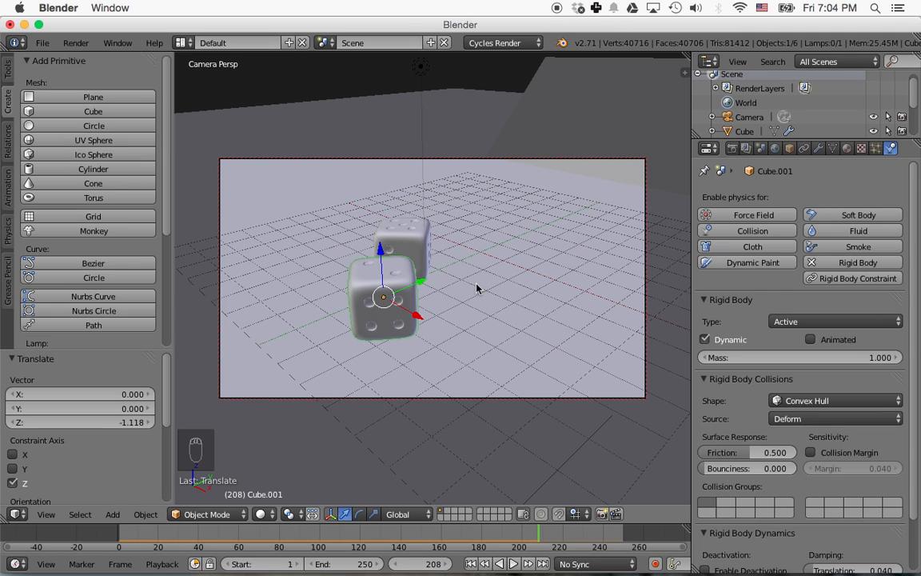
pyautogui.moveTo(476, 289); pyautogui.dragTo(497, 255, button='middle')
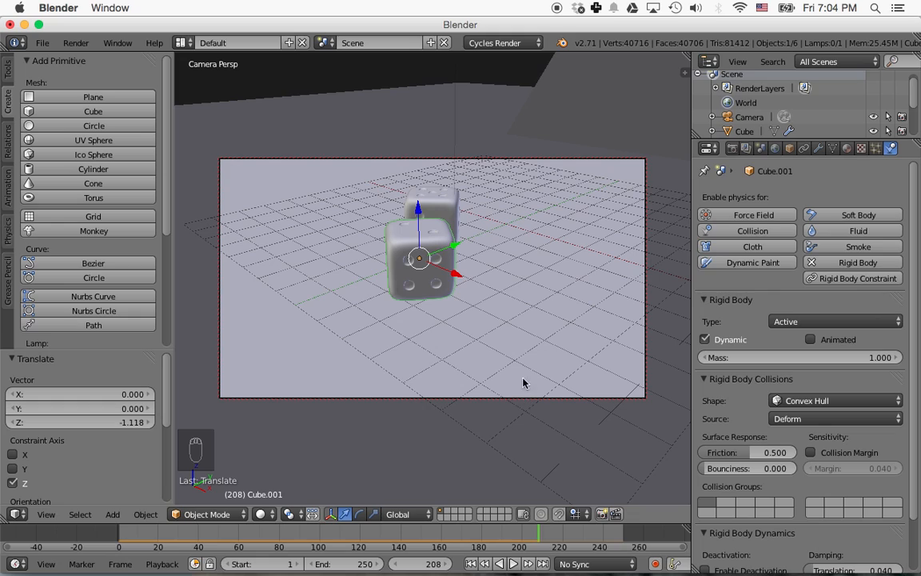
pyautogui.moveTo(526, 323); pyautogui.dragTo(521, 337, button='middle')
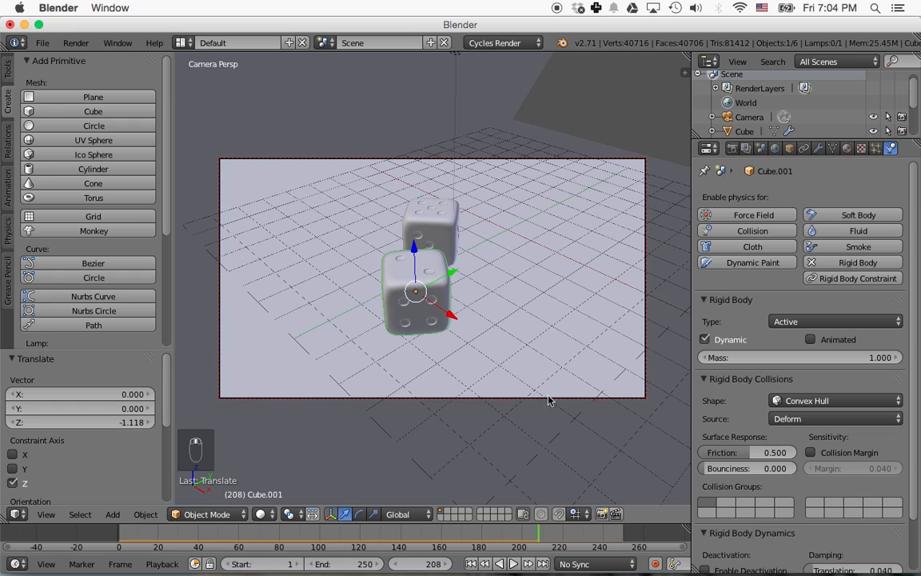
# Play the simulation from frame 1 through the camera, stop at frame 180, and preview the dice in Rendered shading
pyautogui.hotkey('shift', 'Left')
pyautogui.click(513, 563)
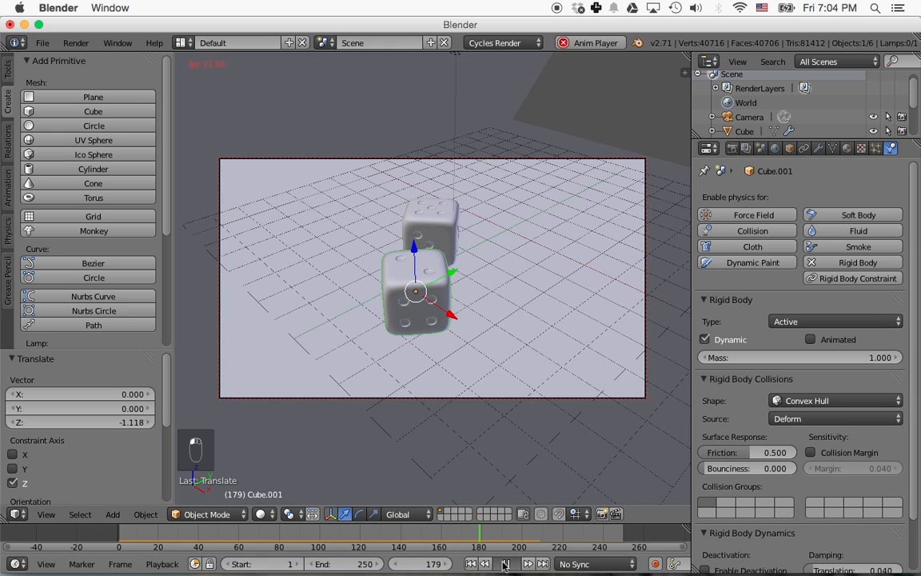
pyautogui.hotkey('alt', 'a')
pyautogui.click(260, 514)
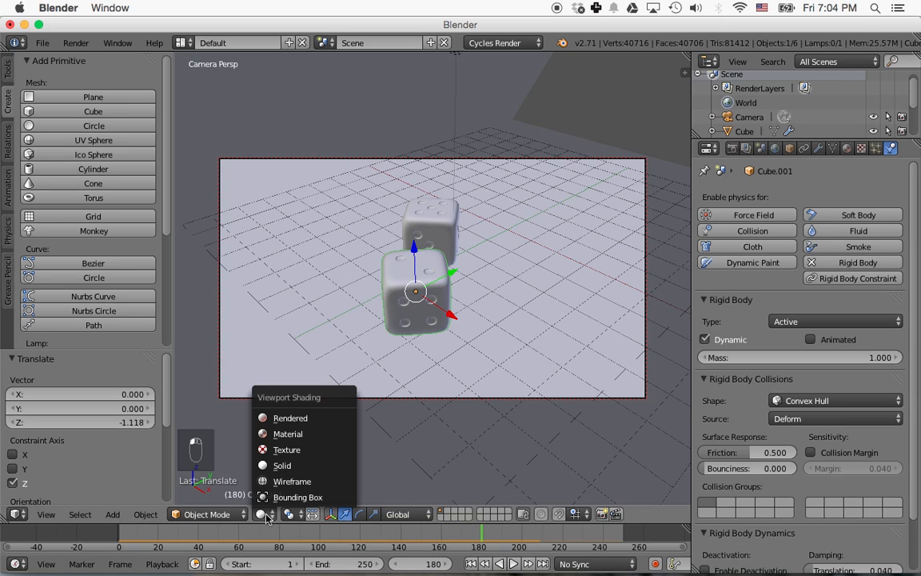
pyautogui.click(290, 418)
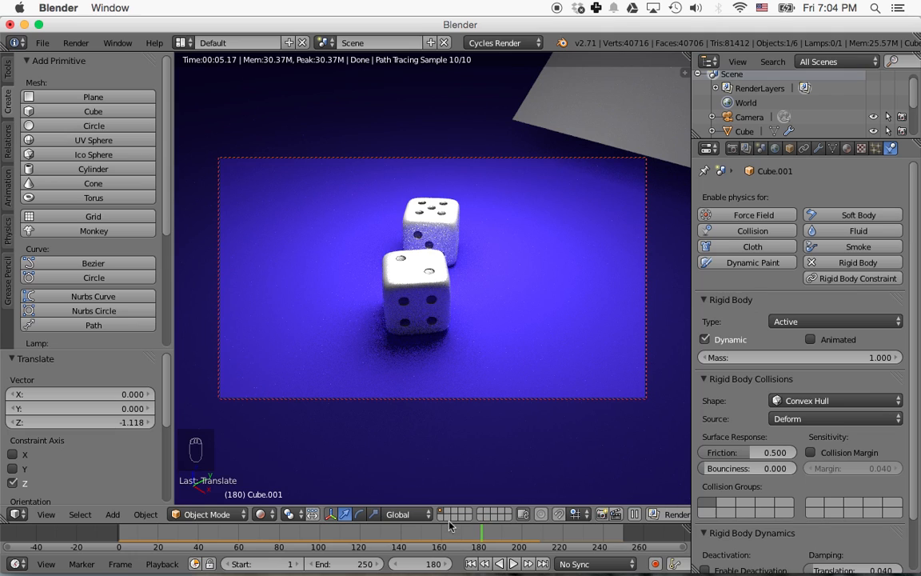
# Return to frame 1 with Solid viewport shading and replay the simulation through the camera, stopping at frame 166
pyautogui.hotkey('shift', 'Left')
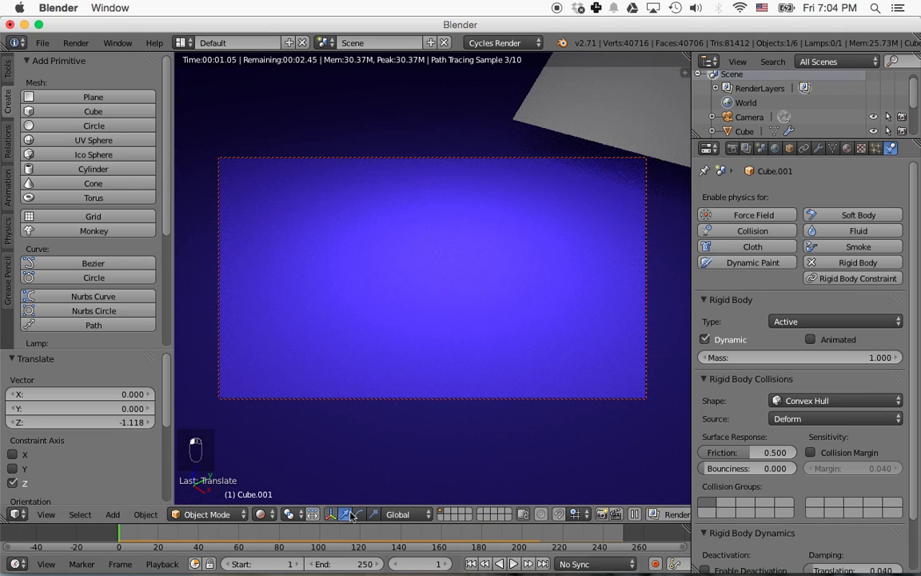
pyautogui.click(260, 514)
pyautogui.click(280, 468)
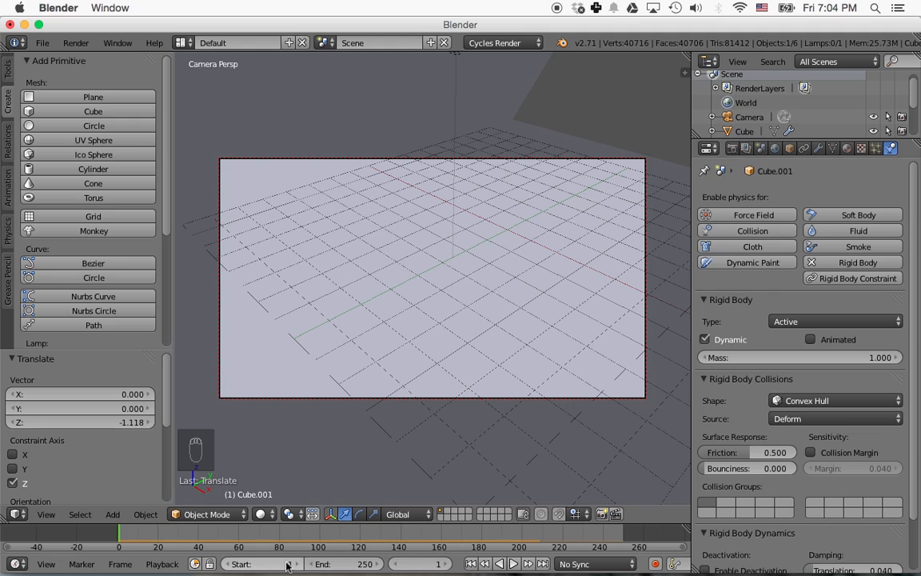
pyautogui.click(511, 564)
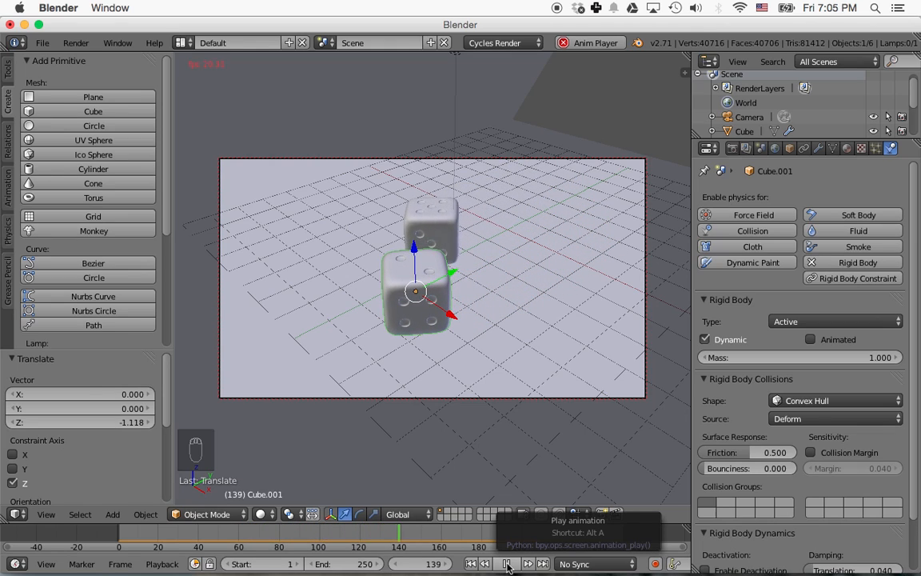
pyautogui.click(507, 564)
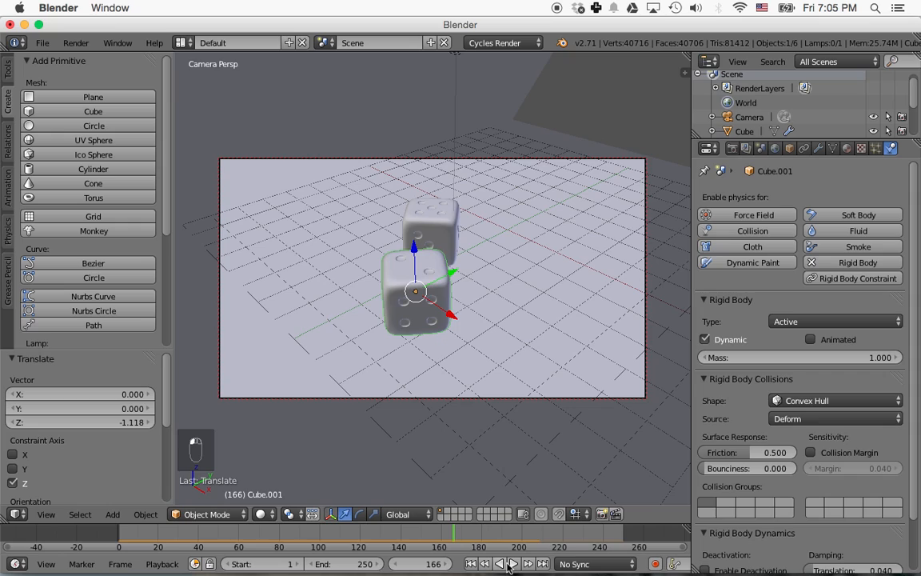
# Move the playhead back to frame 150 and set the animation's end frame to 150
pyautogui.click(436, 542)
pyautogui.moveTo(435, 542)
pyautogui.mouseDown()
pyautogui.moveTo(377, 542)
pyautogui.moveTo(422, 542)
pyautogui.mouseUp()
pyautogui.click(345, 564)
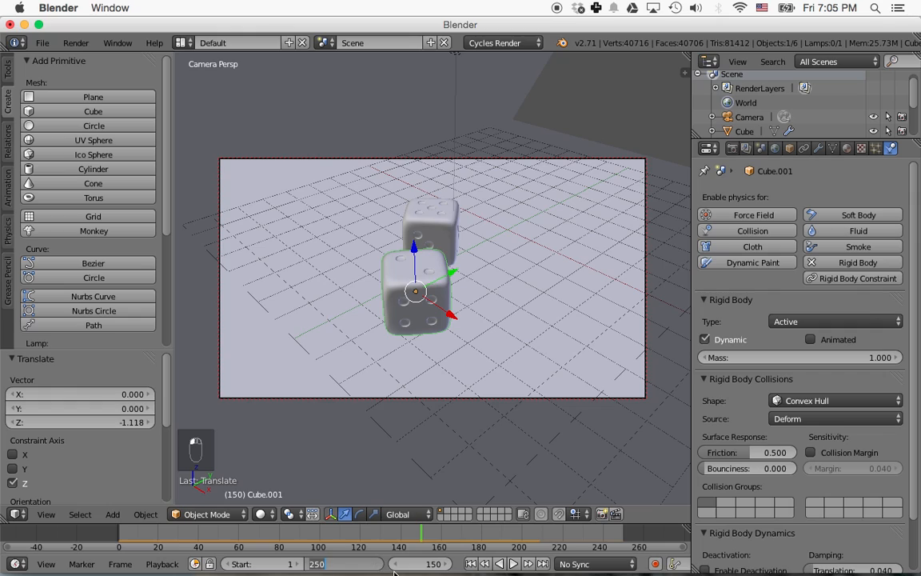
pyautogui.write('15')
pyautogui.press('Return')
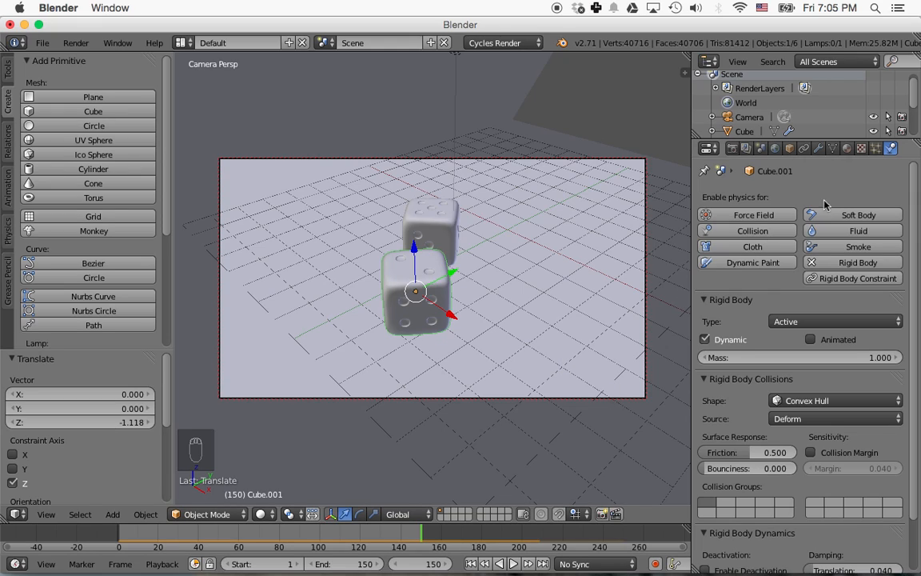
# Set the render output location to the Blender Projects folder inside Documents
pyautogui.click(733, 149)
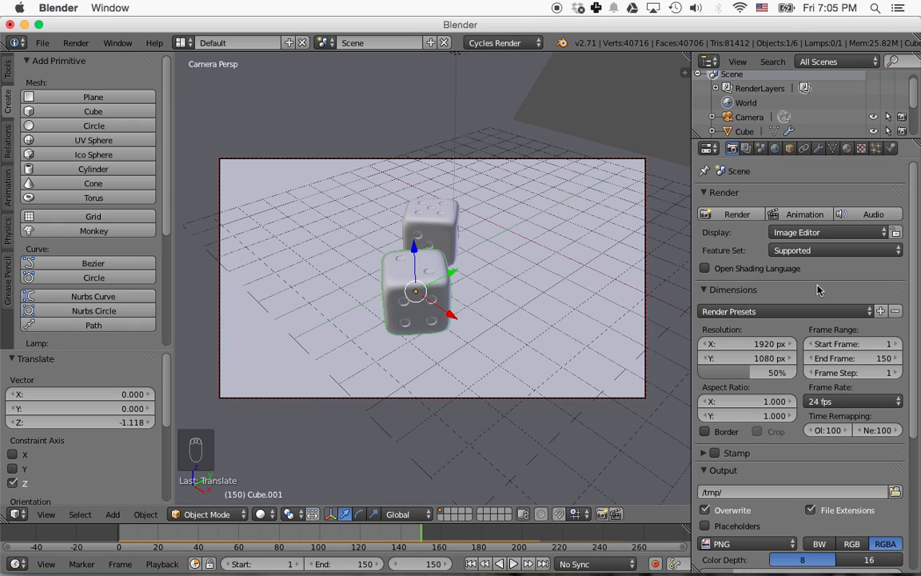
pyautogui.scroll(-2, 818, 290)
pyautogui.scroll(-5, 819, 290)
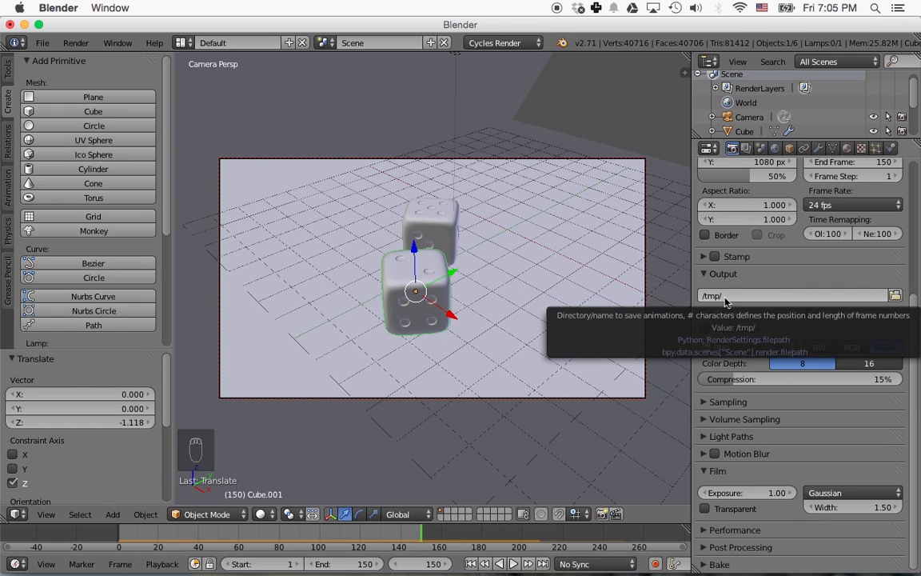
pyautogui.click(893, 295)
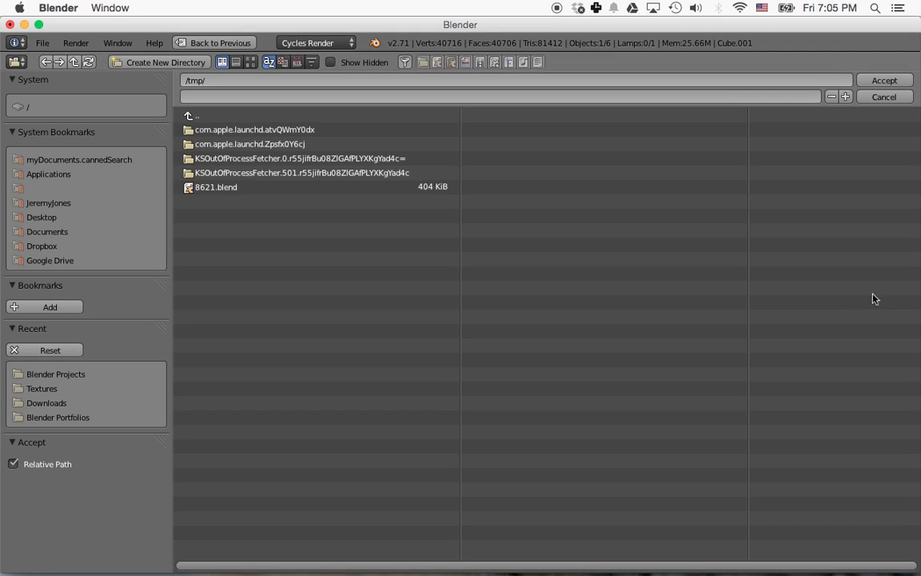
pyautogui.click(68, 380)
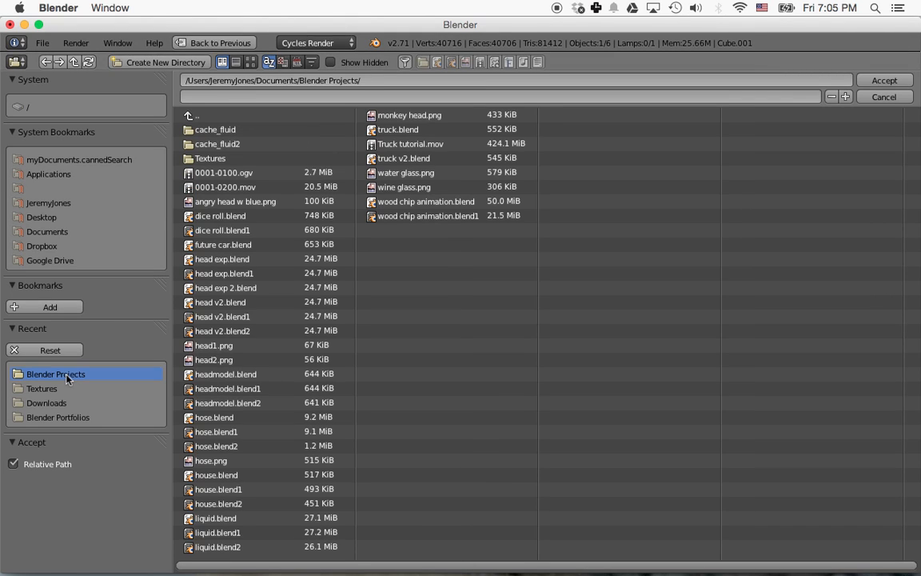
pyautogui.click(881, 81)
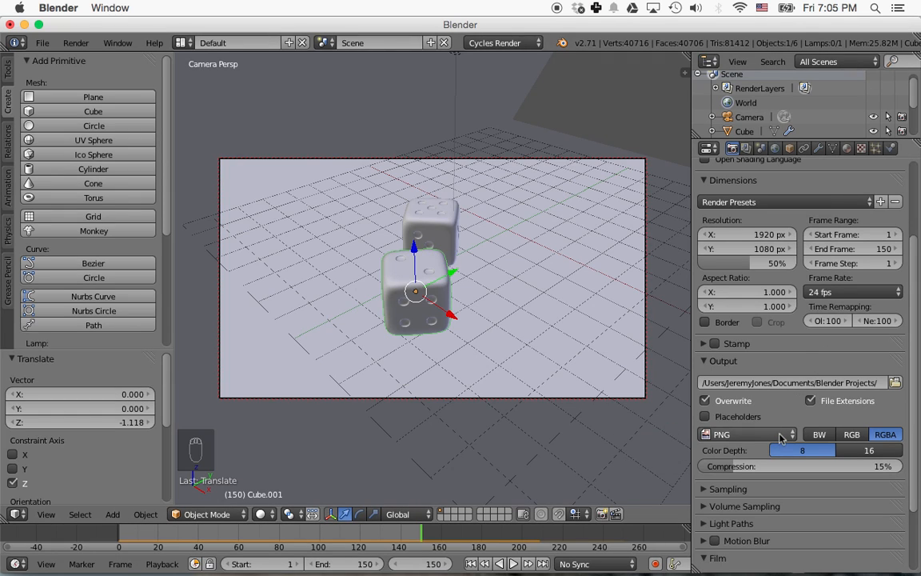
# Set the render output format to QuickTime and expand the Sampling settings to show the render and preview samples
pyautogui.click(712, 434)
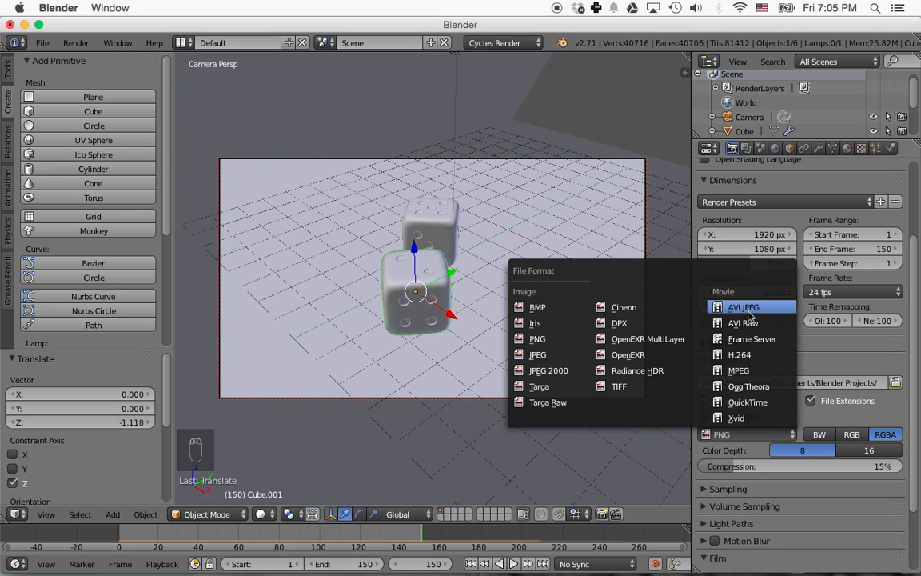
pyautogui.click(750, 402)
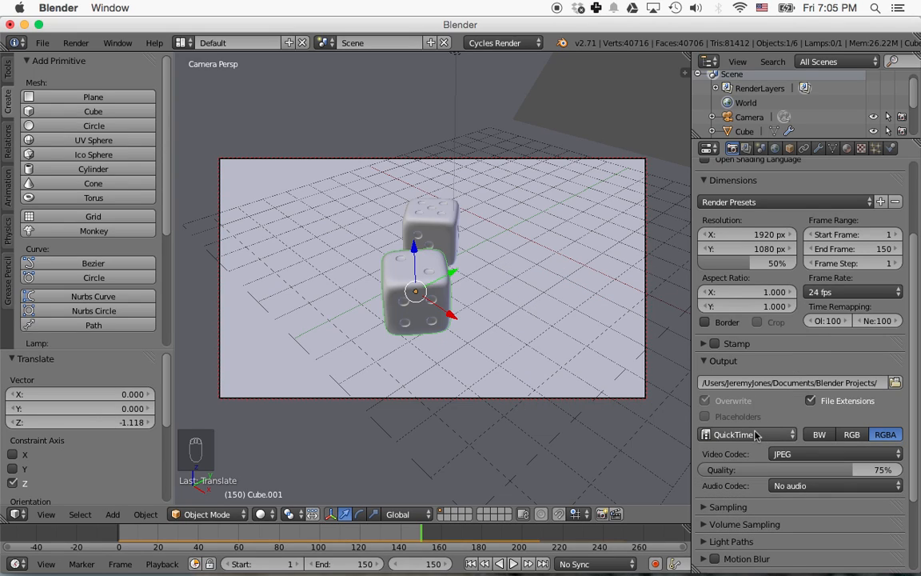
pyautogui.click(705, 507)
pyautogui.scroll(-5, 740, 476)
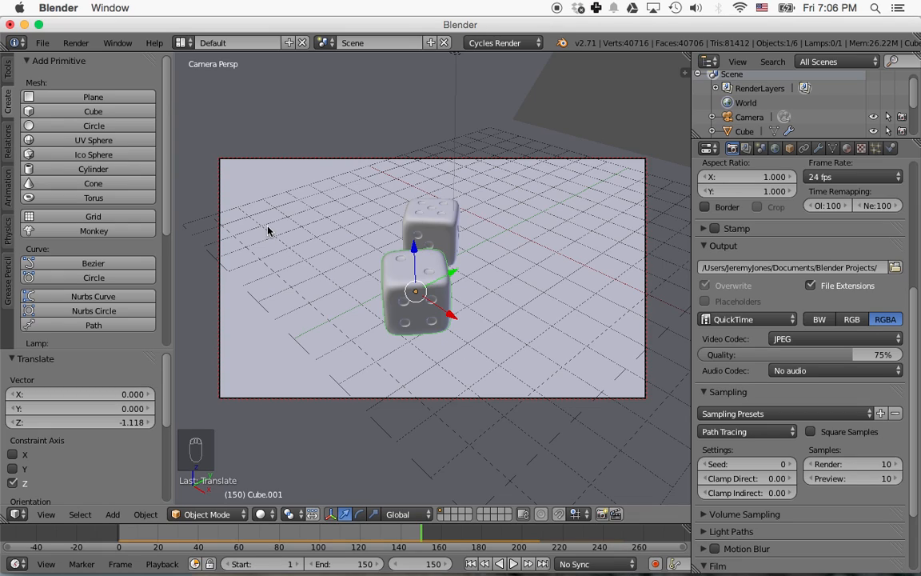
# Open the recent file dice roll.blend
pyautogui.click(42, 43)
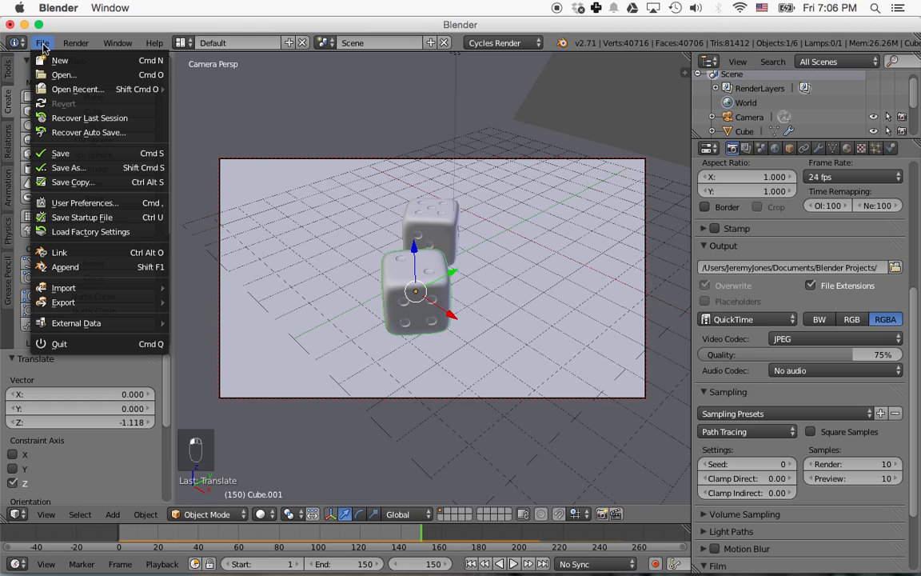
pyautogui.moveTo(78, 88)
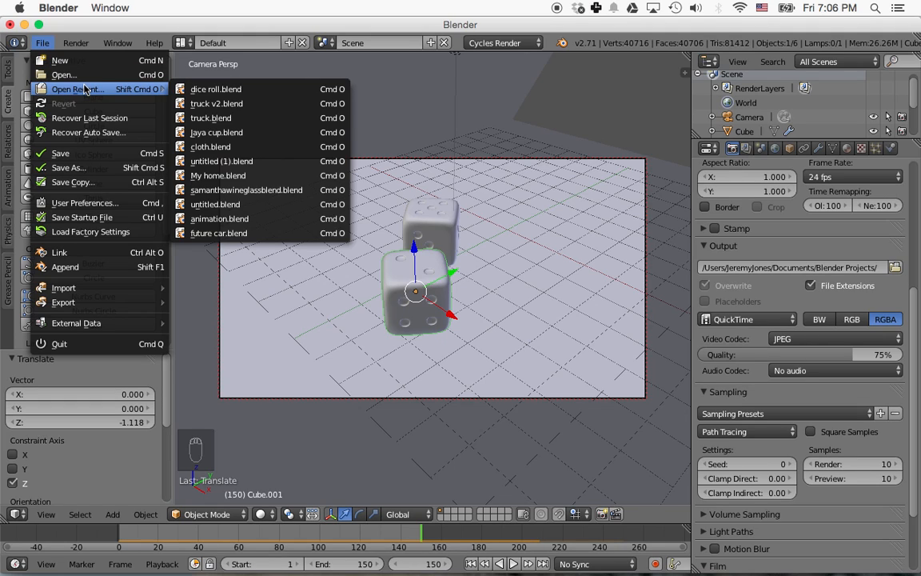
pyautogui.click(214, 91)
# Play the rendered dice animation, bring its player window to the front and move it so the whole picture is visible
pyautogui.click(73, 44)
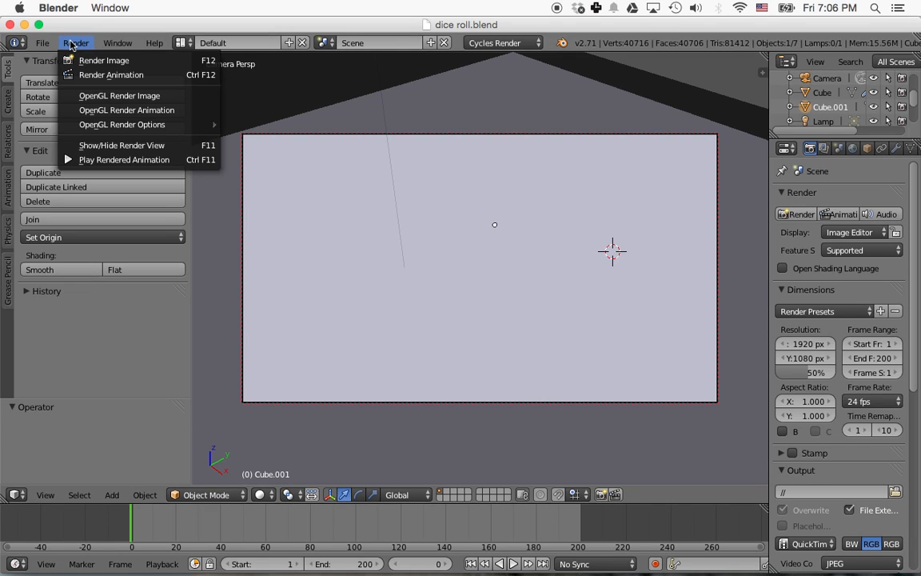
pyautogui.click(104, 160)
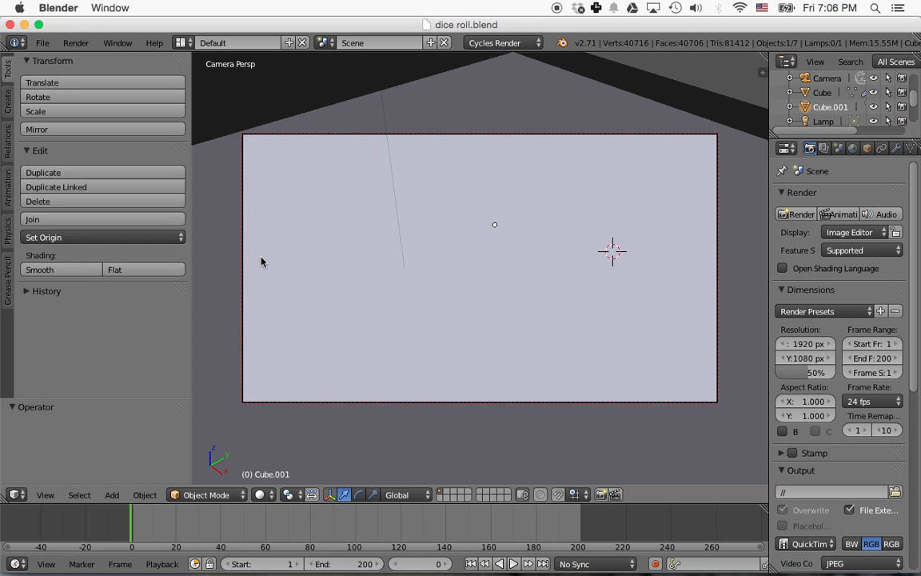
pyautogui.press('super+Tab')
pyautogui.press('super+Tab')
pyautogui.press('super+Tab')
pyautogui.press('super+Tab')
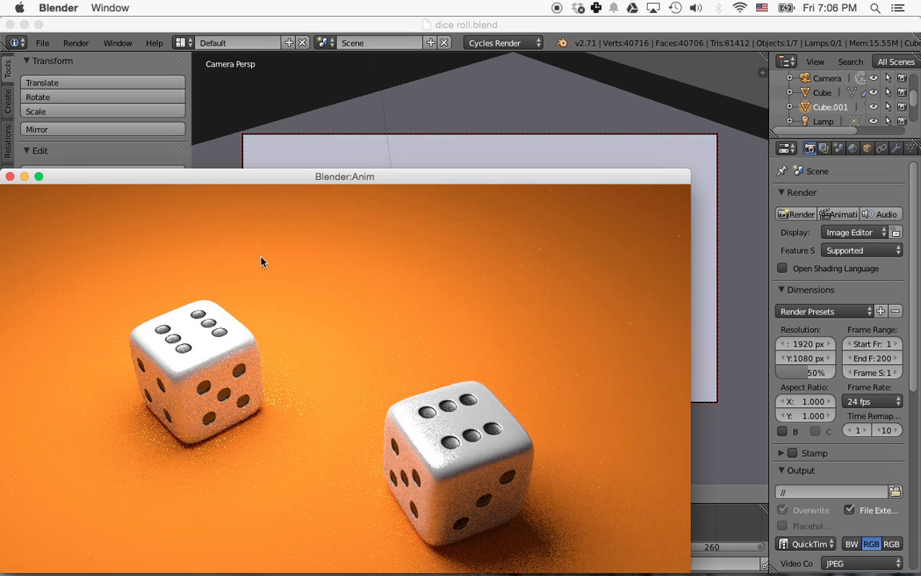
pyautogui.moveTo(296, 183); pyautogui.dragTo(383, 83)
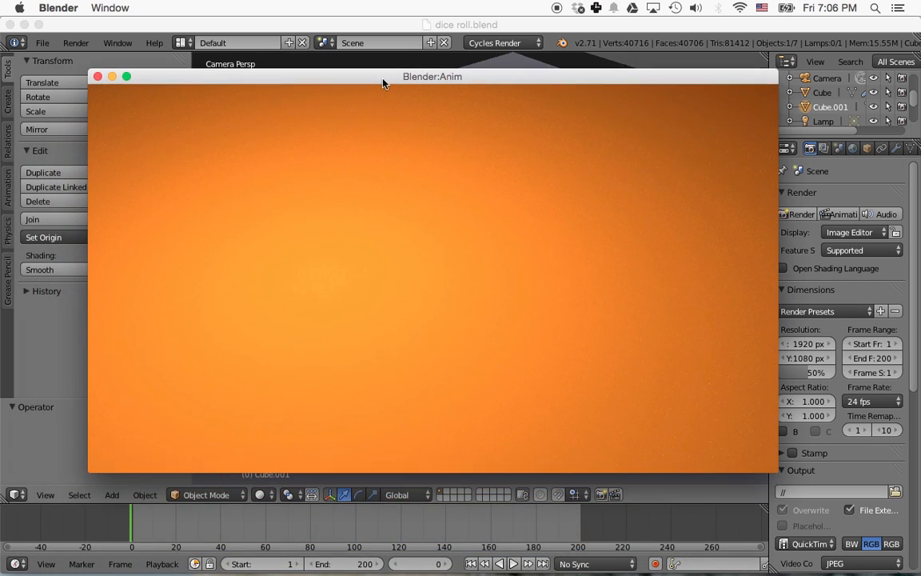